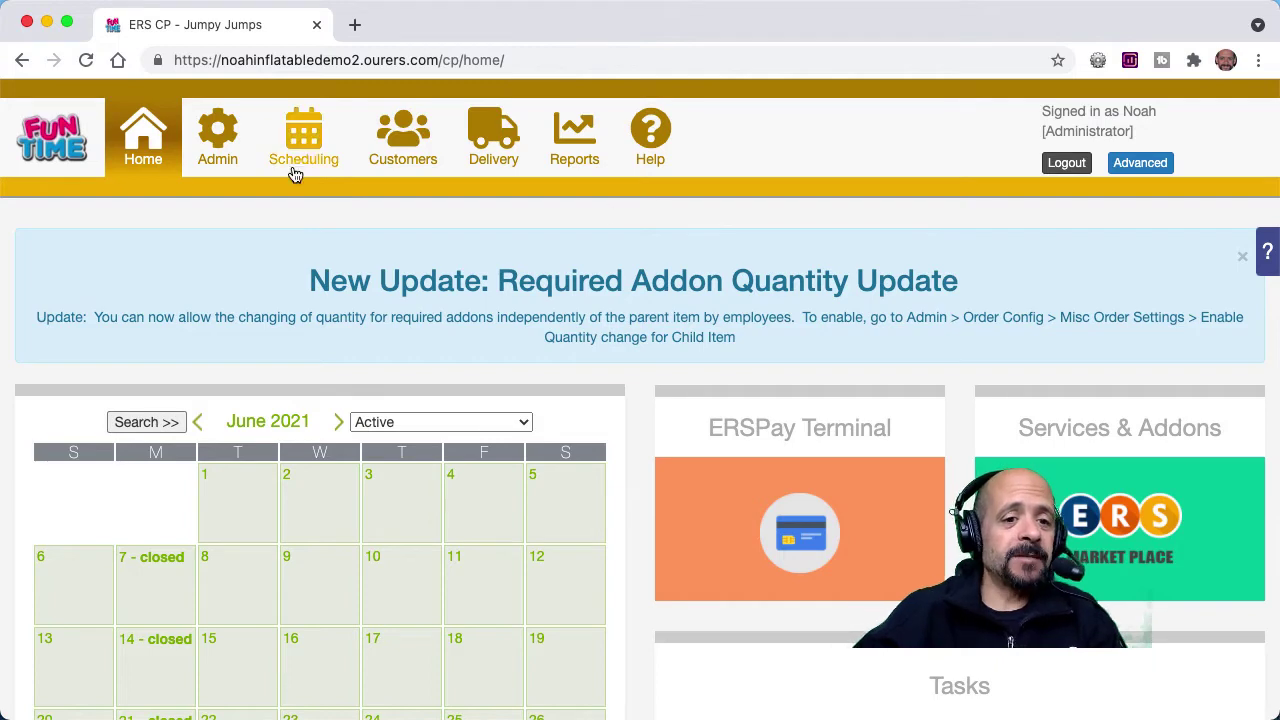
Open the Order Options list in the admin order configuration and look over the columns it can display
click(210, 138)
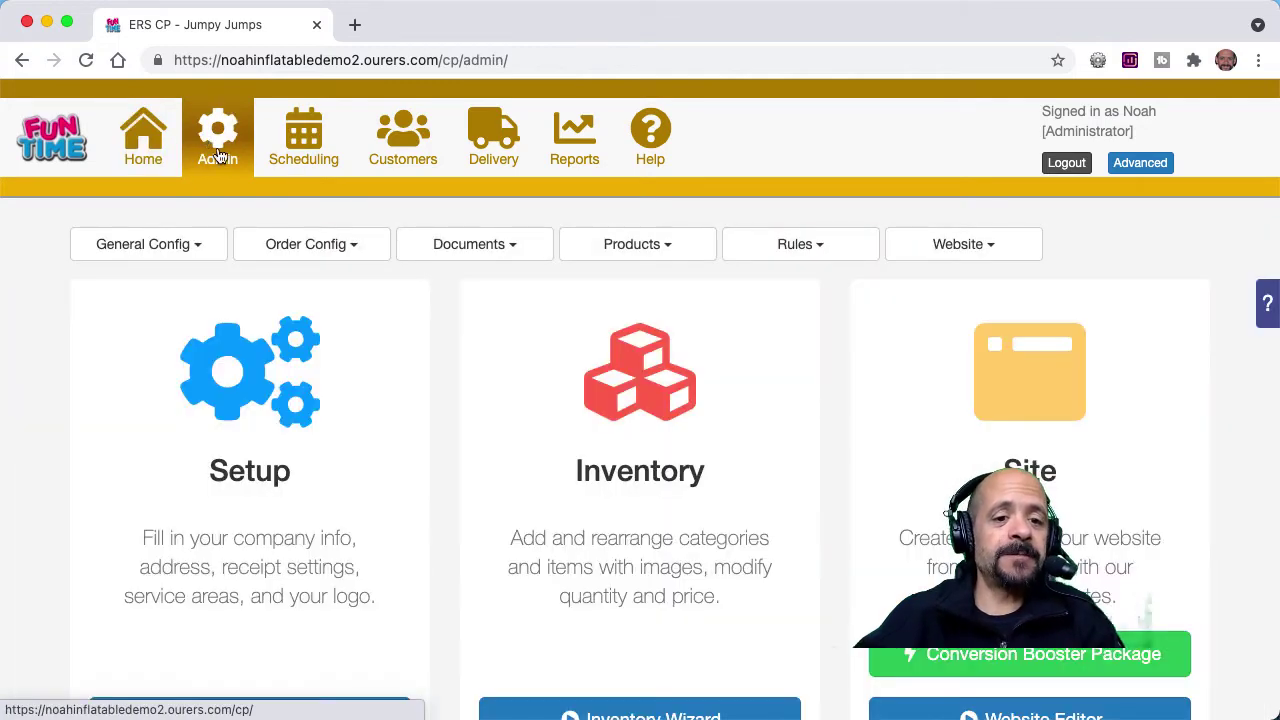
click(309, 245)
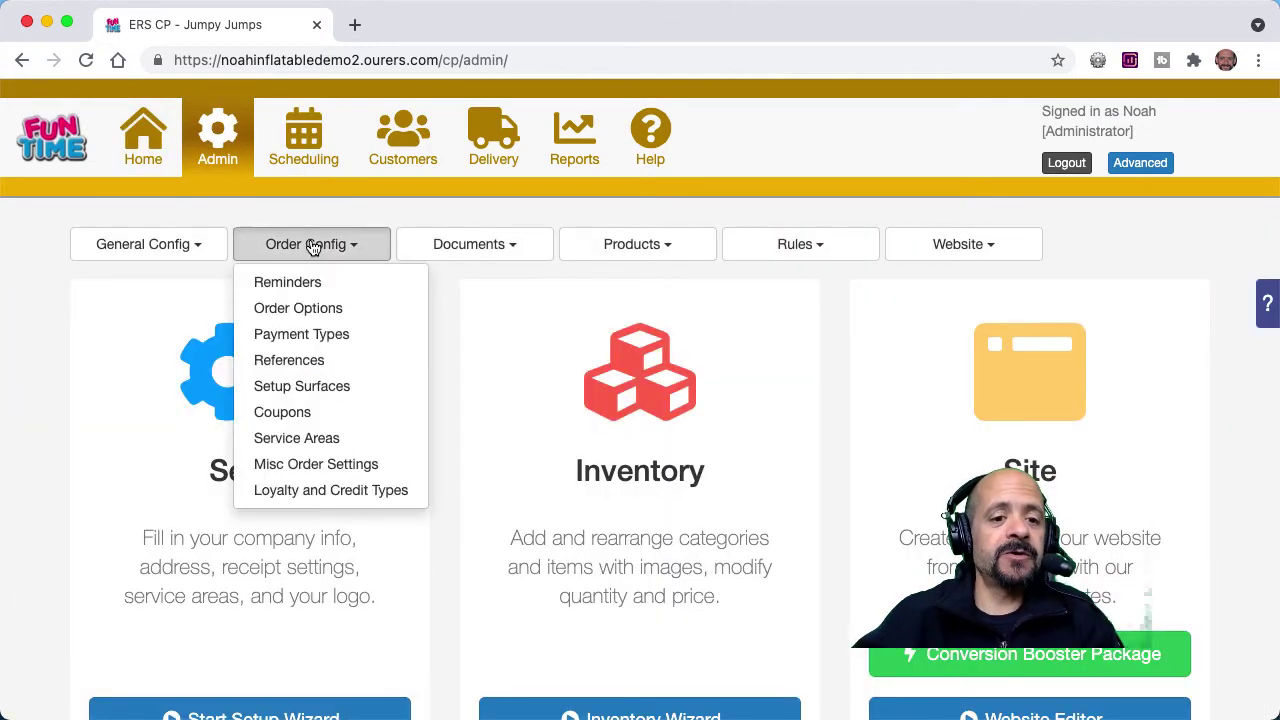
click(313, 309)
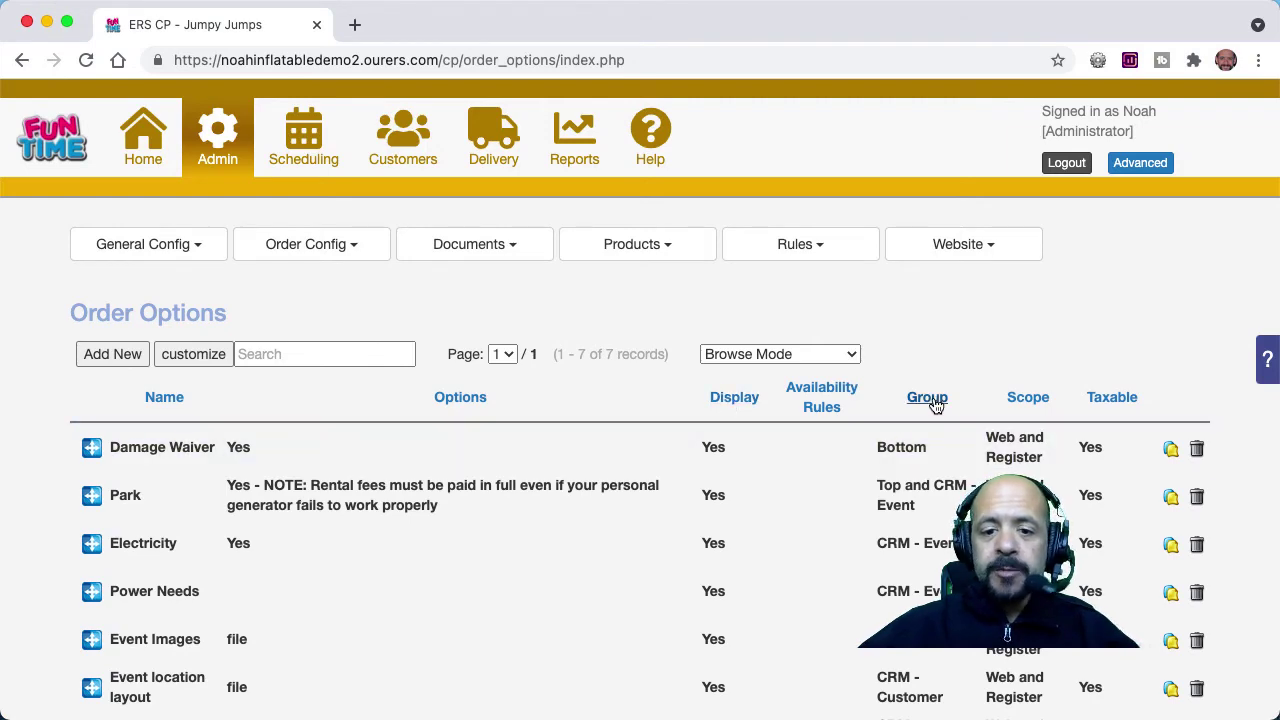
click(178, 357)
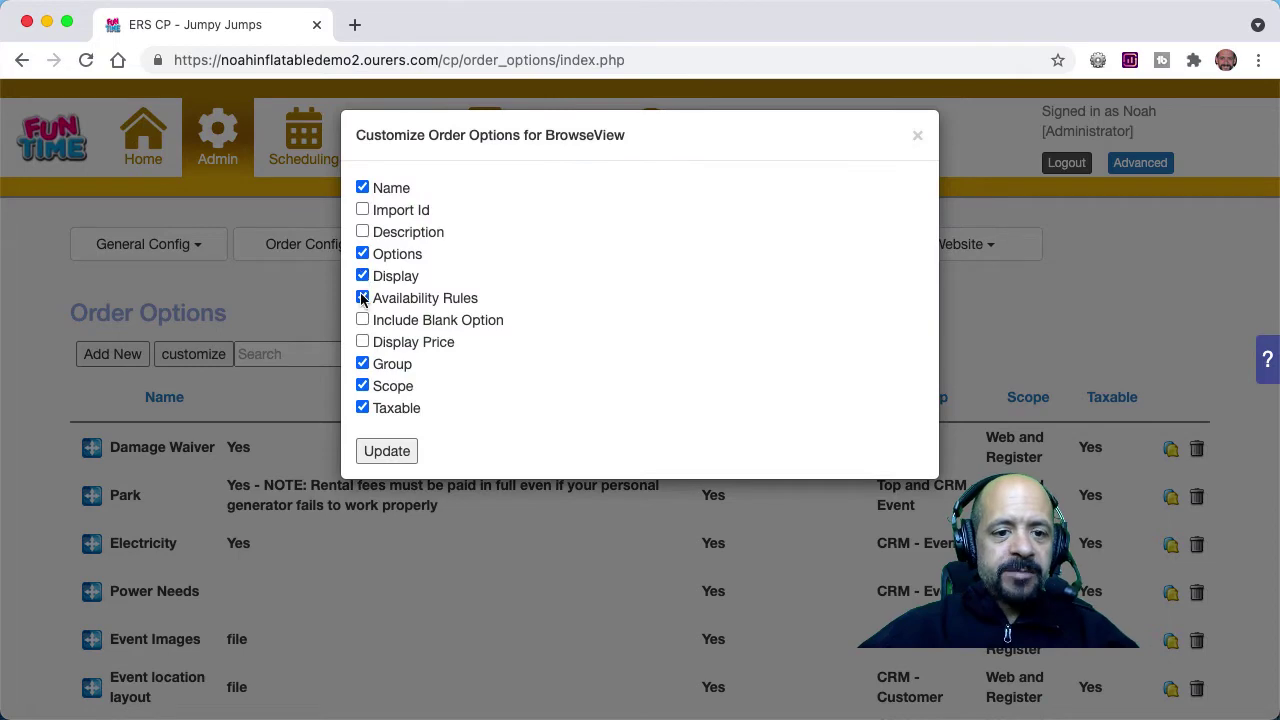
click(917, 136)
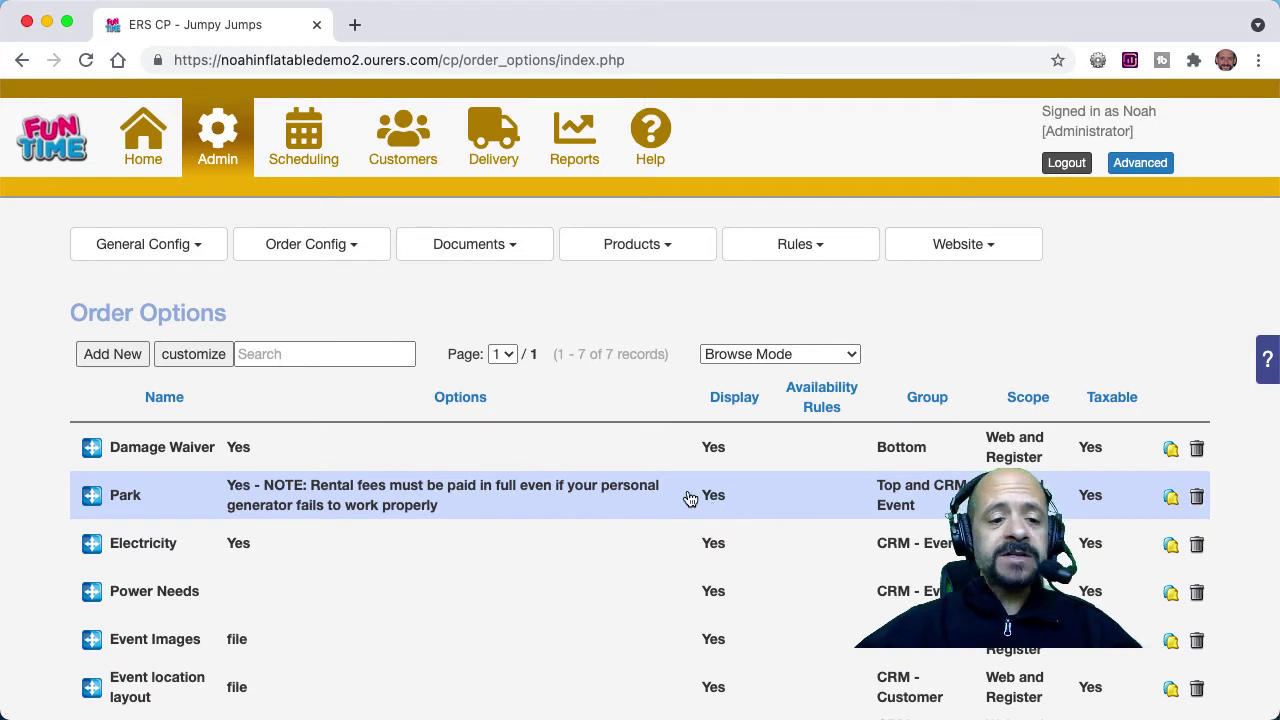
Review the settings and priced choices of the Damage Waiver order option, and return to the list
click(573, 446)
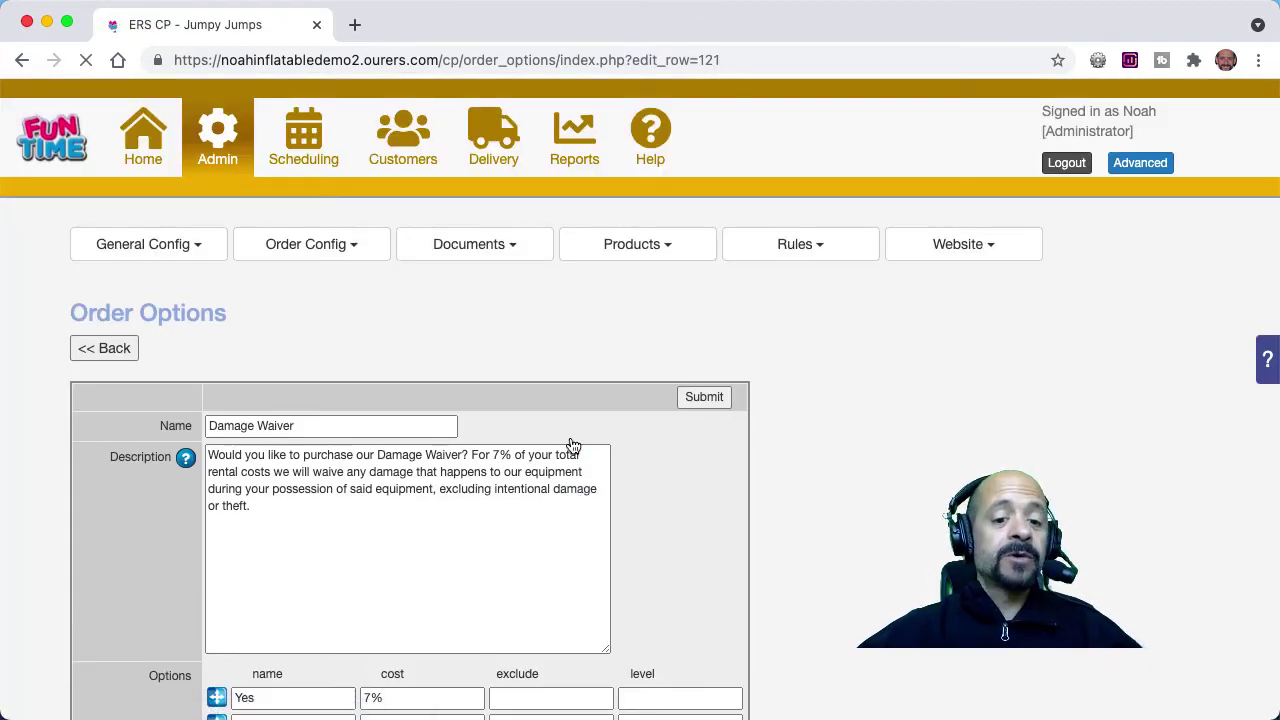
scroll(758, 530, down, 4)
scroll(758, 538, down, 1)
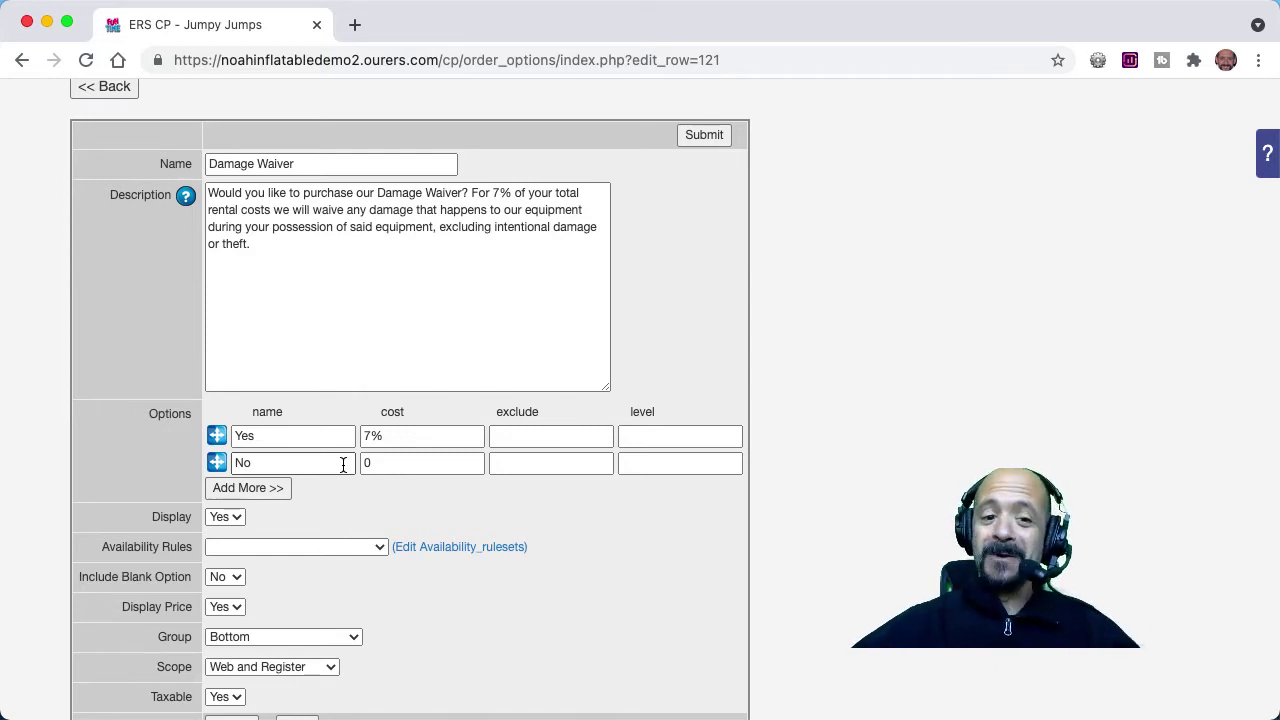
scroll(343, 420, up, 5)
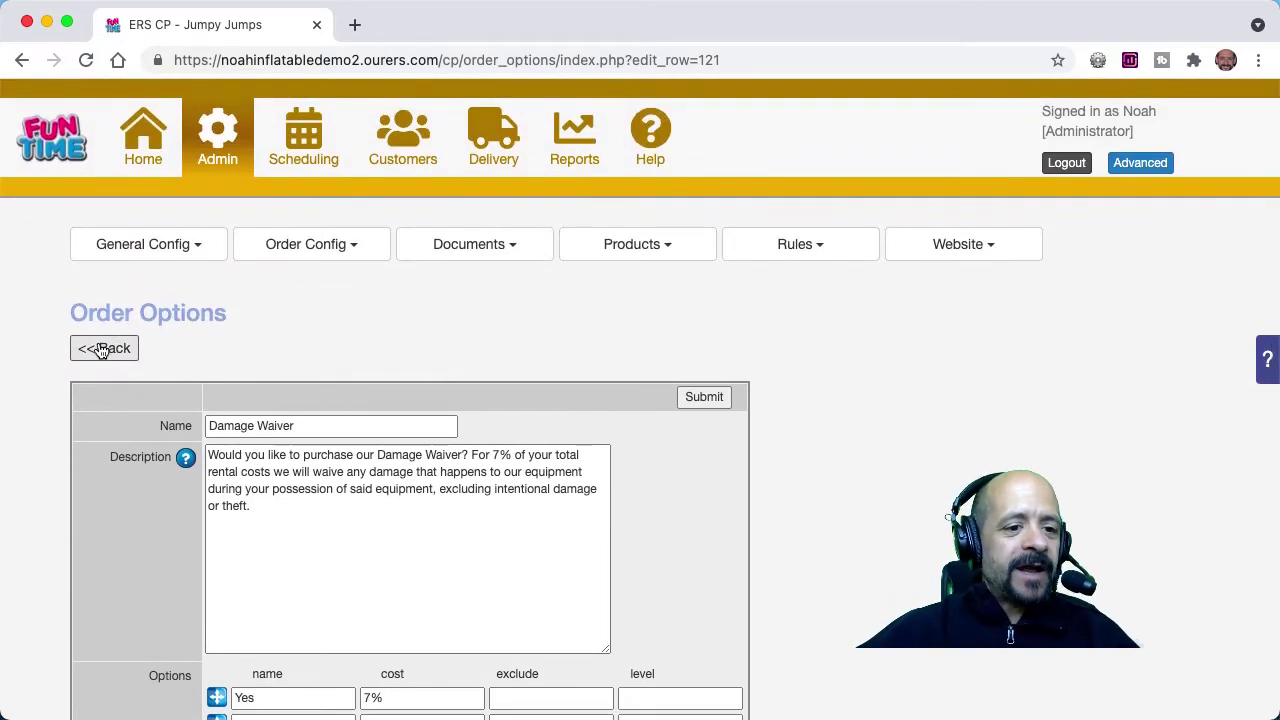
click(101, 349)
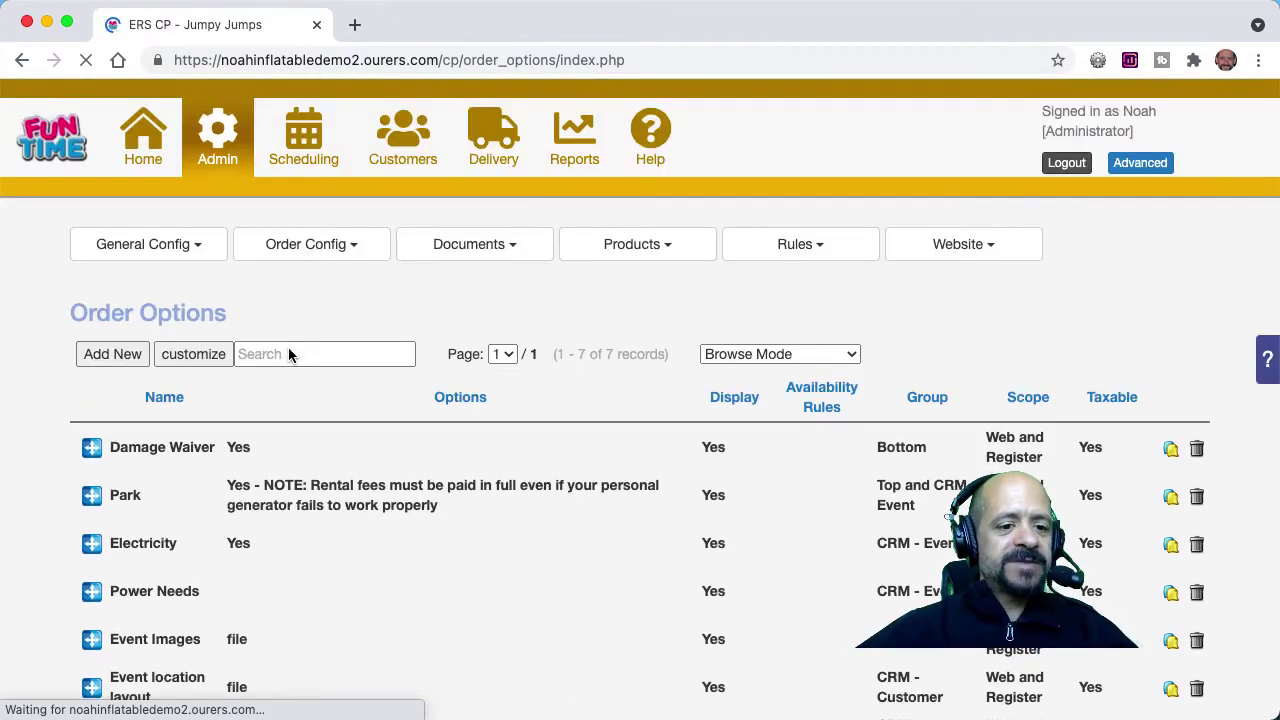
Start a new order option and name it "Custom Delivery Time"
click(128, 362)
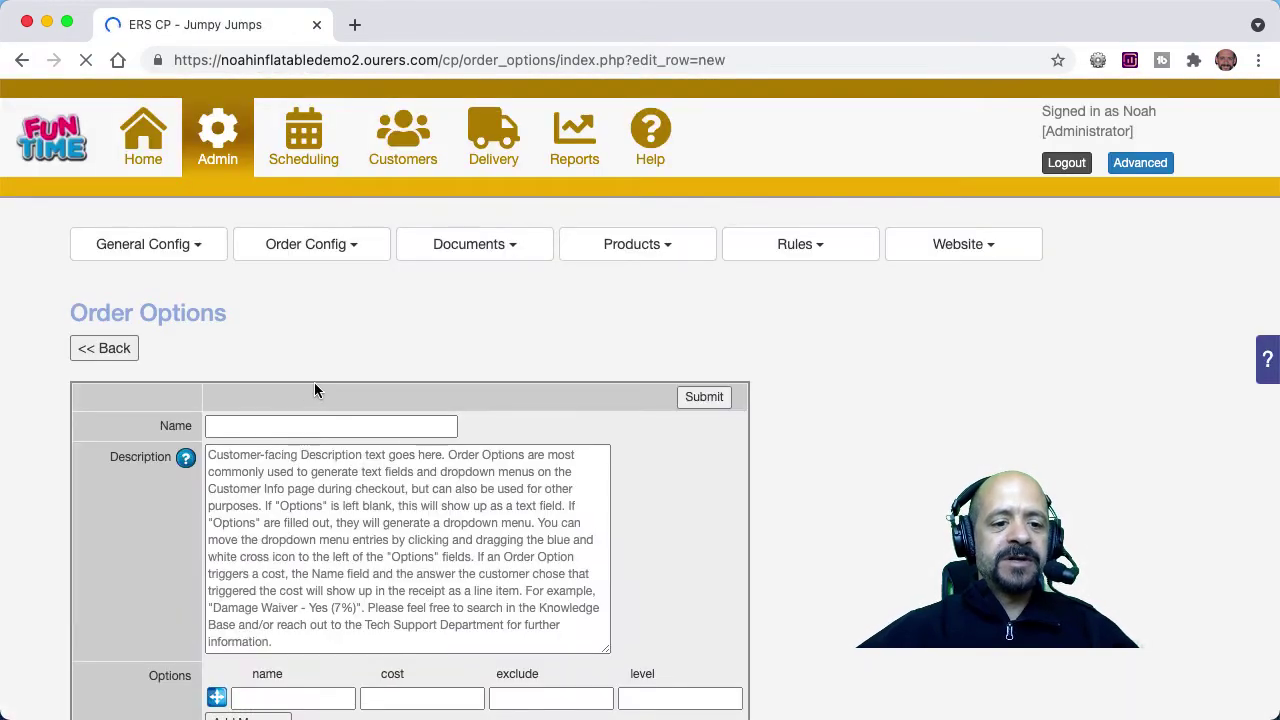
click(282, 424)
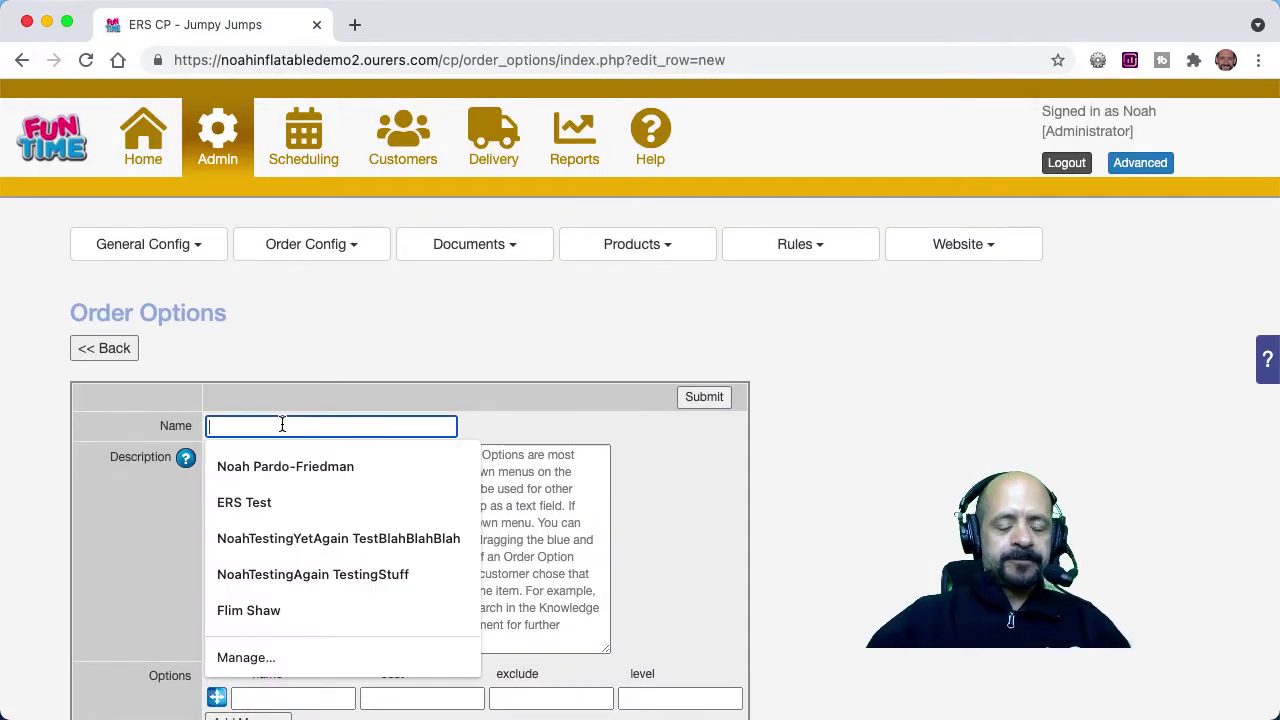
text(Custom Delivery Time)
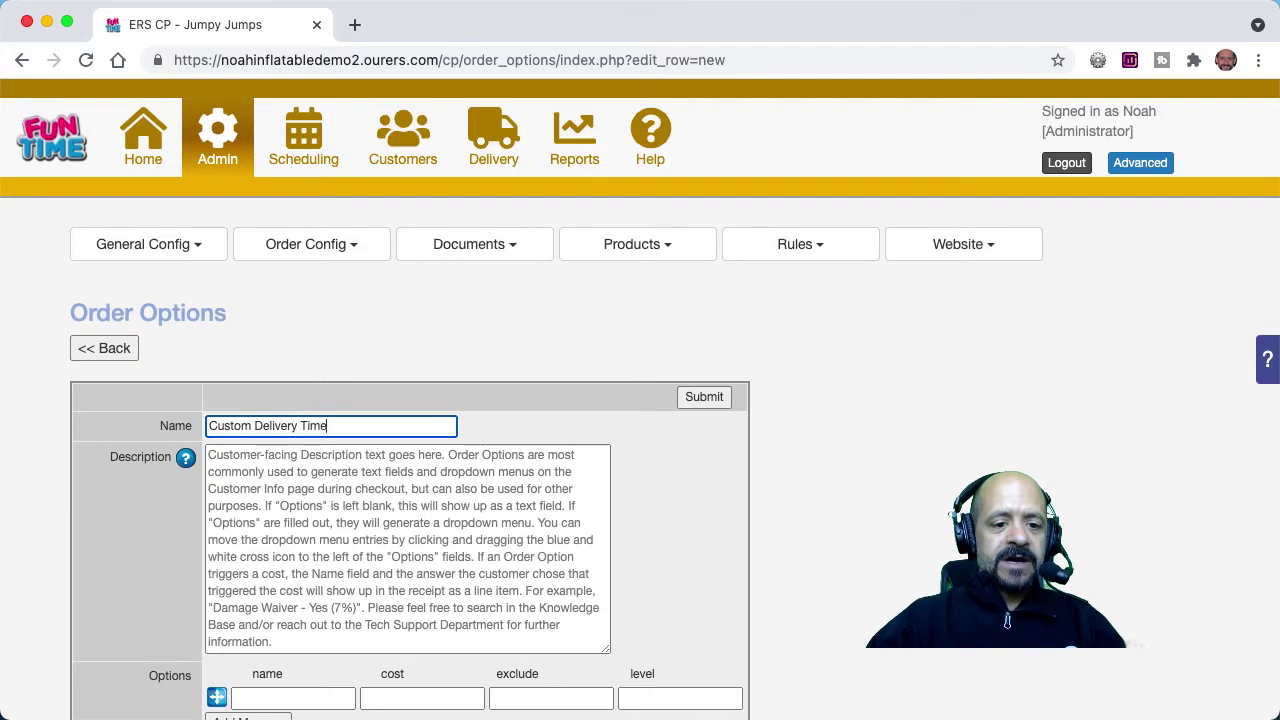
Write a description giving delivery and pickup by 10 AM and 6 PM for mornings, 4 PM and 9 PM for evenings, and inviting requests for different timeframes
click(282, 473)
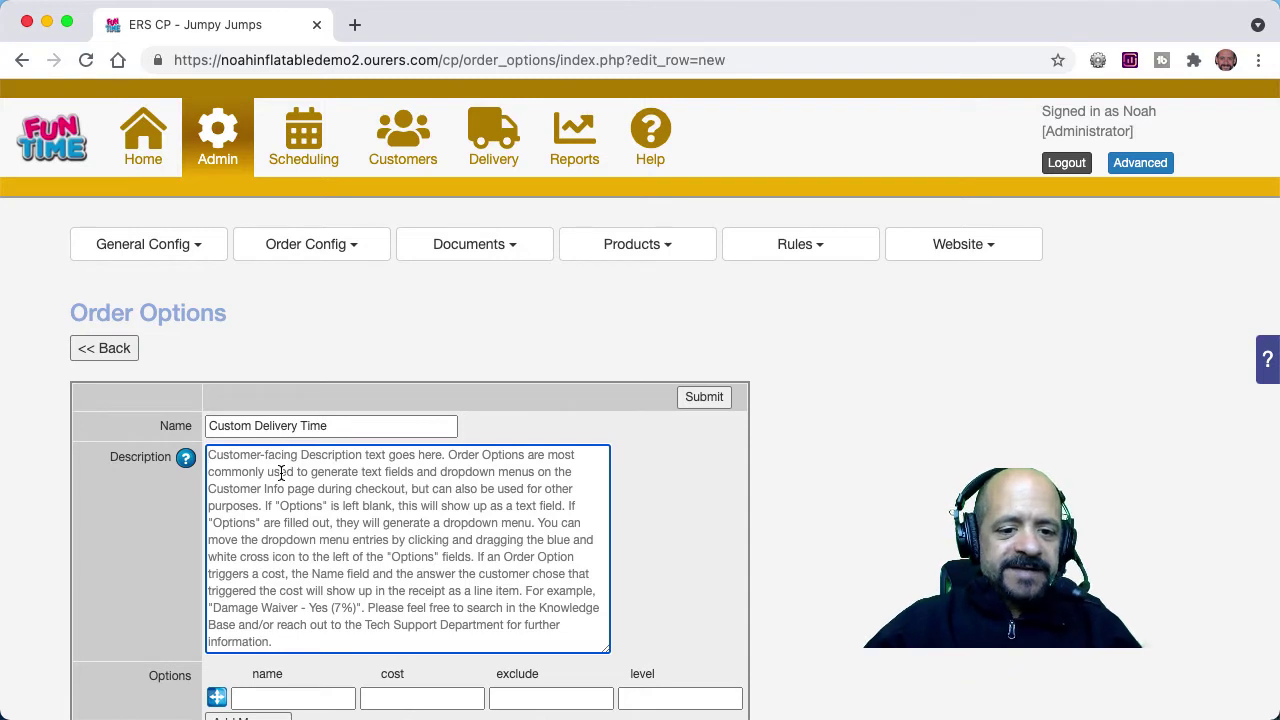
text(We normally deliver all items by 1)
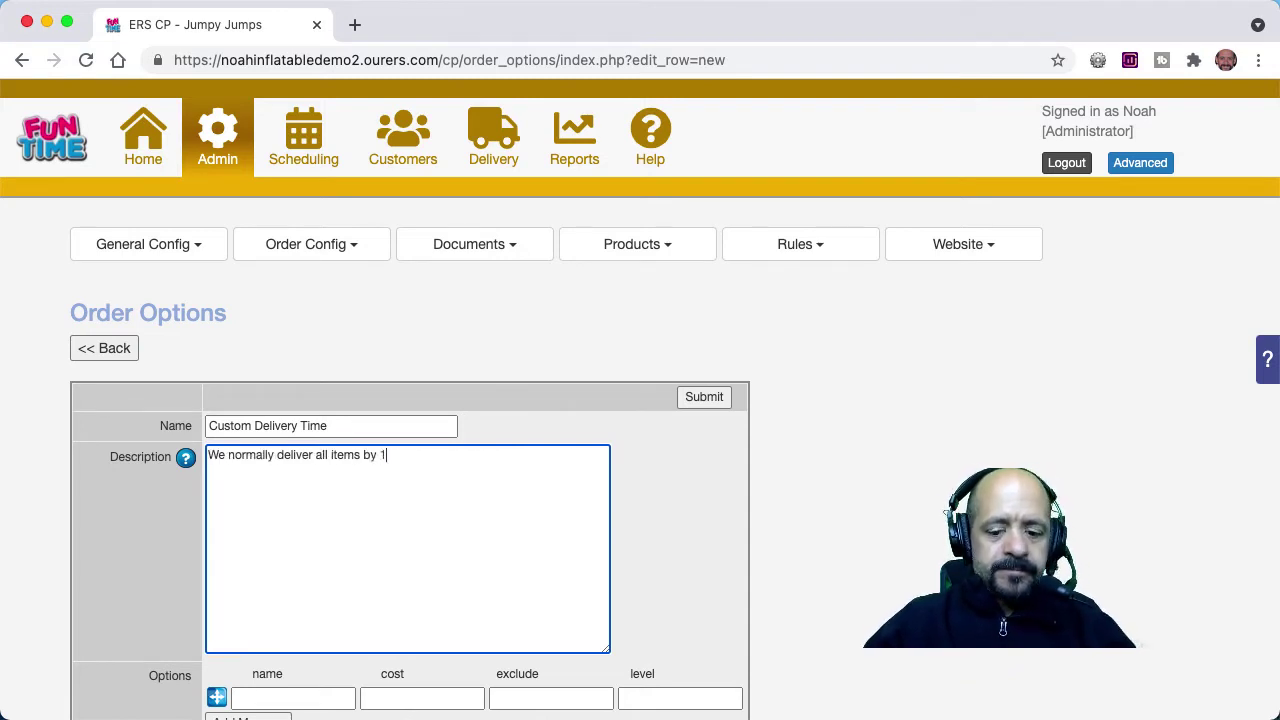
text(0 AM and pick up by 6 PM for all morning timeslots, and delivery by 4 P)
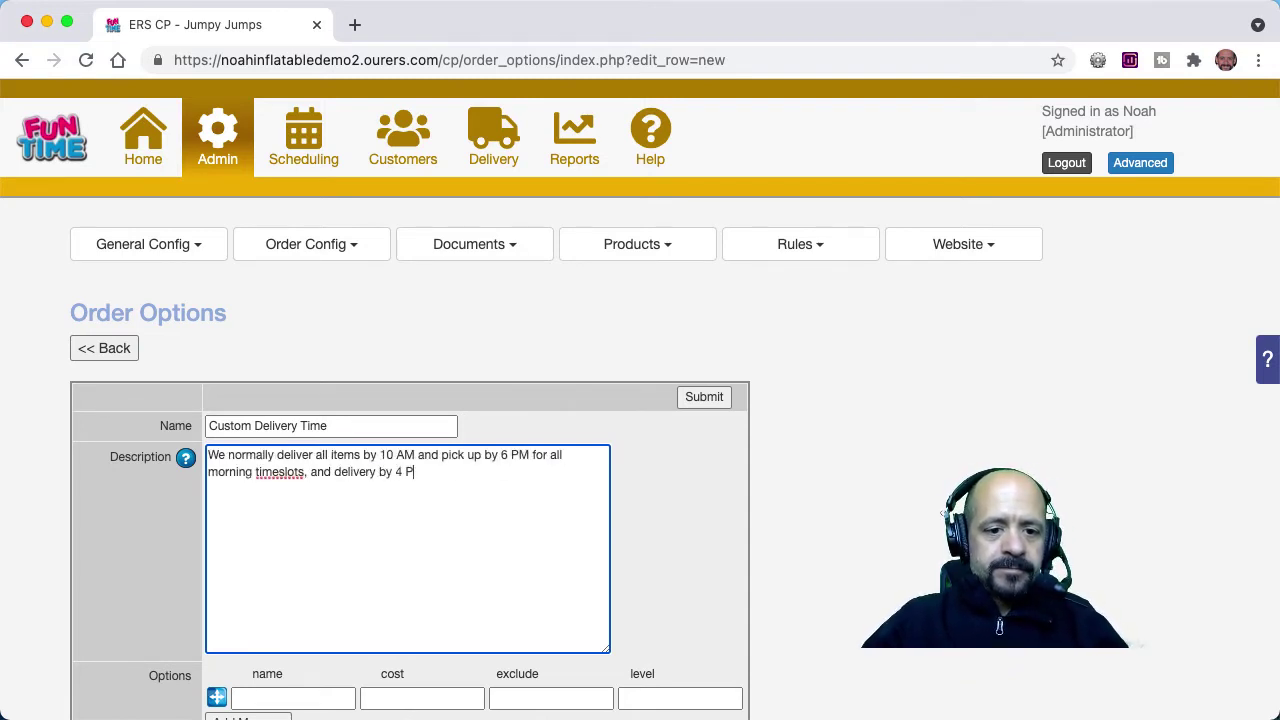
text(M and pick up by 9 PM for all evening timeslots. If you need a different timeframe, please let us know here.)
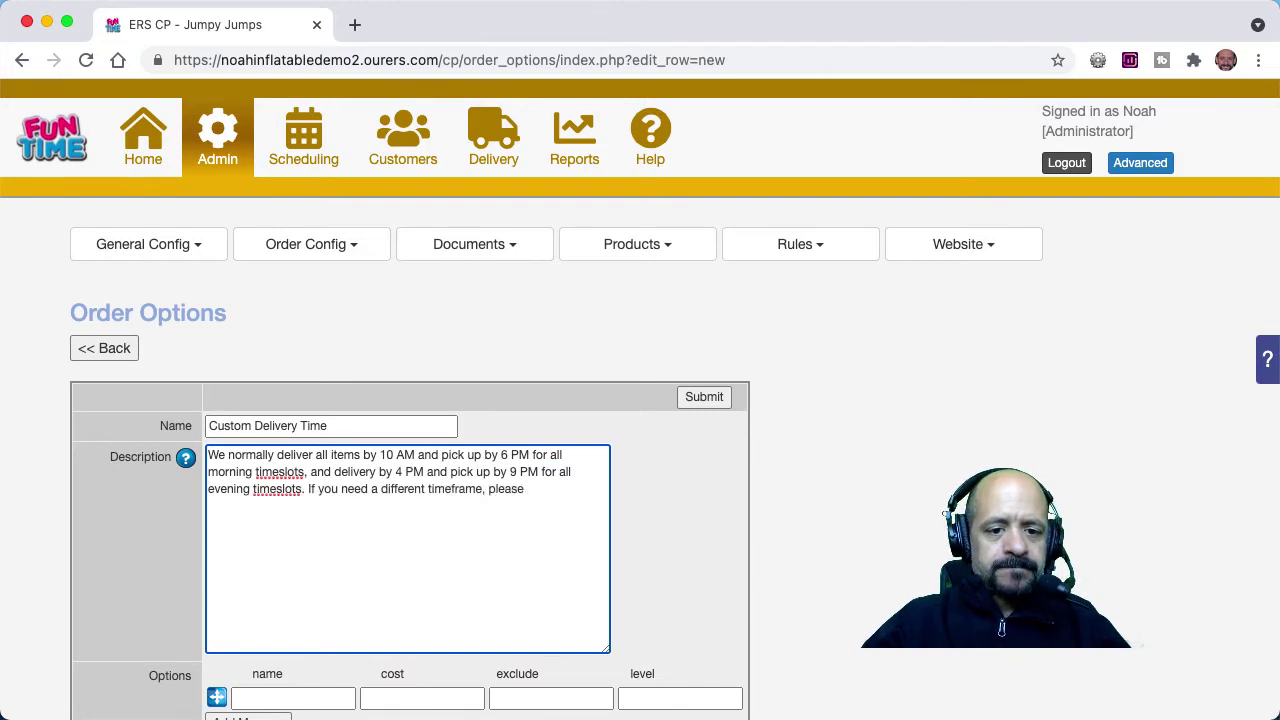
Enter the choice "By 8 AM" with a cost of 20 and add four more empty choice rows
scroll(300, 450, down, 5)
click(256, 432)
text(By 8 AM)
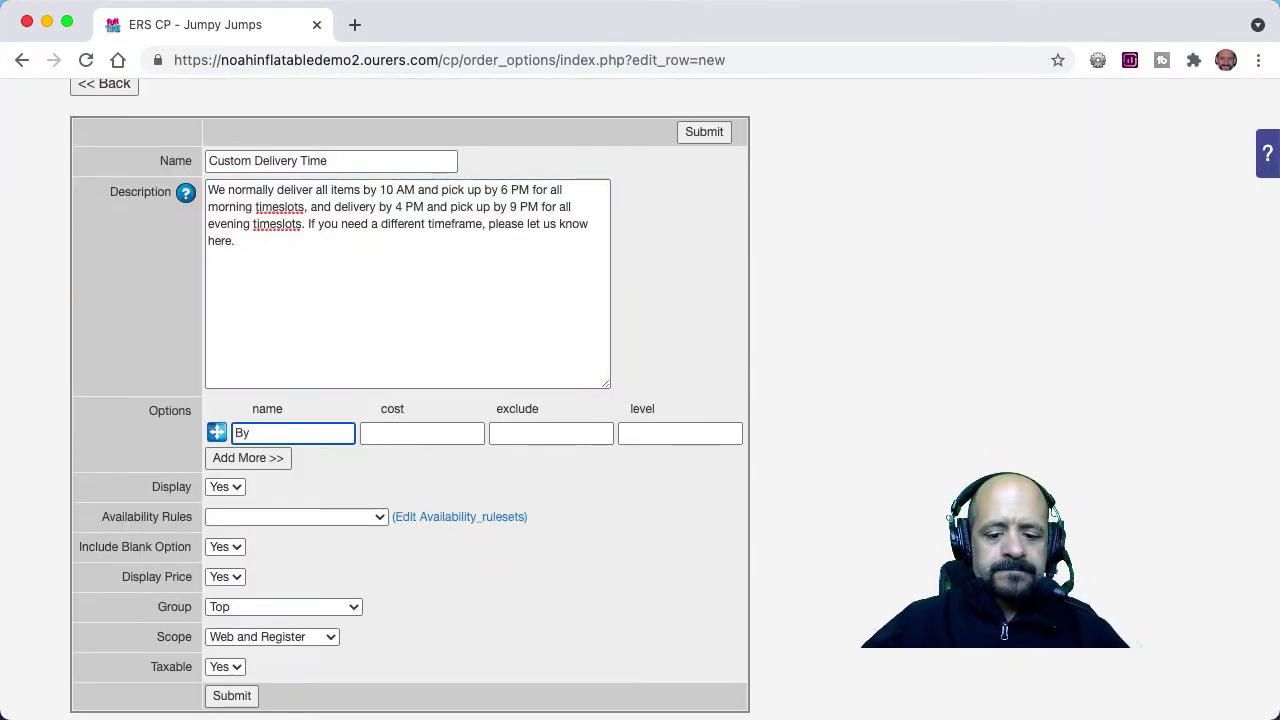
key(Tab)
text(20)
click(242, 458)
click(242, 512)
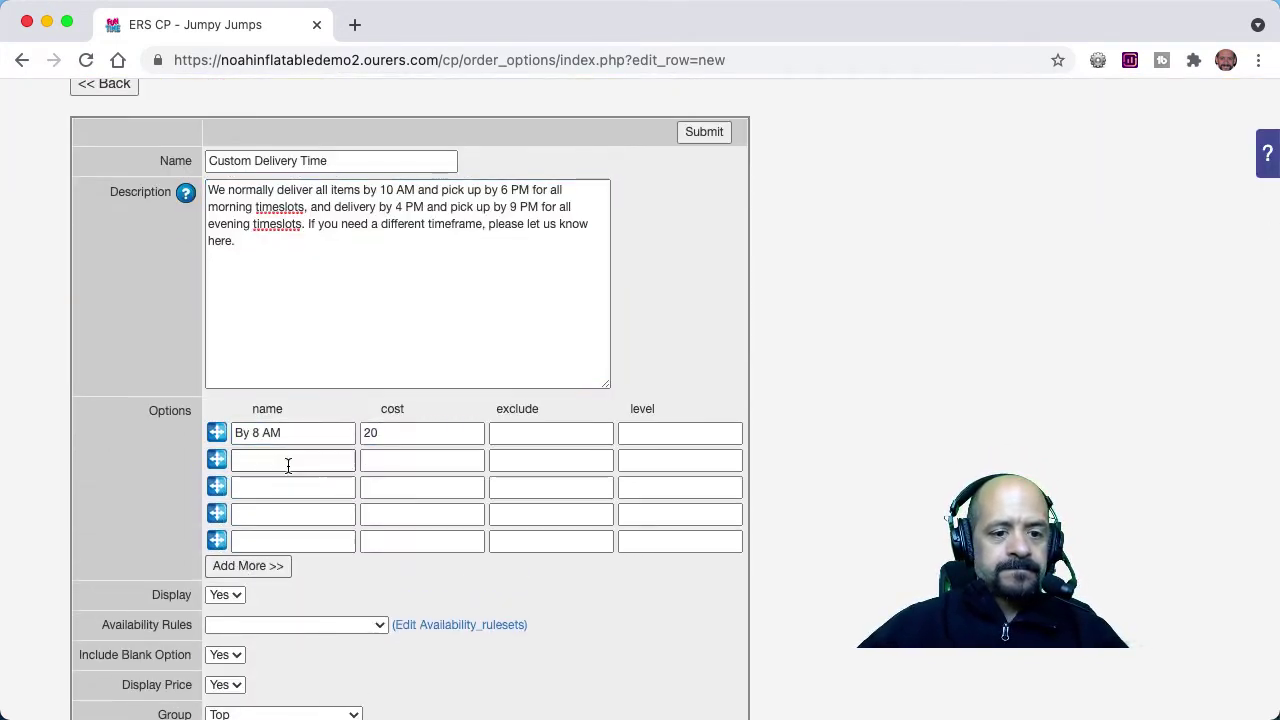
Add the choices "By 9 AM" with a cost of 10 and "By 2 PM" with a cost of 20
click(286, 460)
text(By 9 AM)
key(Tab)
text(10)
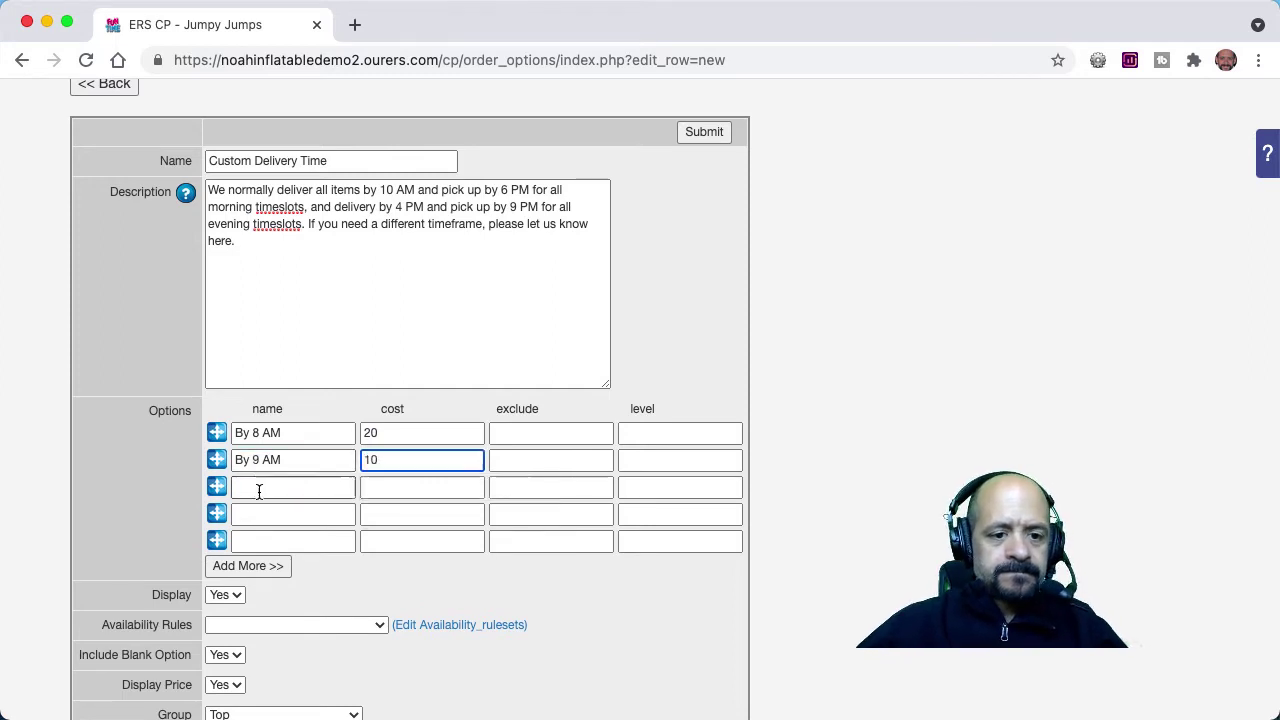
click(257, 487)
text(By 2 PM)
key(Tab)
text(20)
Add the choices "By 3 PM" with a cost of 10 and "Custom (we'll call for details)" with a cost of 25
click(262, 514)
text(By 3 PM)
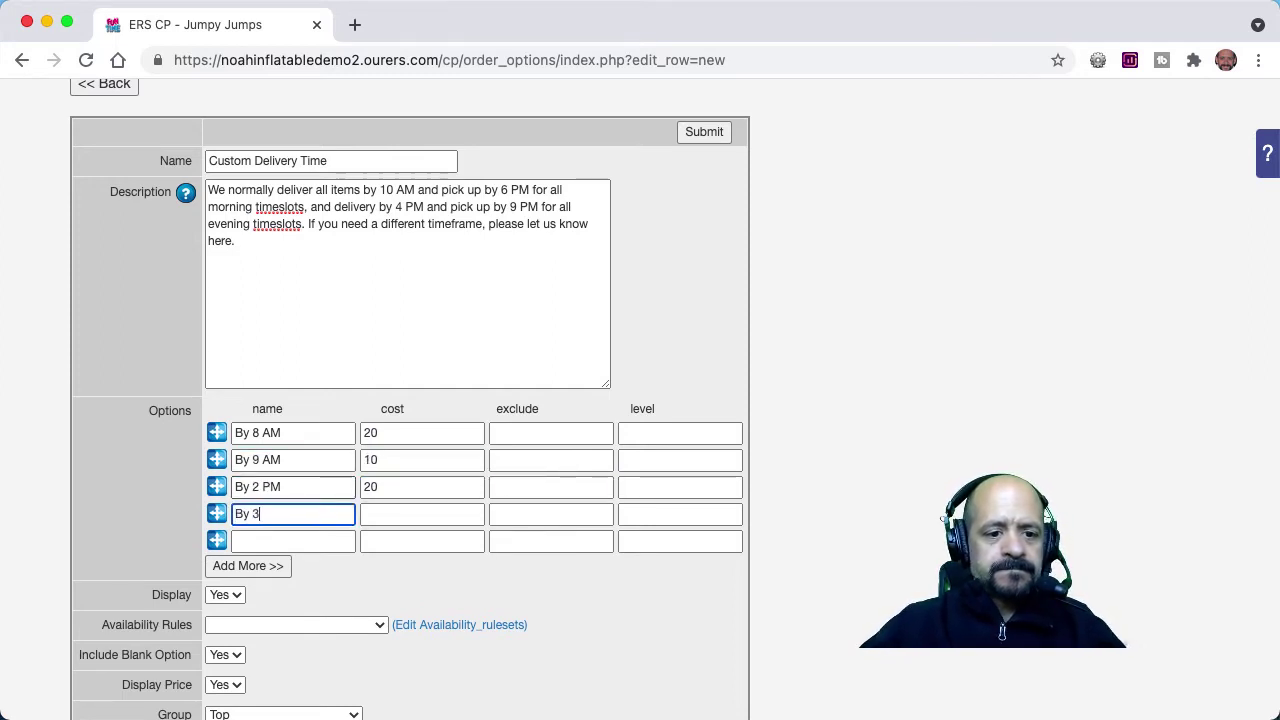
key(Tab)
text(10)
click(252, 541)
text(Custom (we'll call for details))
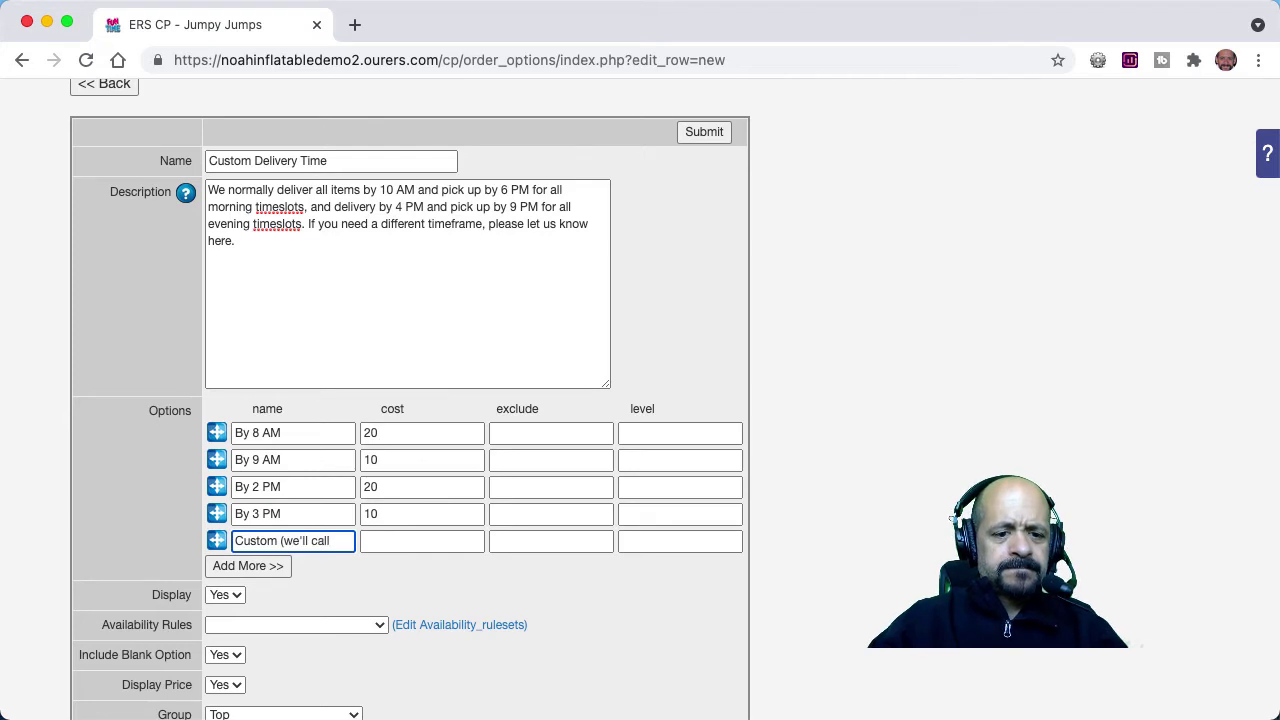
key(Tab)
text(25)
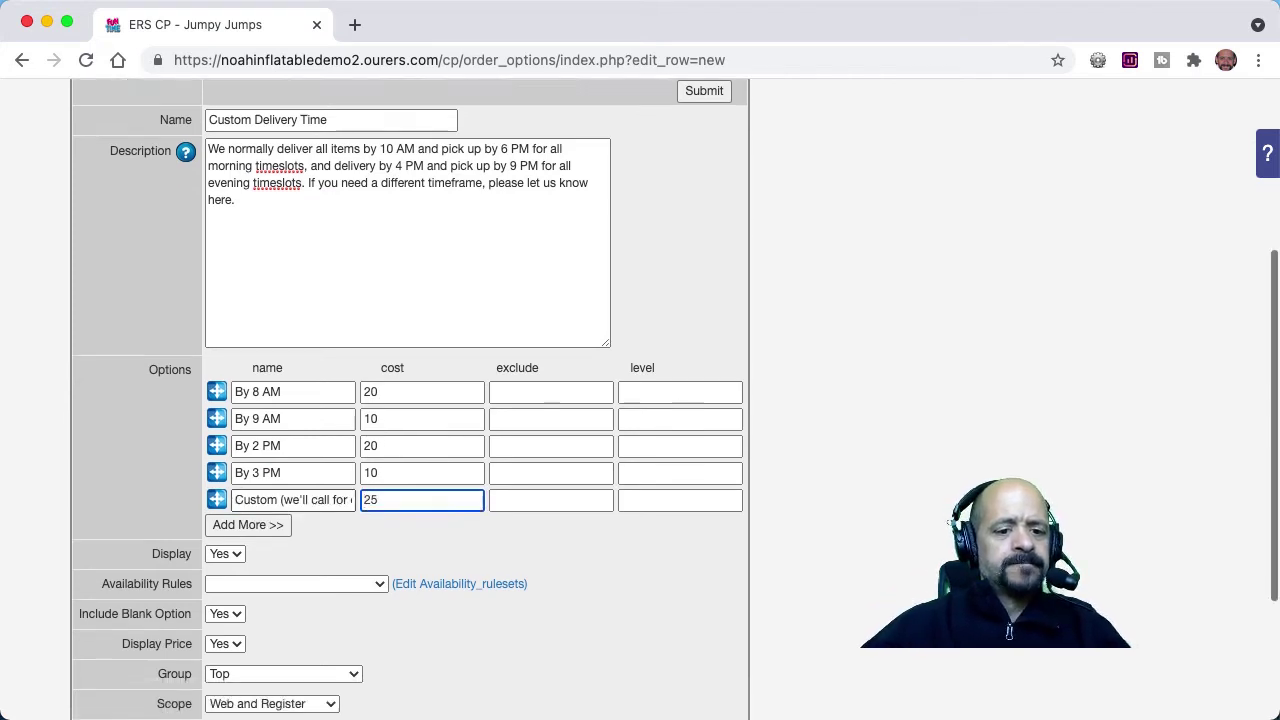
Check the remaining settings of the Custom Delivery Time option and save it
scroll(410, 400, down, 4)
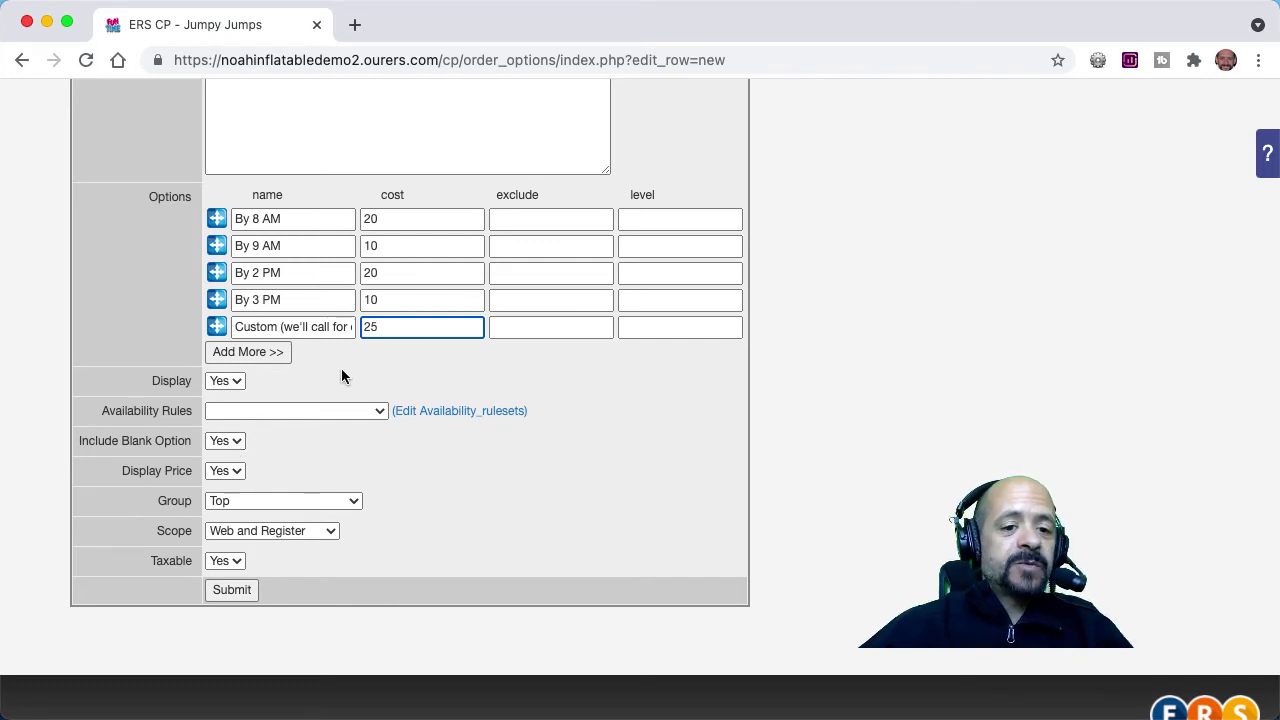
scroll(341, 376, up, 5)
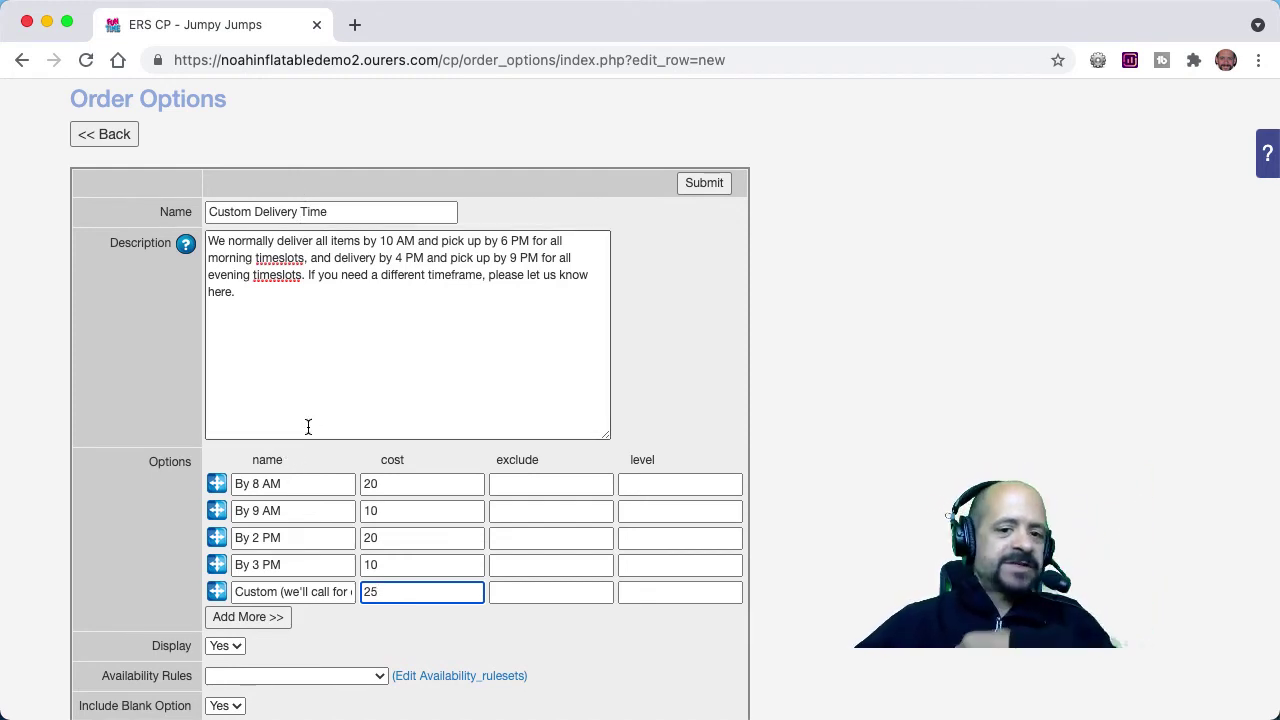
scroll(308, 427, down, 3)
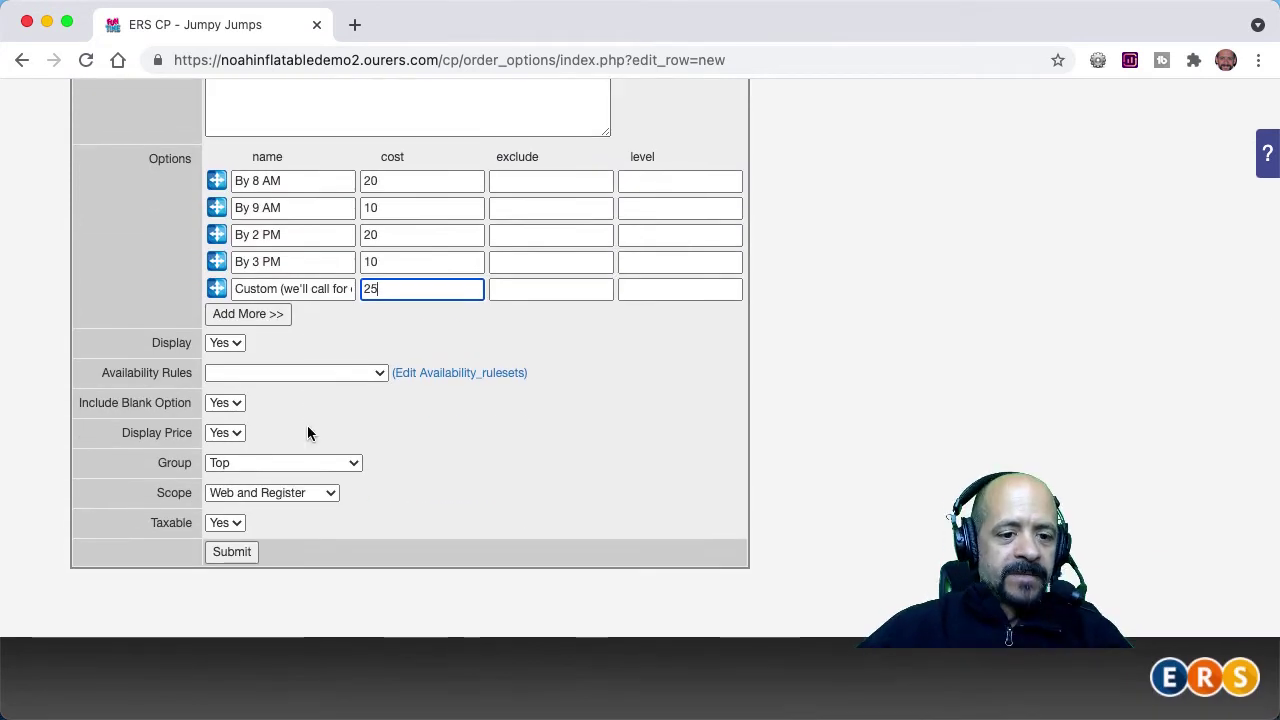
click(239, 557)
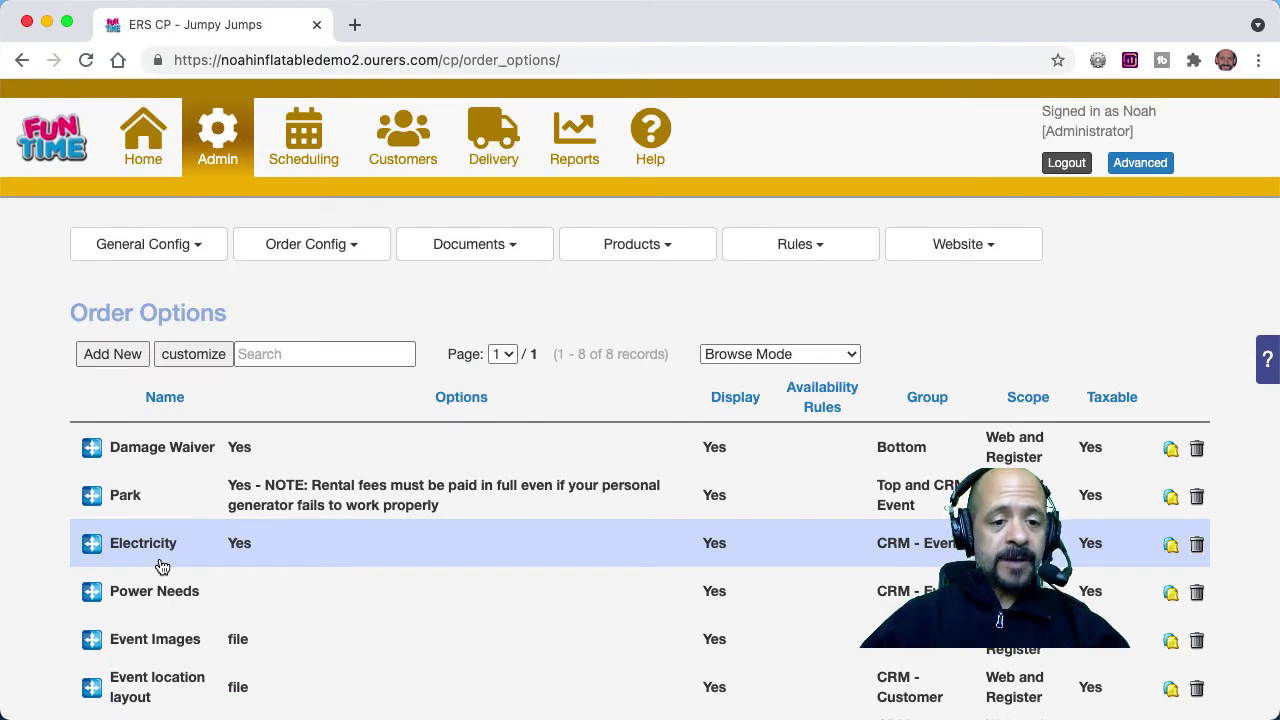
Create a new availability rule set named "Water Slides - Extra Hoses"
click(781, 246)
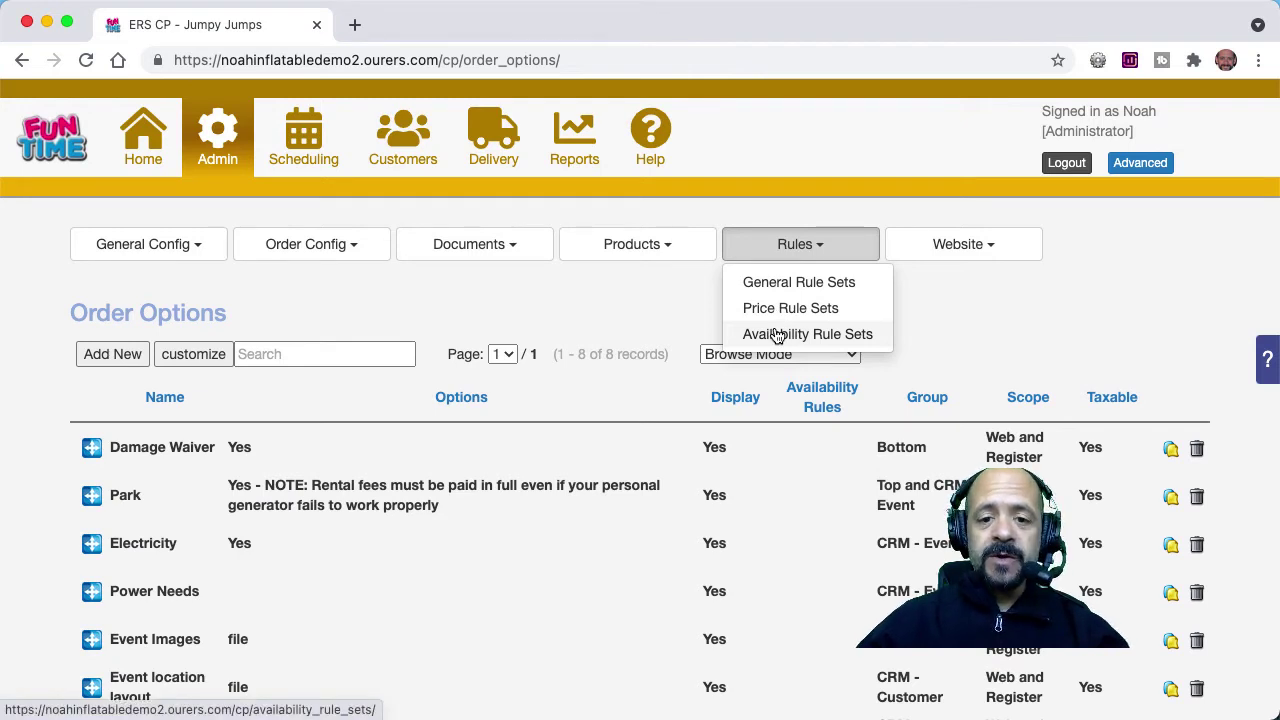
click(777, 333)
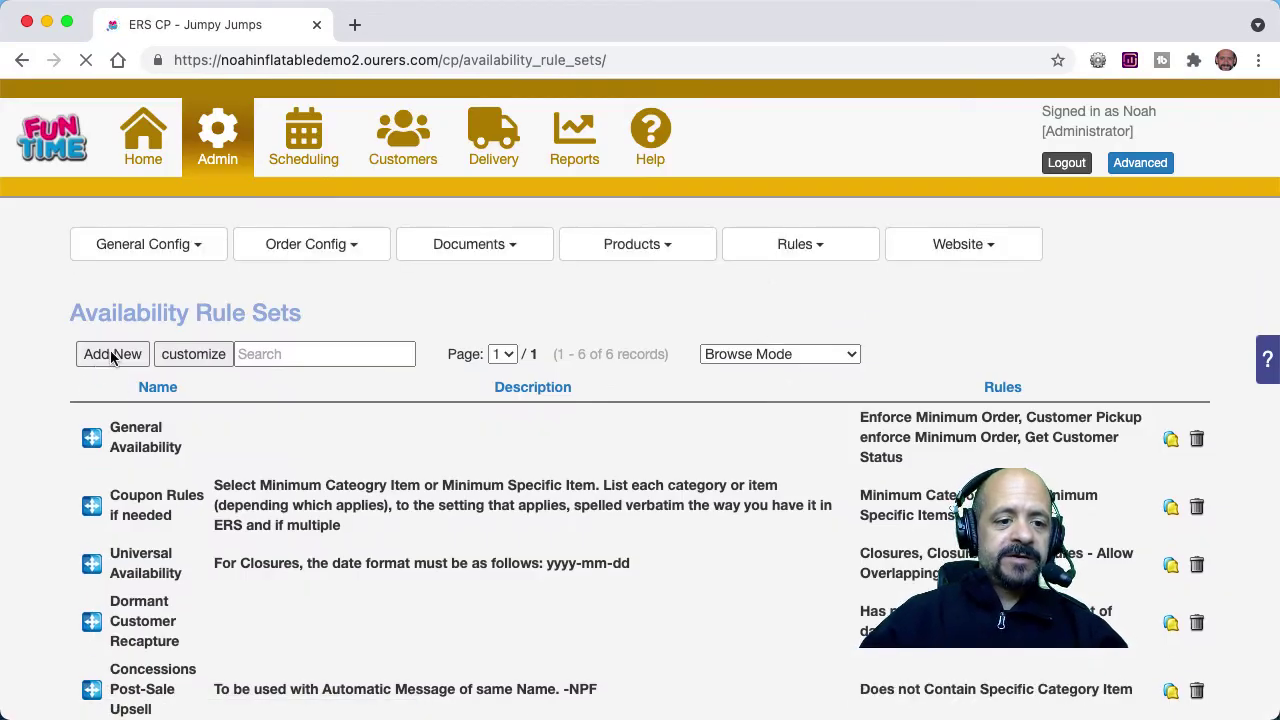
click(106, 357)
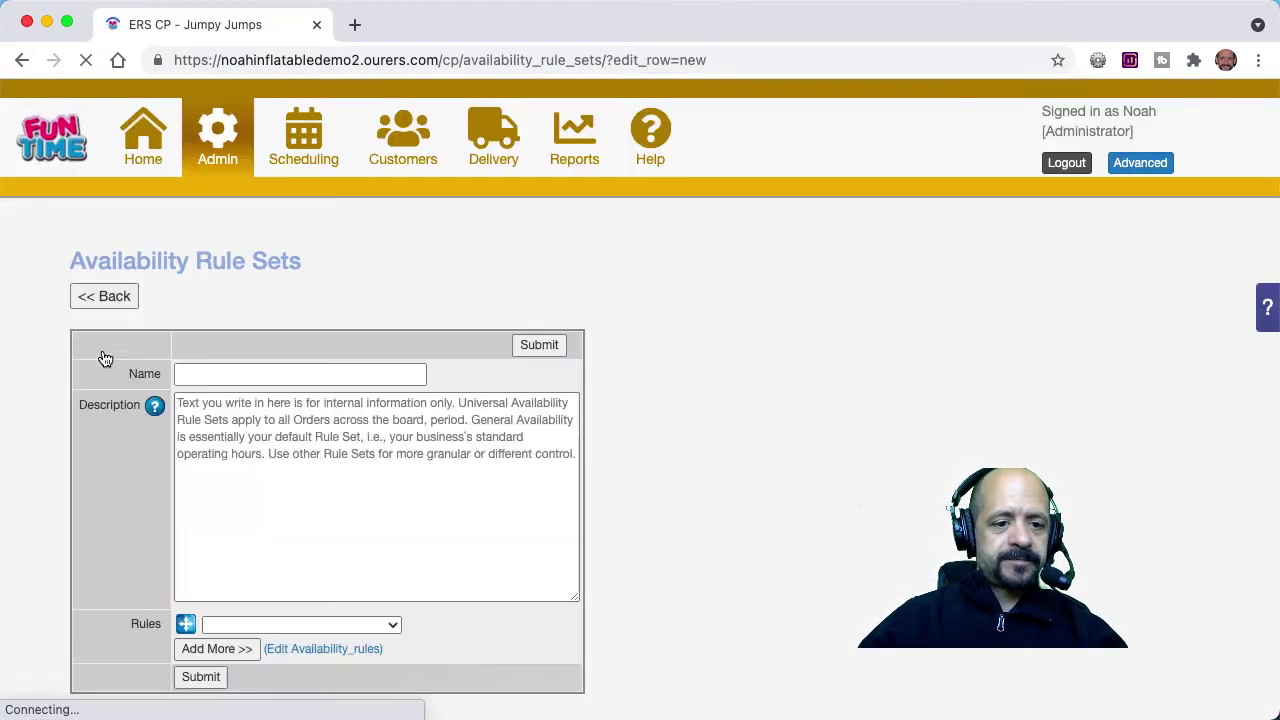
click(203, 426)
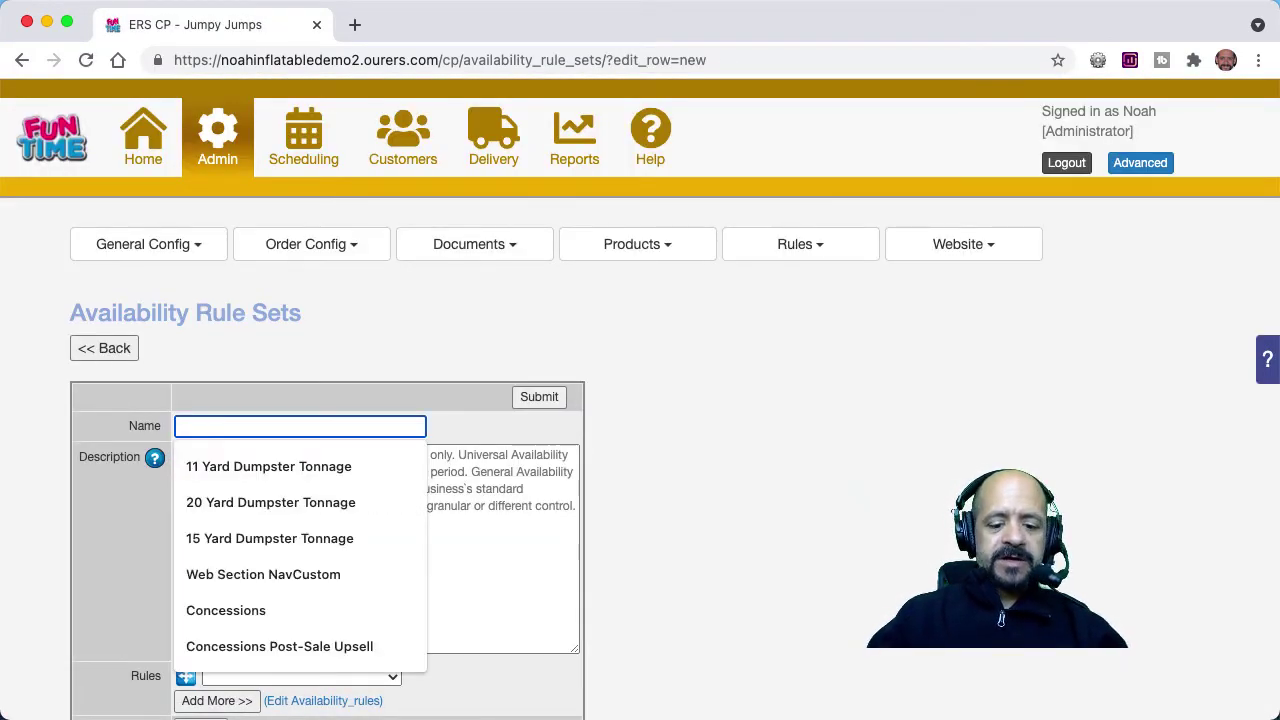
text(Water Slides)
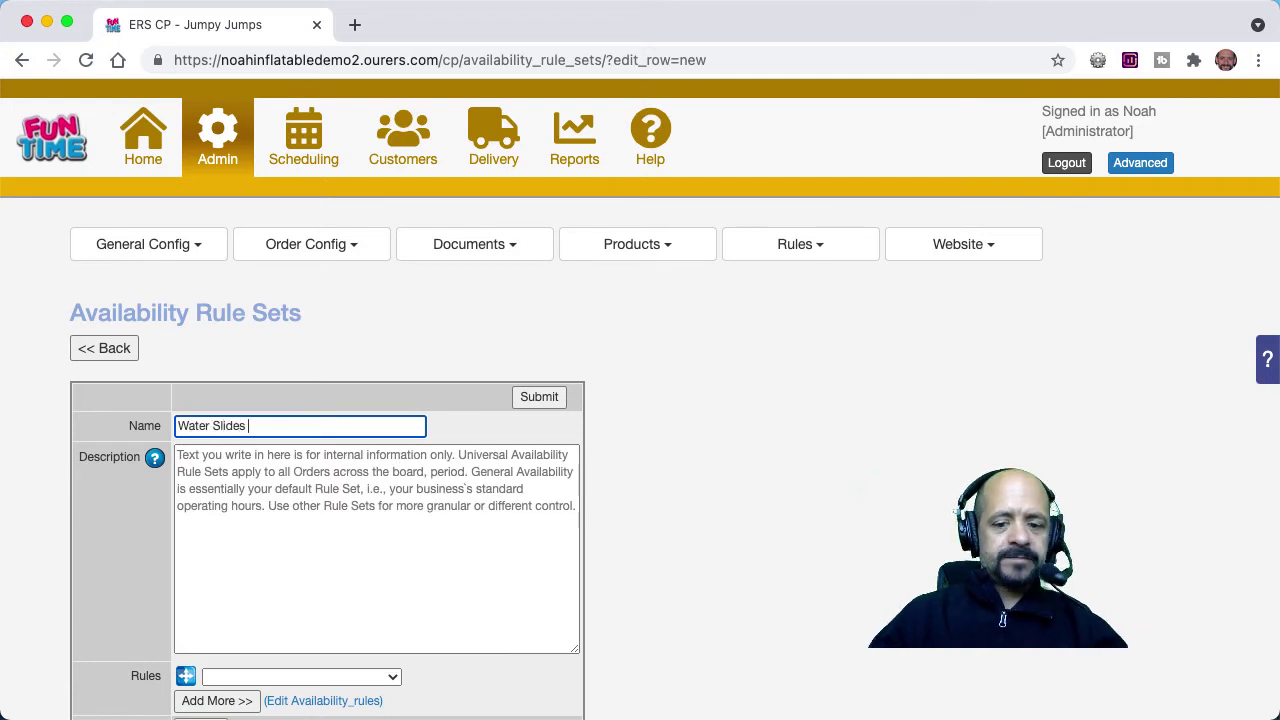
text( - Extra h)
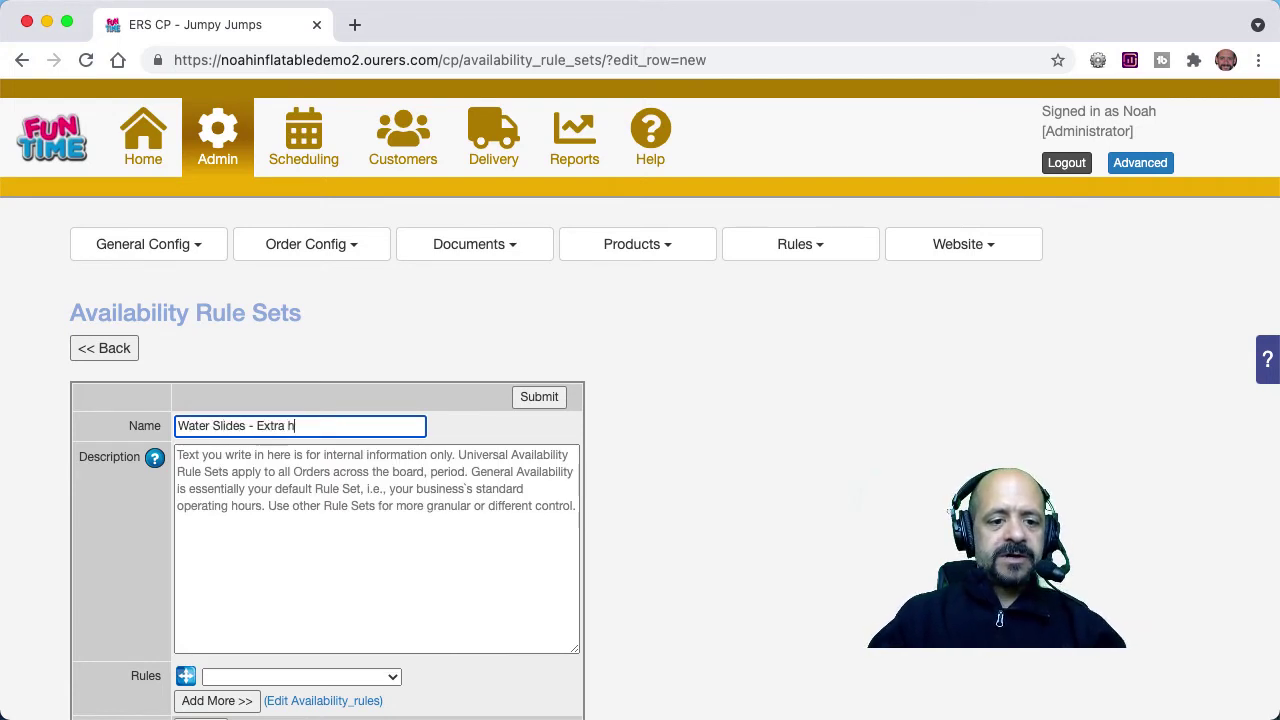
text(ose)
key(BackSpace)
text(Hoses)
Choose Minimum Specific Items as the first rule of the Water Slides - Extra Hoses rule set
scroll(206, 420, down, 3)
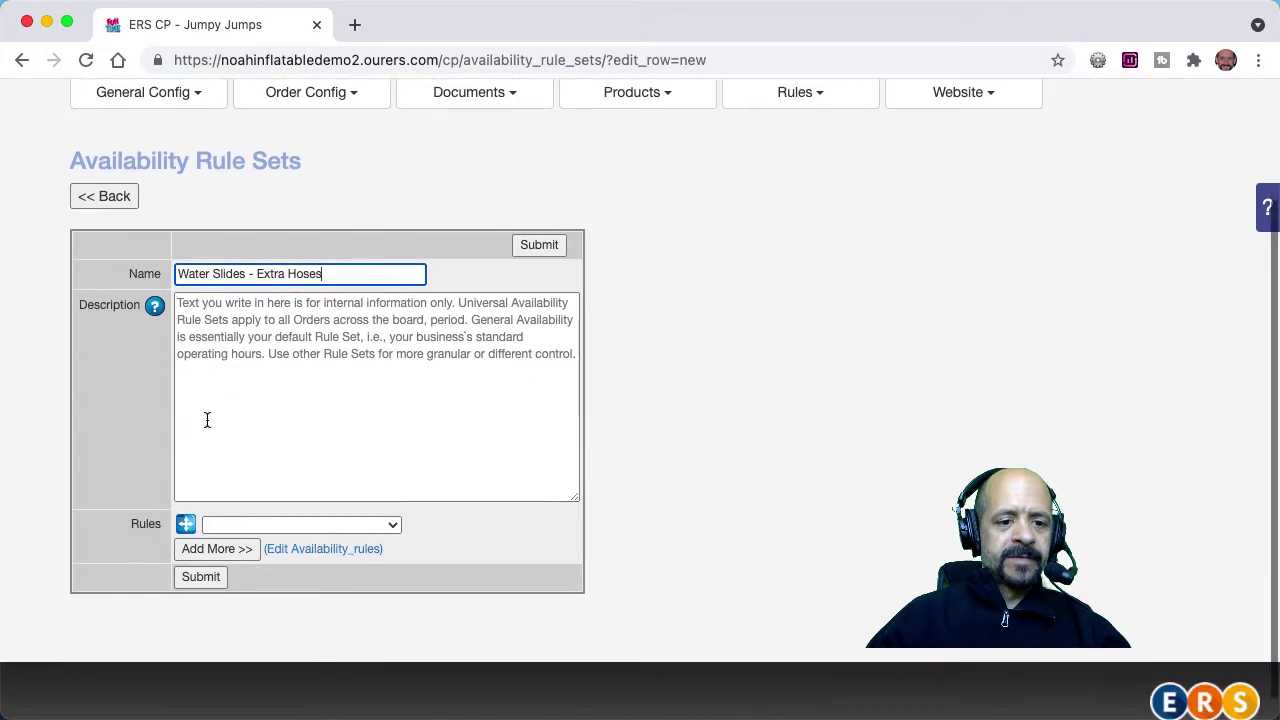
click(307, 501)
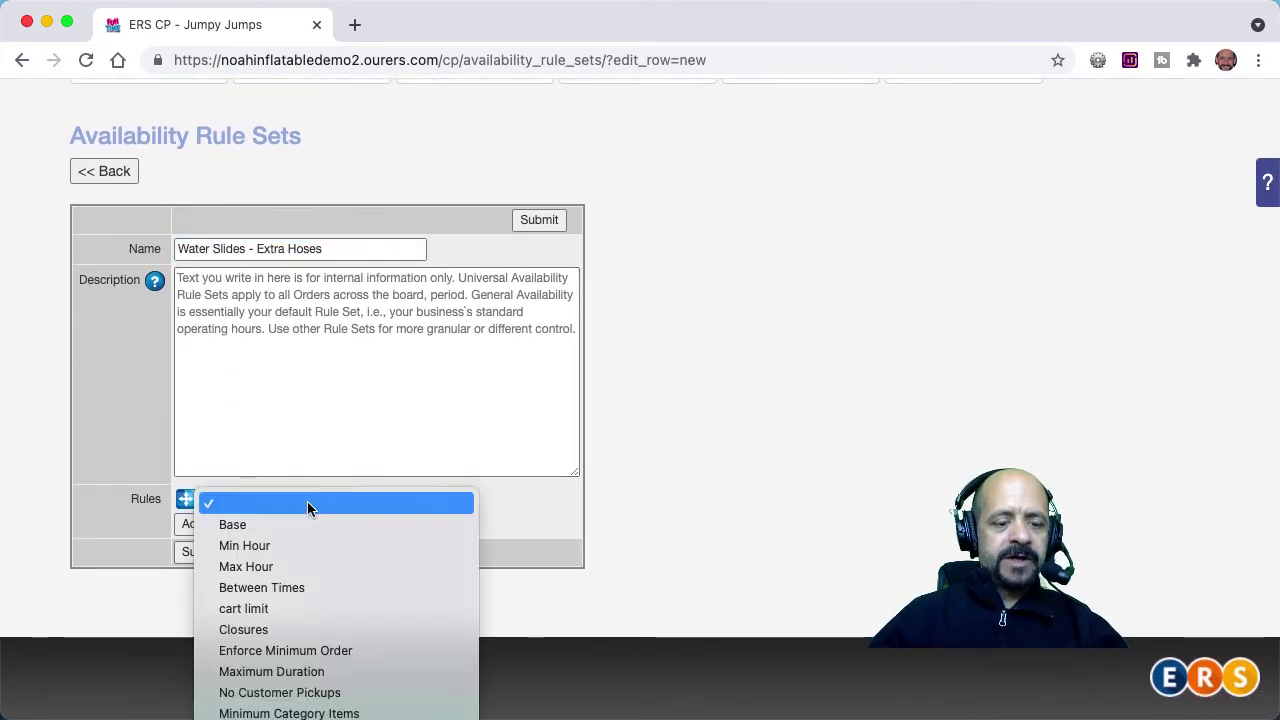
click(323, 710)
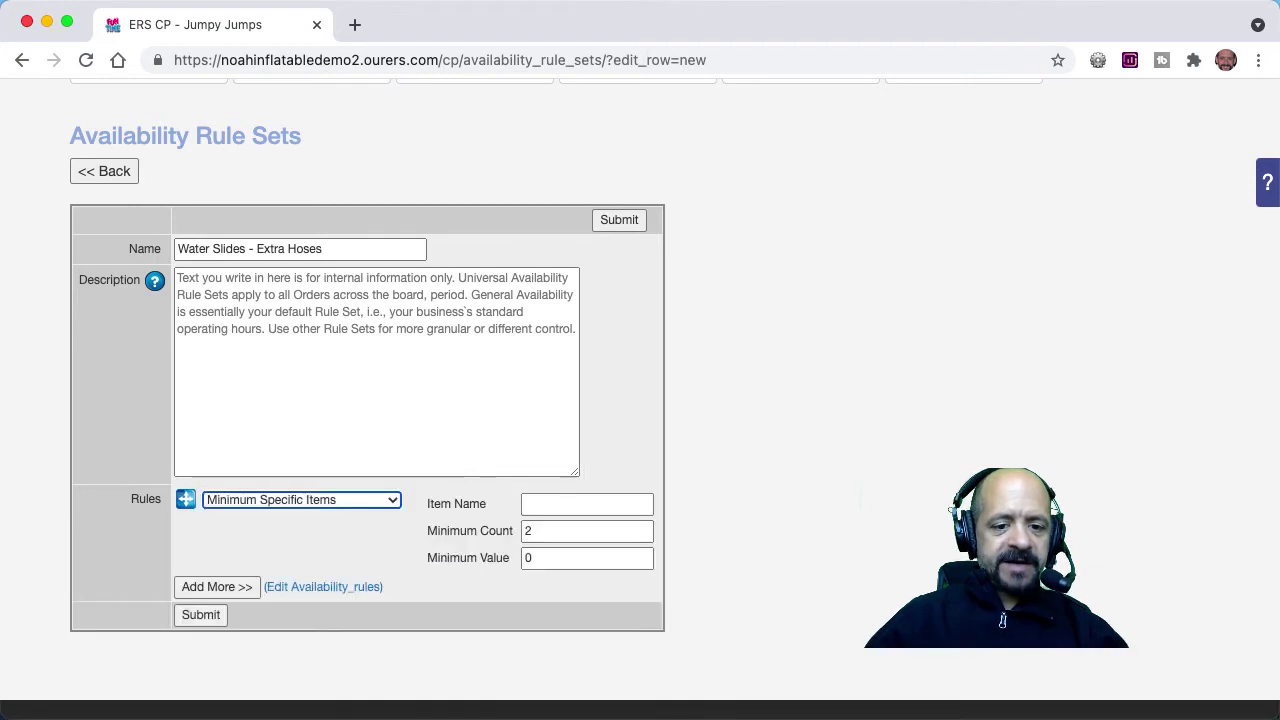
Set the Minimum Specific Items rule to the item "22ft Waterslide" with a minimum count of 1
scroll(517, 503, down, 1)
click(568, 440)
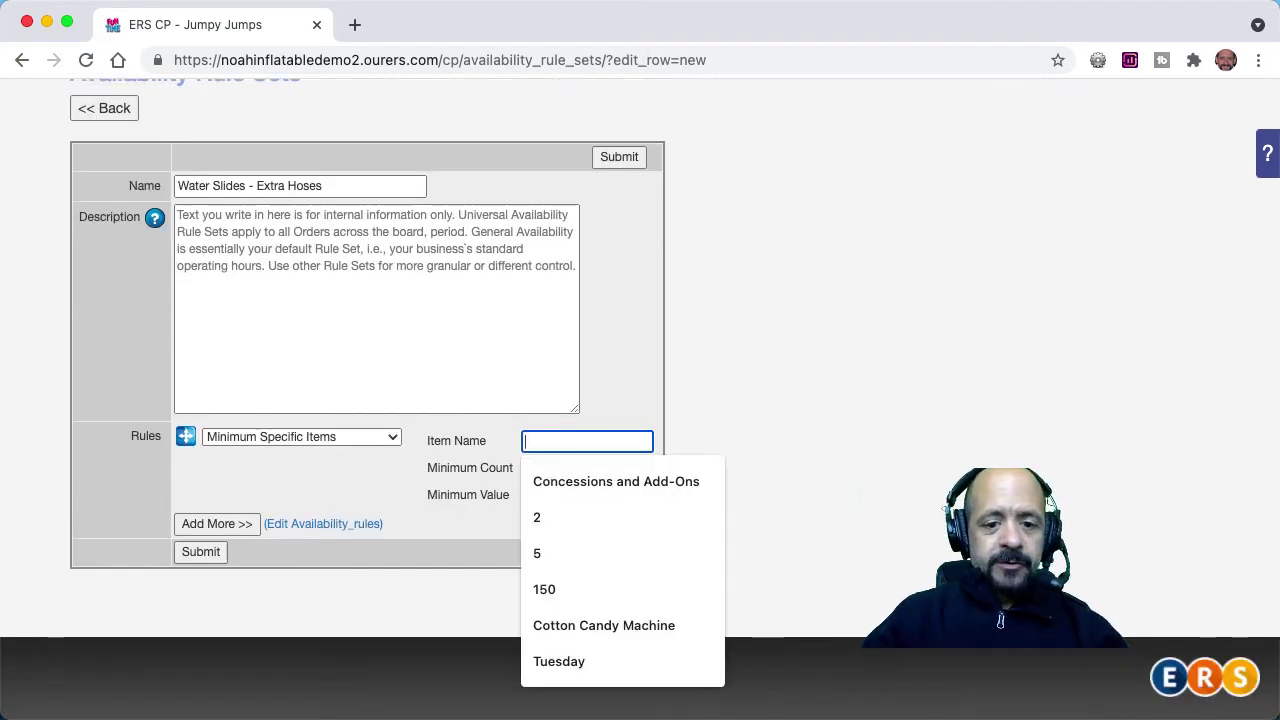
text(22ft Waterslide)
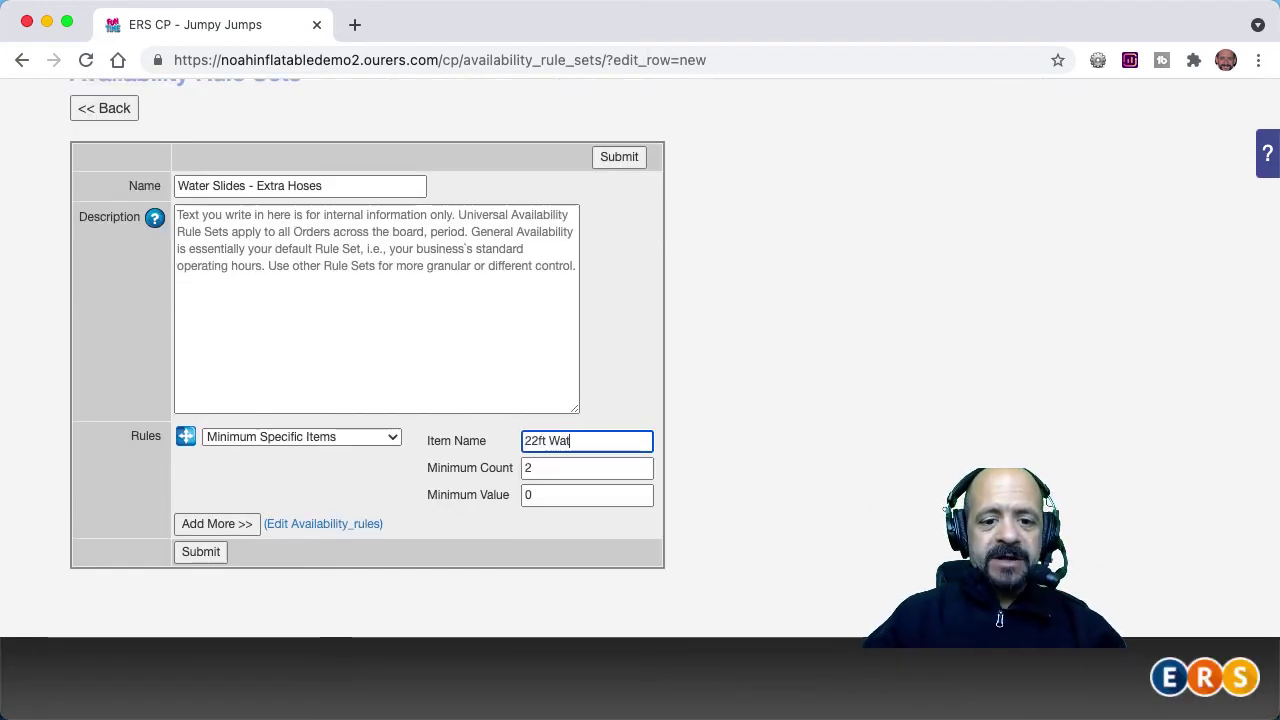
click(577, 467)
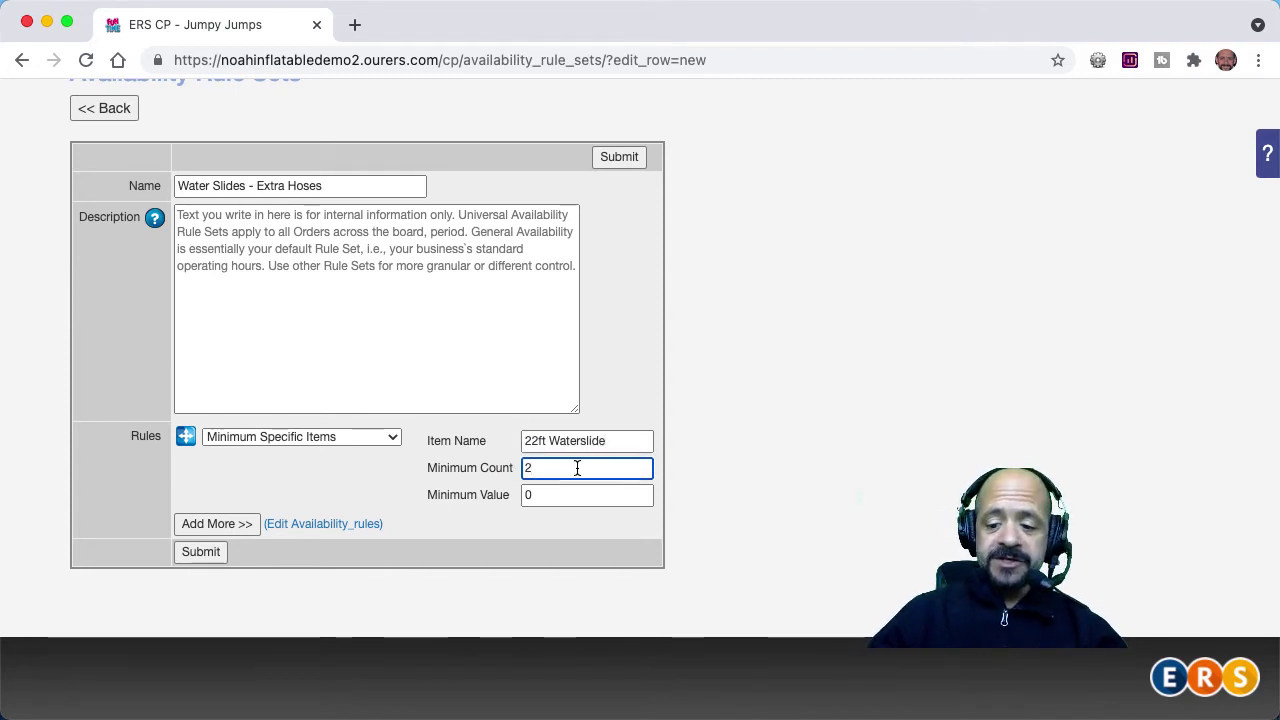
key(BackSpace)
text(1)
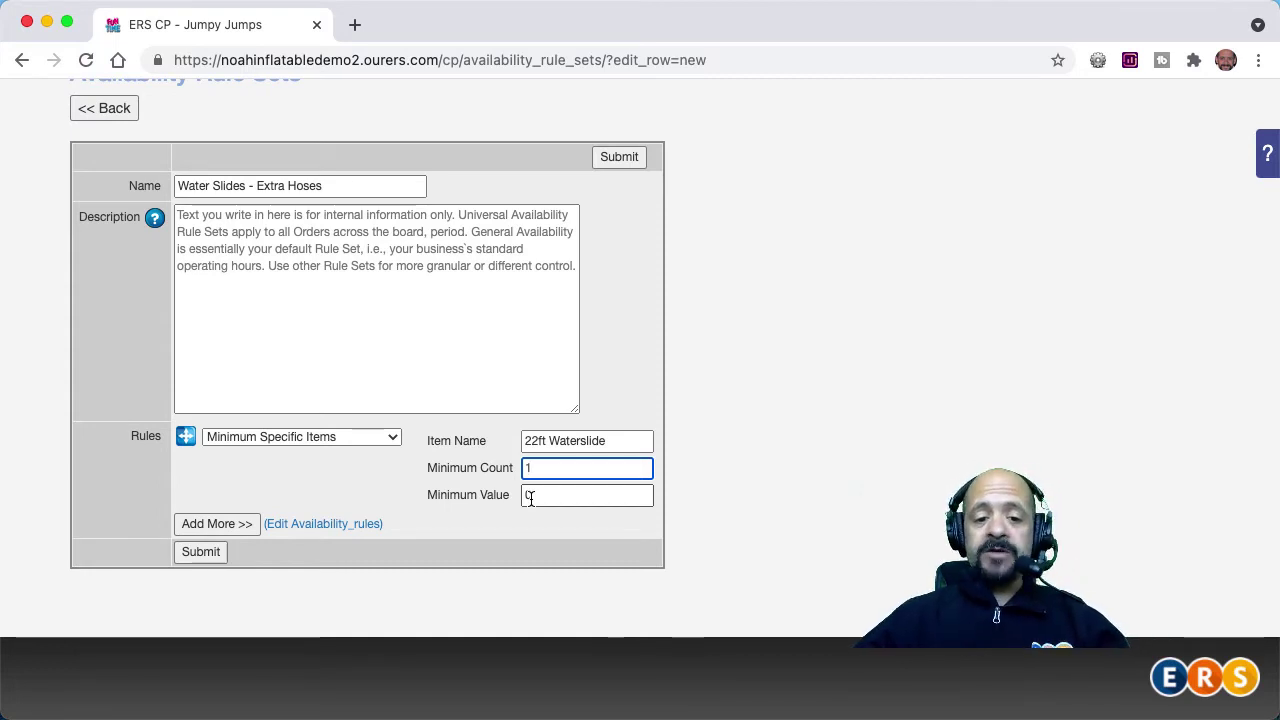
Browse the rule types offered for a second rule, leave that rule empty, and save the rule set
click(240, 523)
click(260, 525)
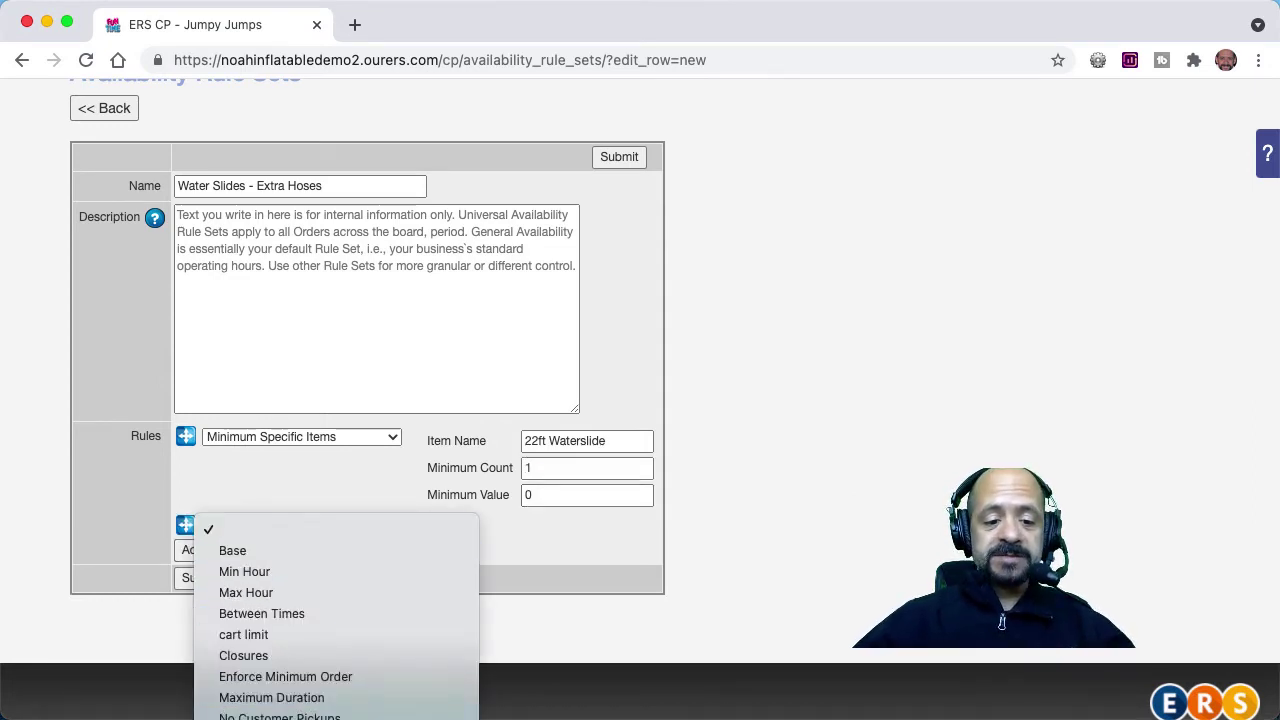
scroll(337, 700, down, 5)
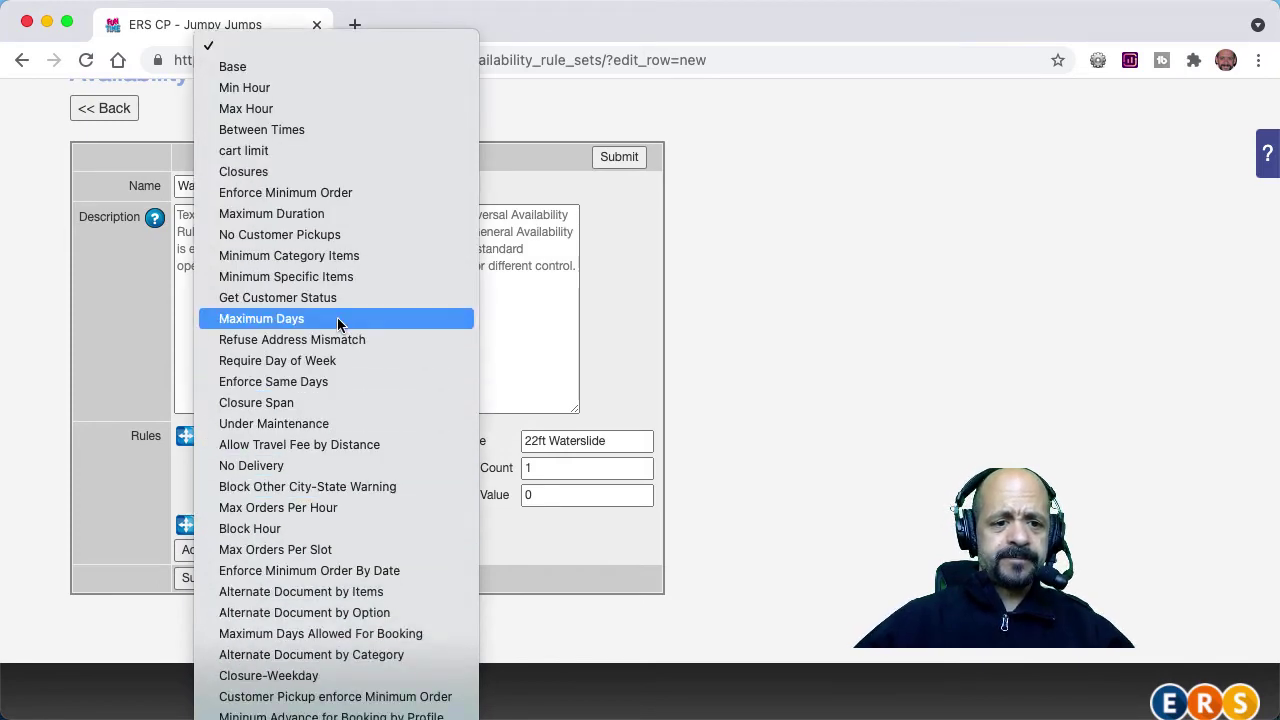
click(847, 266)
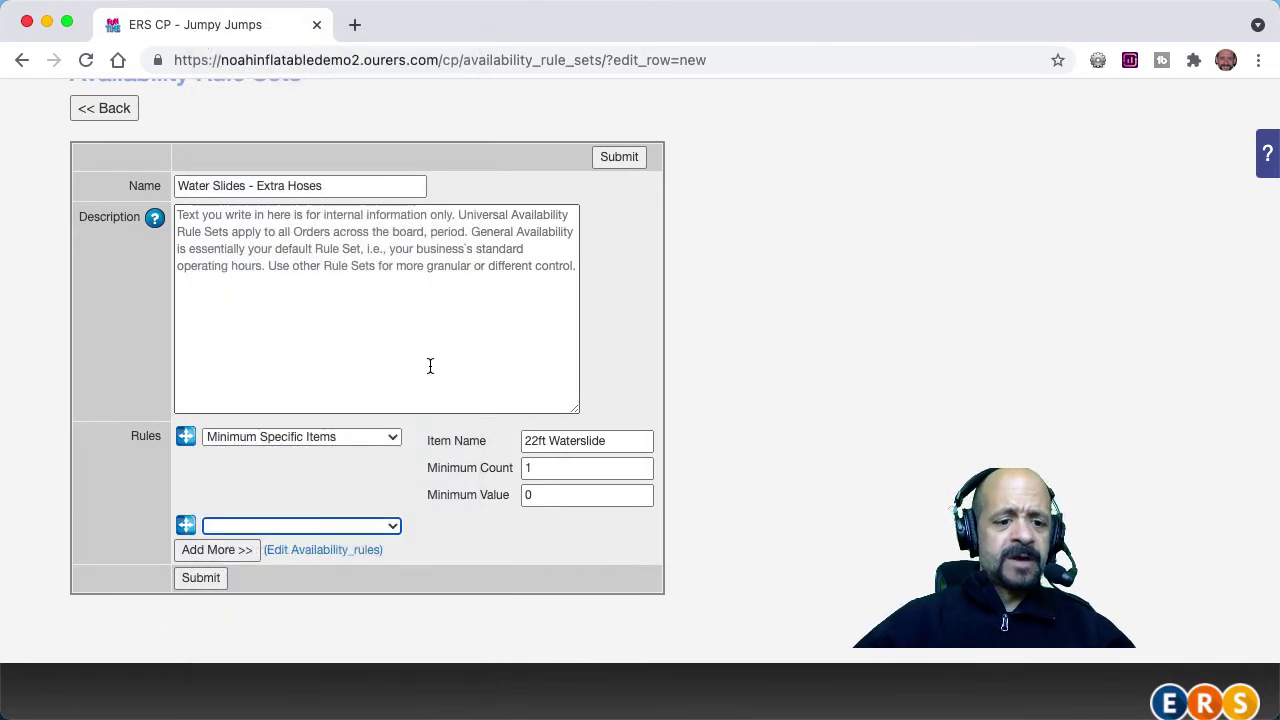
click(200, 579)
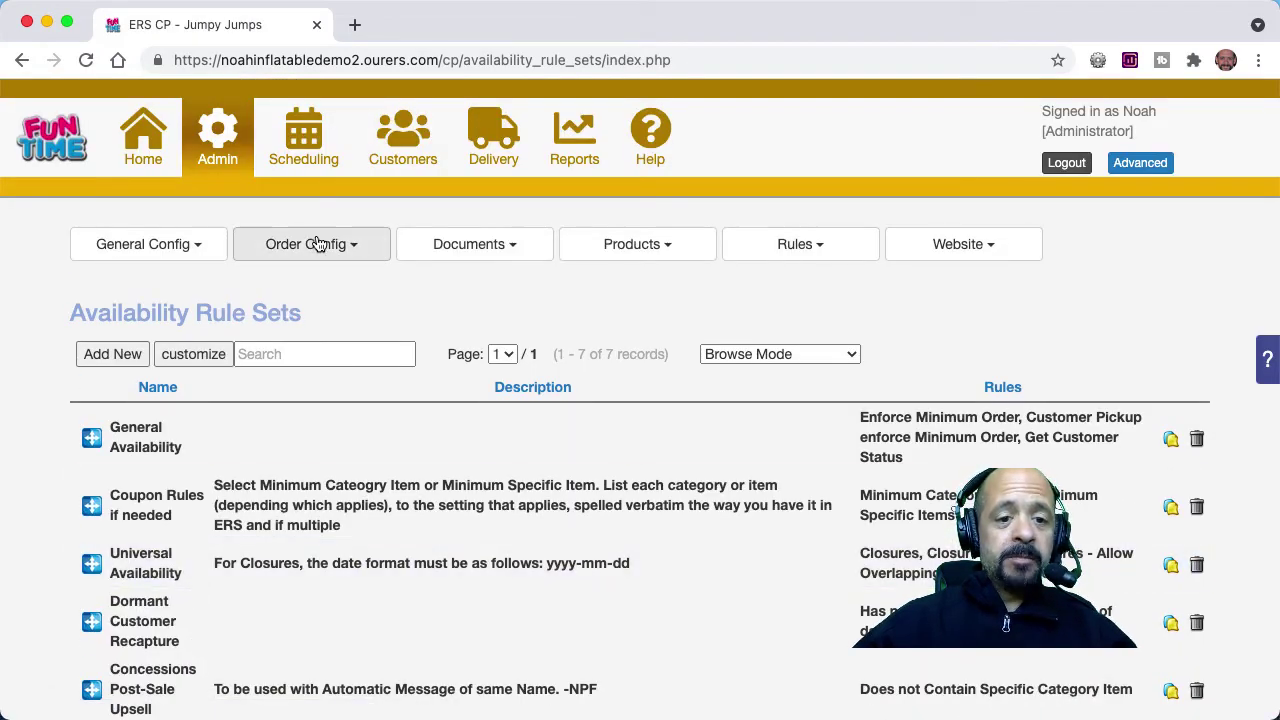
Create a new order option named "Water Slides - Extra Hoses"
click(318, 246)
click(318, 306)
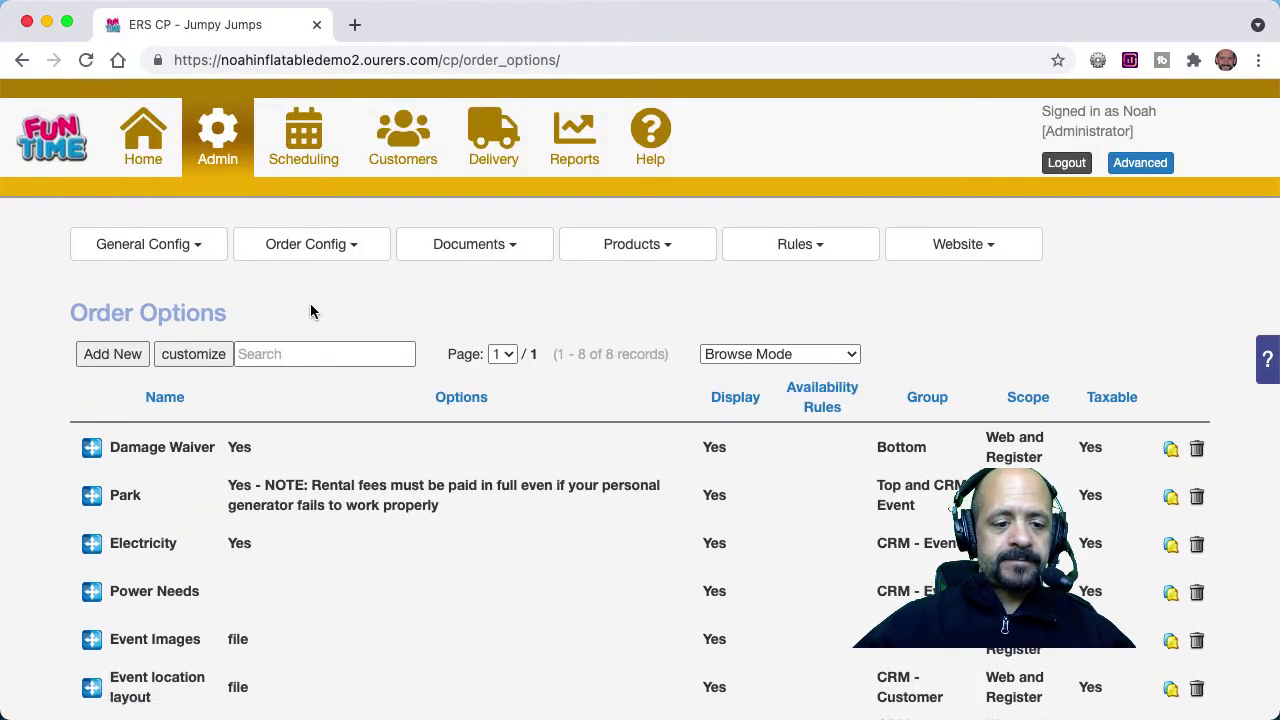
click(127, 357)
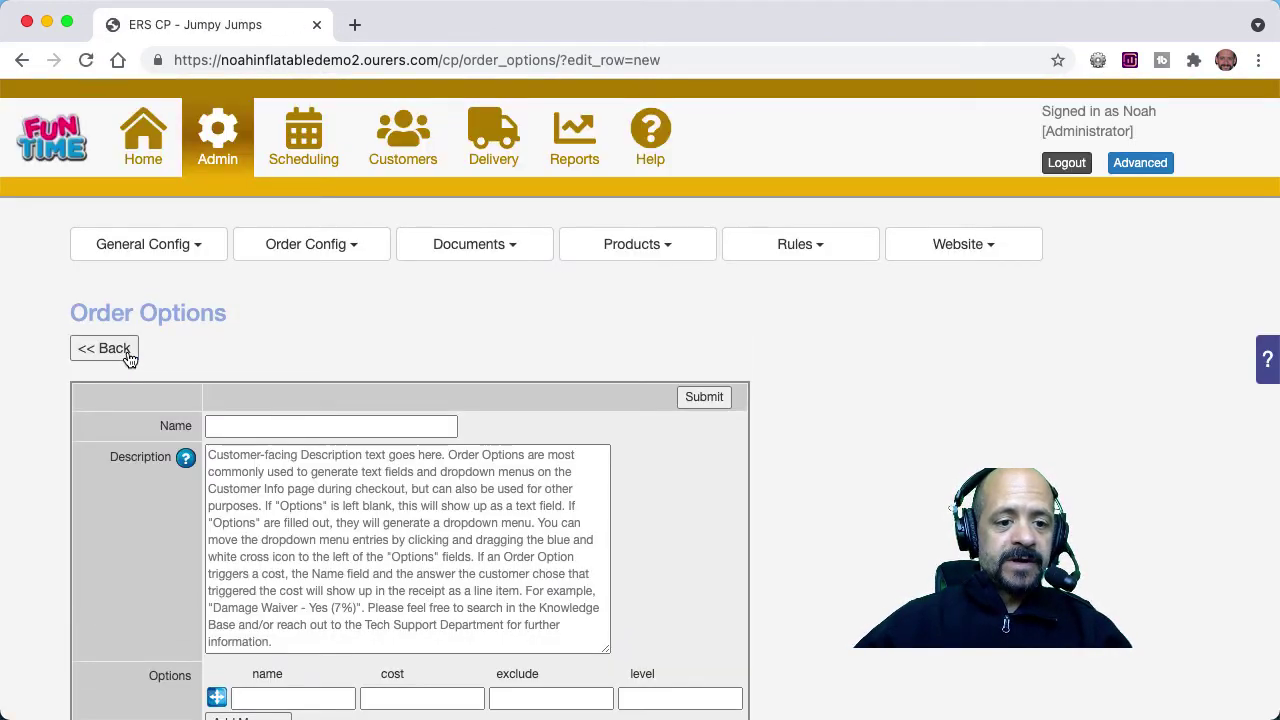
click(244, 426)
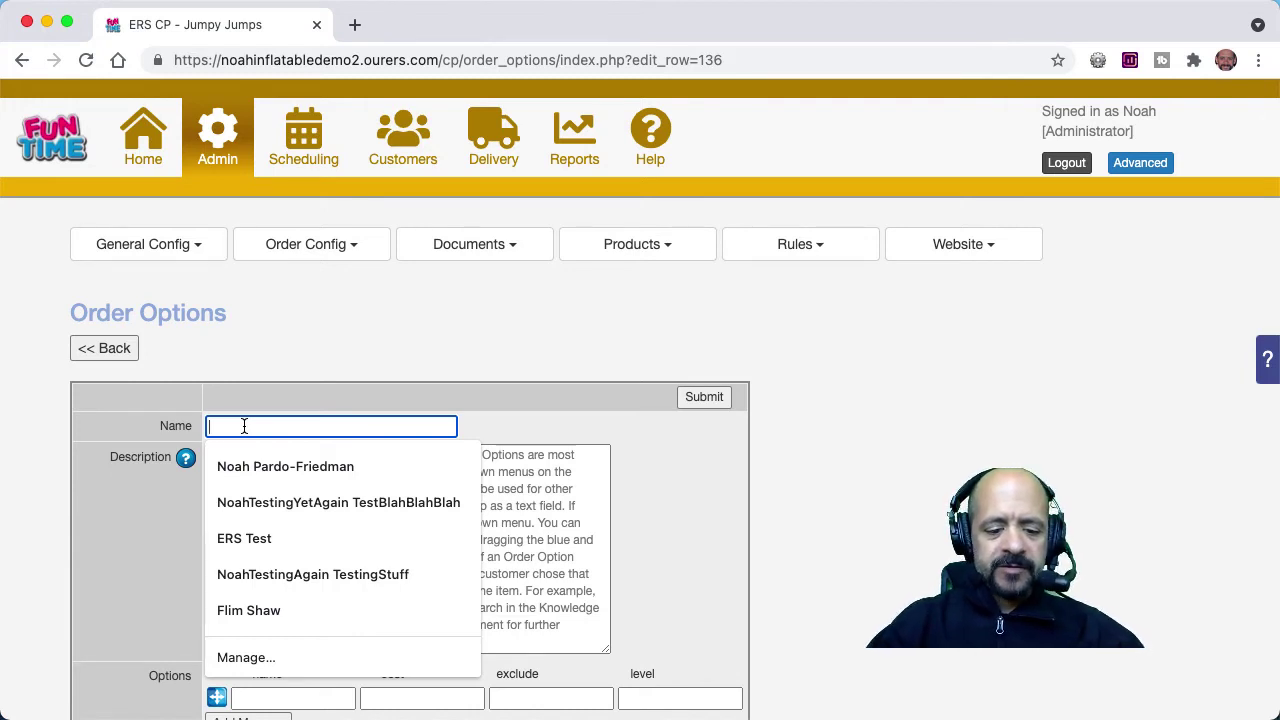
text(Water Slides - Extra Hoses)
click(278, 472)
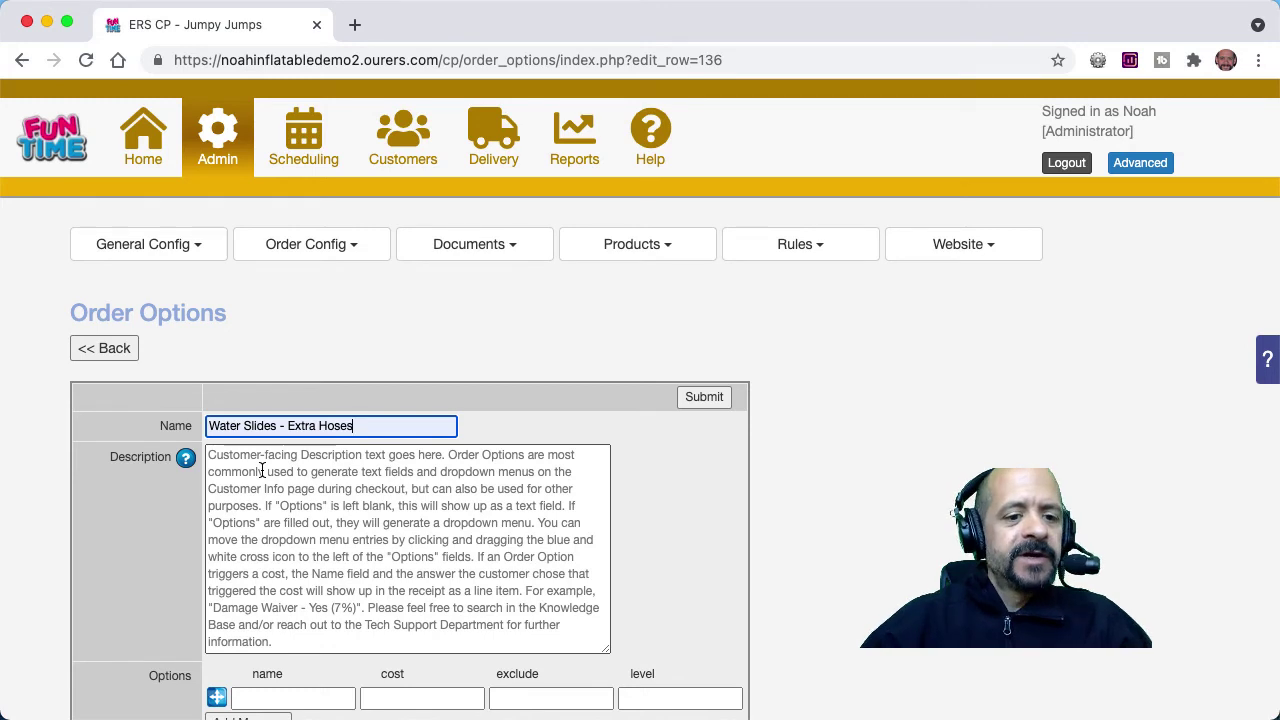
Enter the description "We supply one 50' garden hose for your waterslide rental. If you need more length, please let us know here--we can go up to 150'."
click(262, 470)
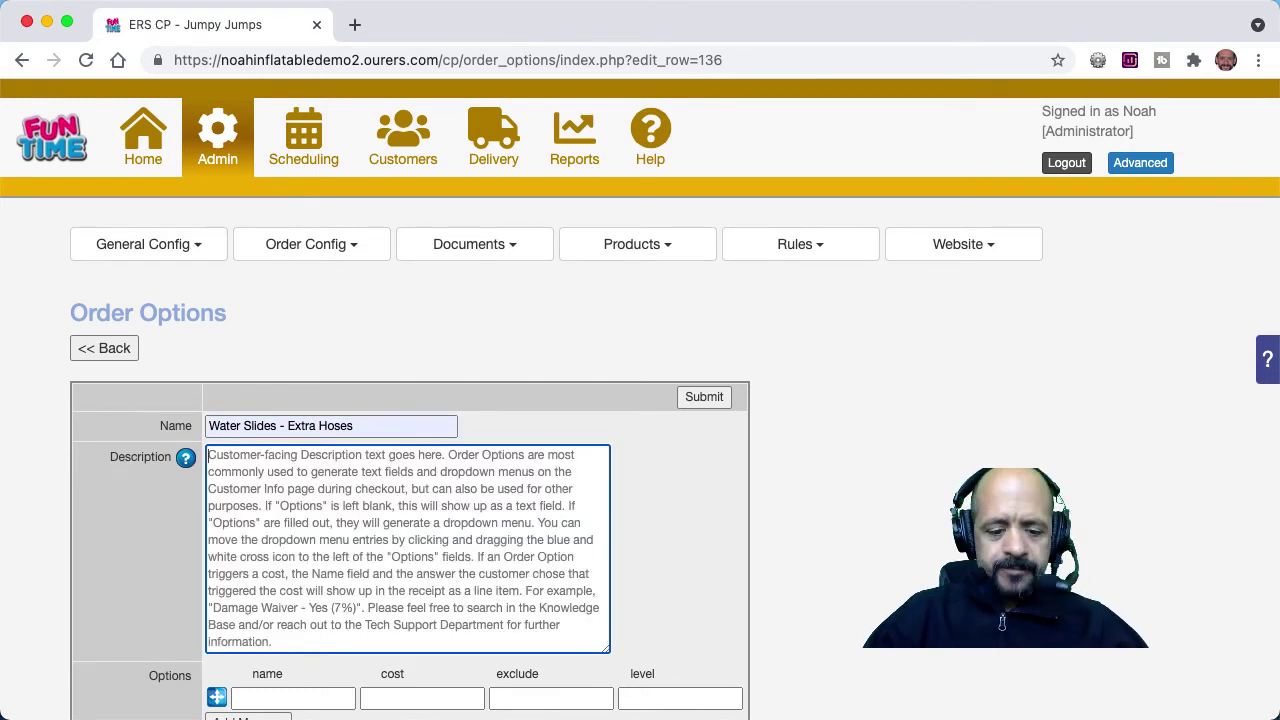
text(We supply one 50' garden hose for your waterslide rental. If you need more length, please let us know here--we can go up to 150'.)
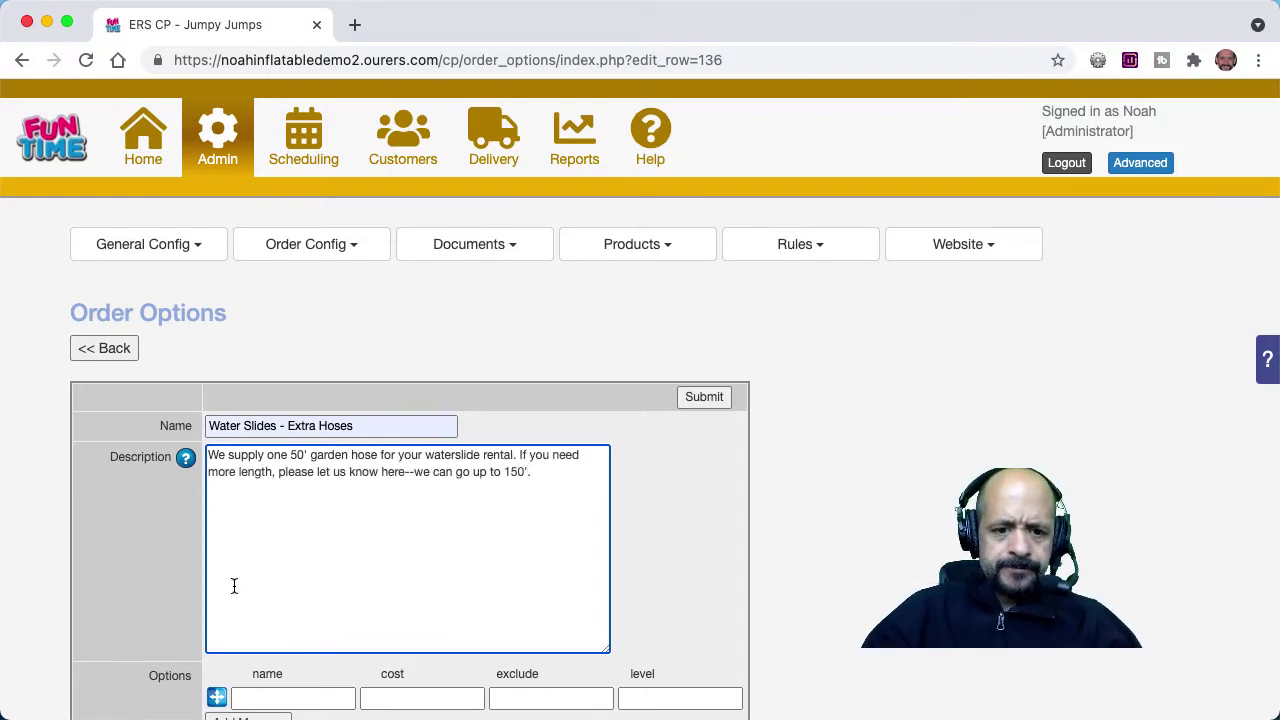
Add the choices "Additional 50' hose" with a cost of 10 and "Additional 100' hose" with a cost of 20
scroll(234, 586, down, 2)
click(303, 465)
text(Additional 50' hose)
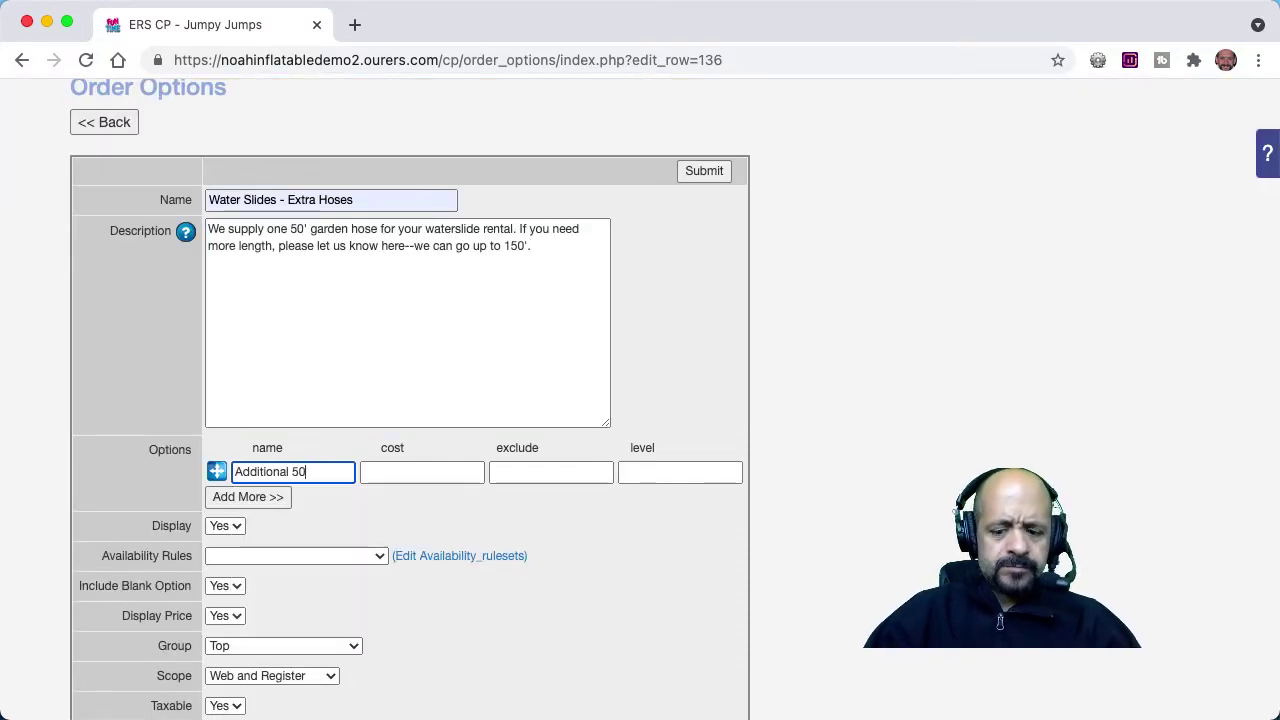
key(Tab)
text(10)
click(246, 504)
click(250, 500)
text(Addttional 100' hose)
key(Tab)
text(20)
Assign the Water Slides - Extra Hoses availability rule set to the order option and save it
scroll(303, 407, down, 5)
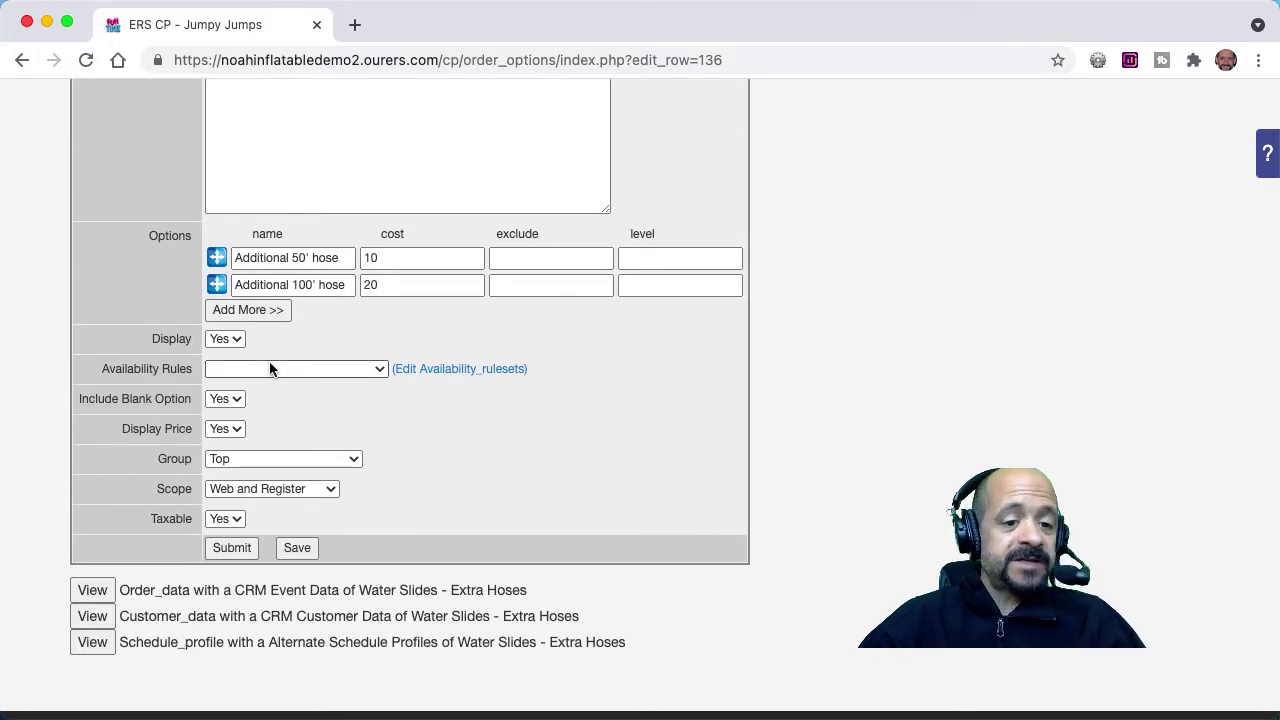
click(269, 368)
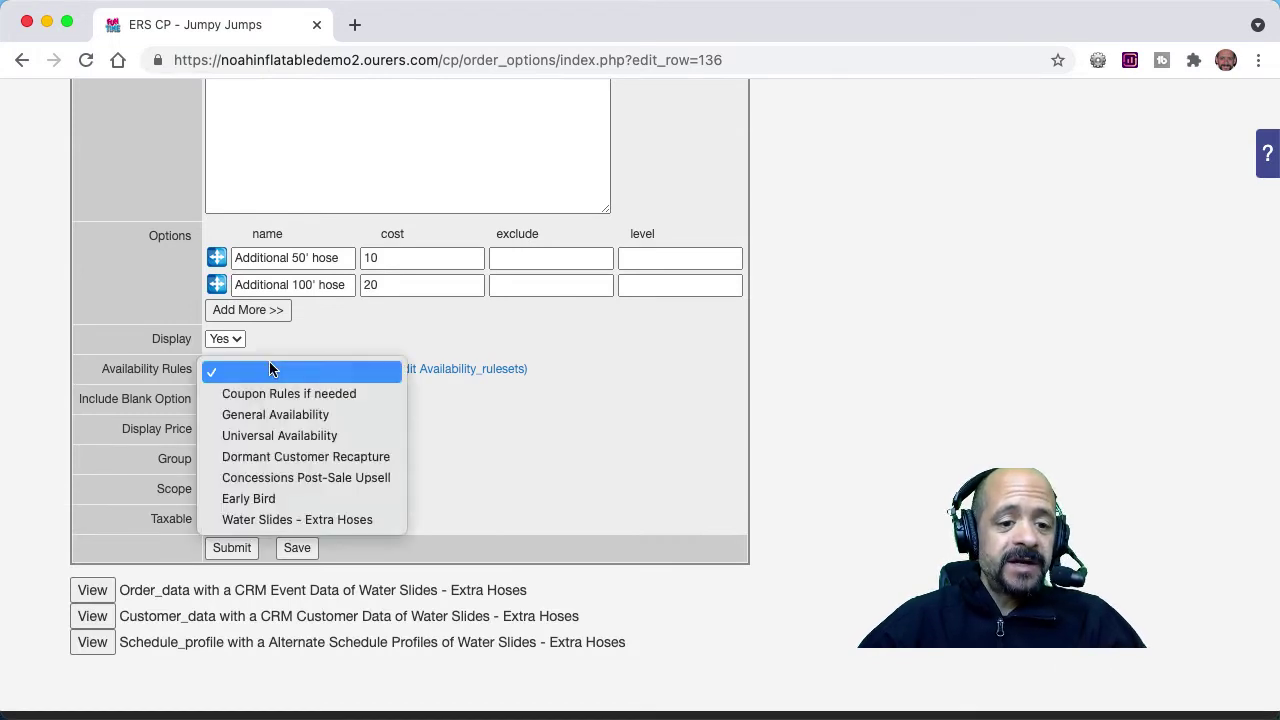
click(281, 520)
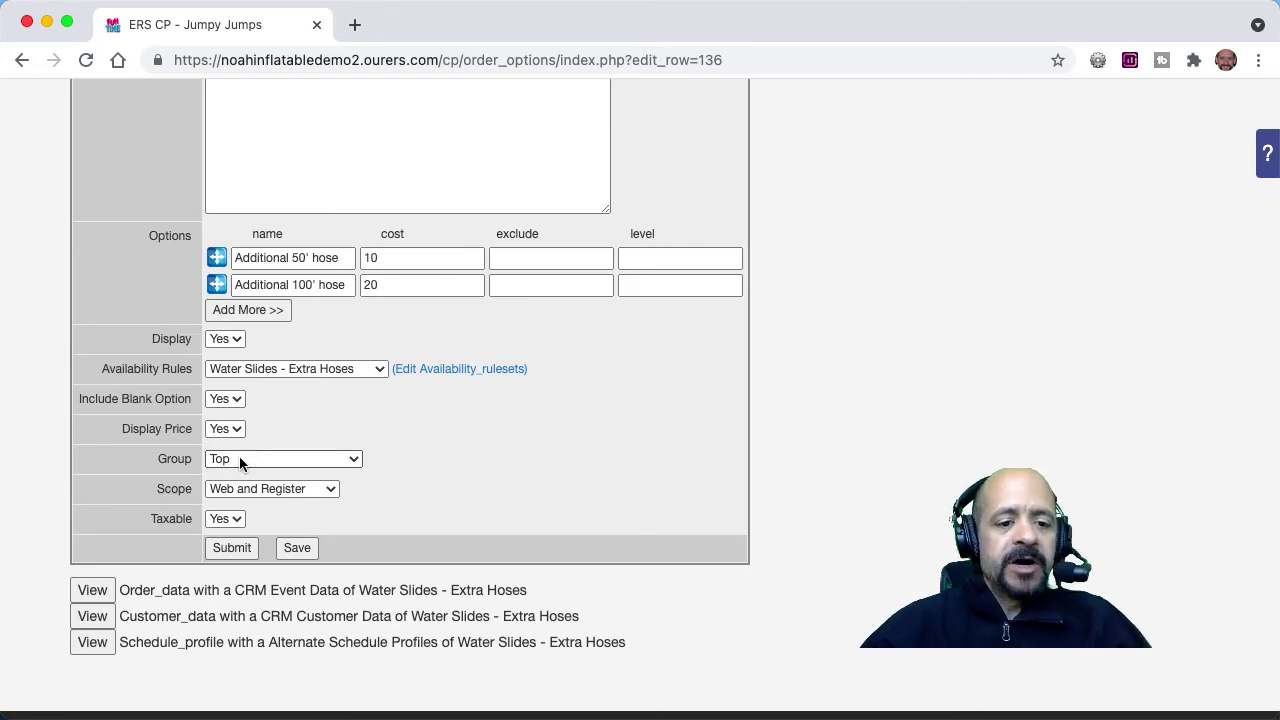
click(227, 556)
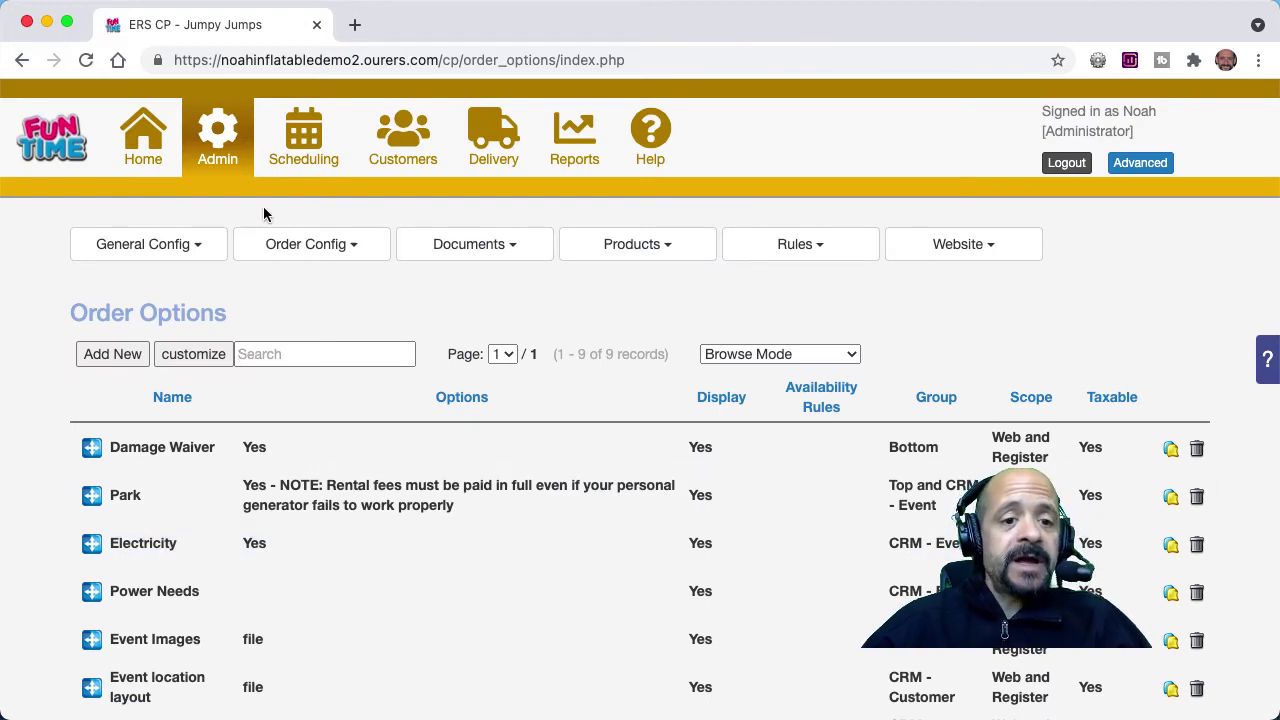
Start a new order through the shopping cart interface for May 4, 2021, 10:00am - 6:00pm
click(290, 150)
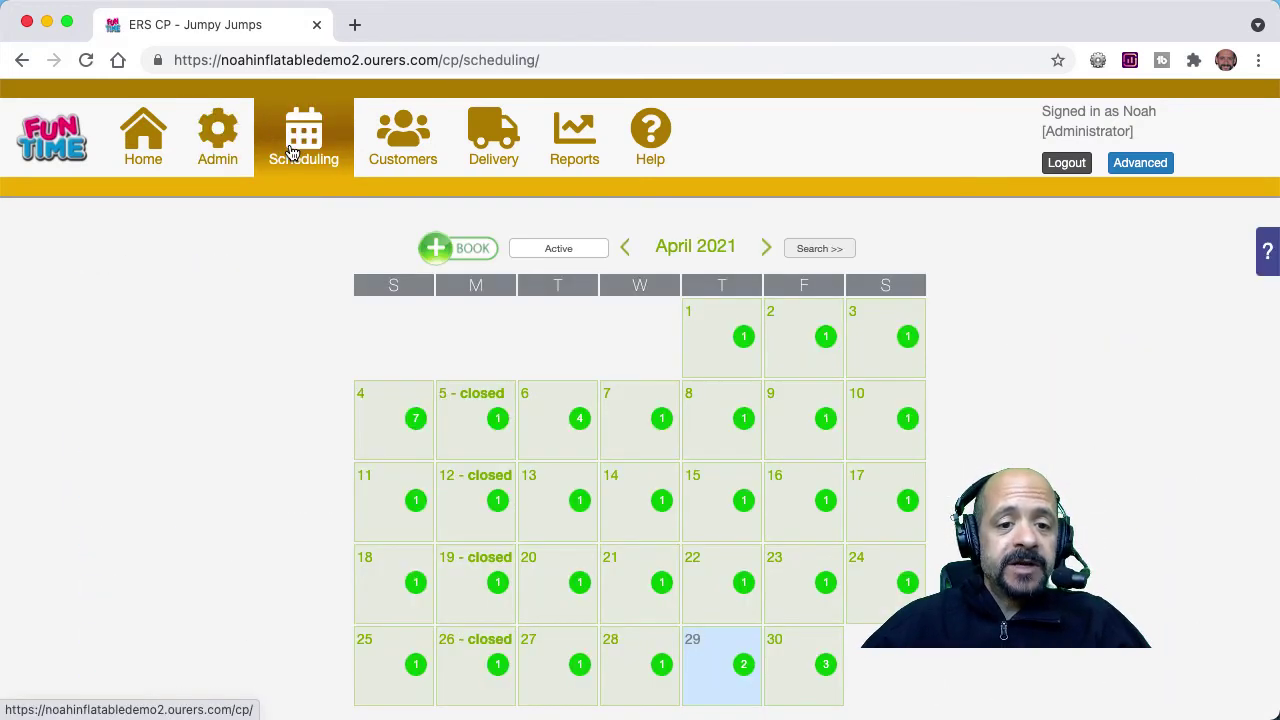
click(470, 252)
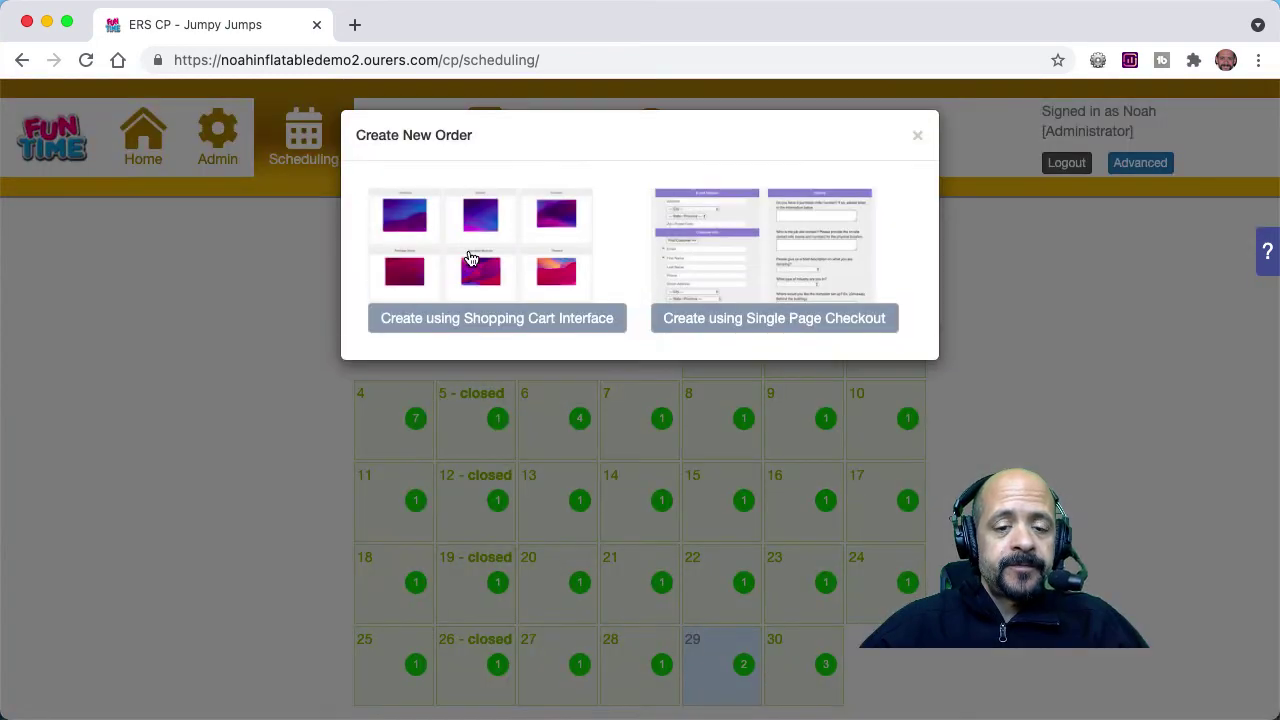
click(470, 258)
click(286, 421)
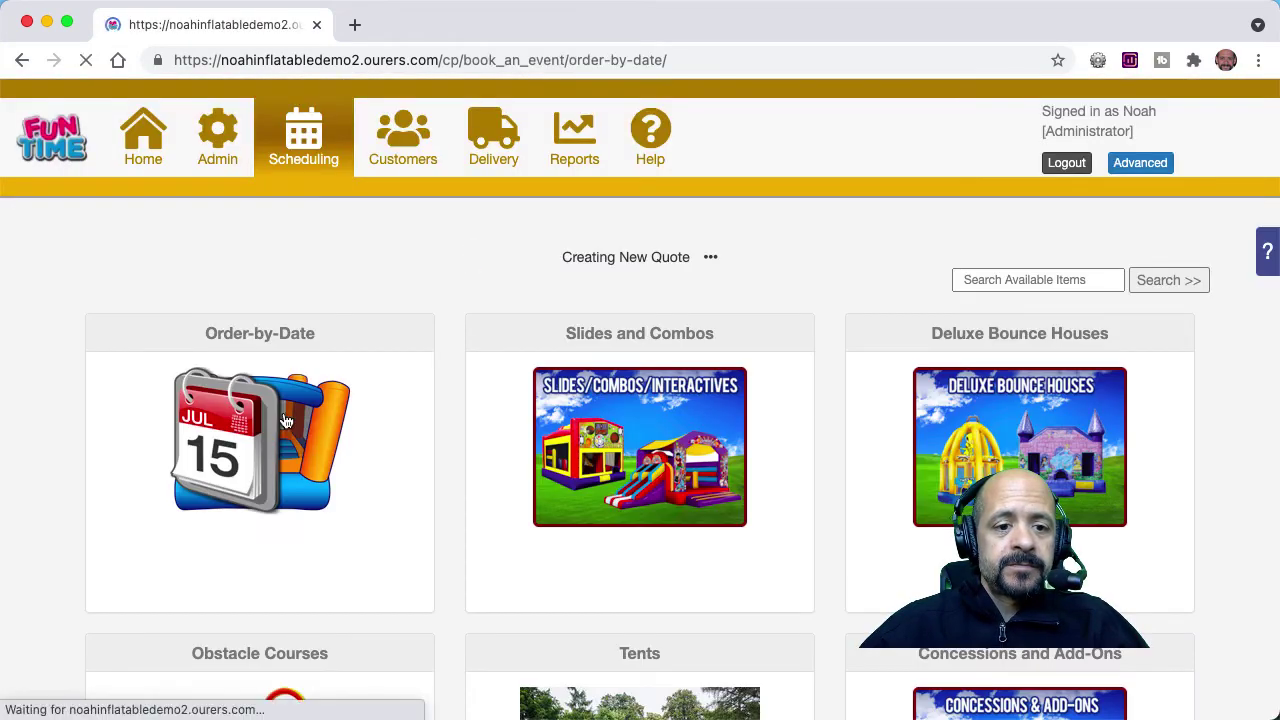
click(716, 302)
click(535, 499)
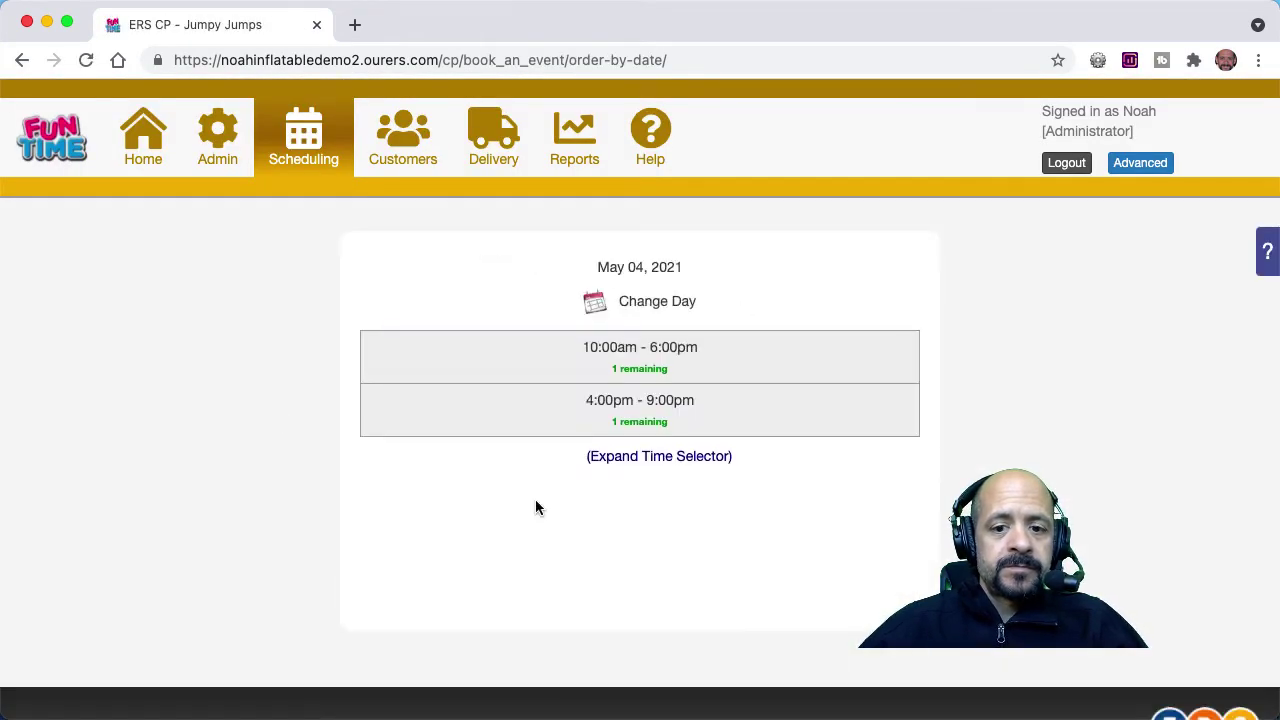
click(619, 365)
Add the 22ft Waterslide from the Slides and Combos category to the cart
scroll(614, 363, down, 3)
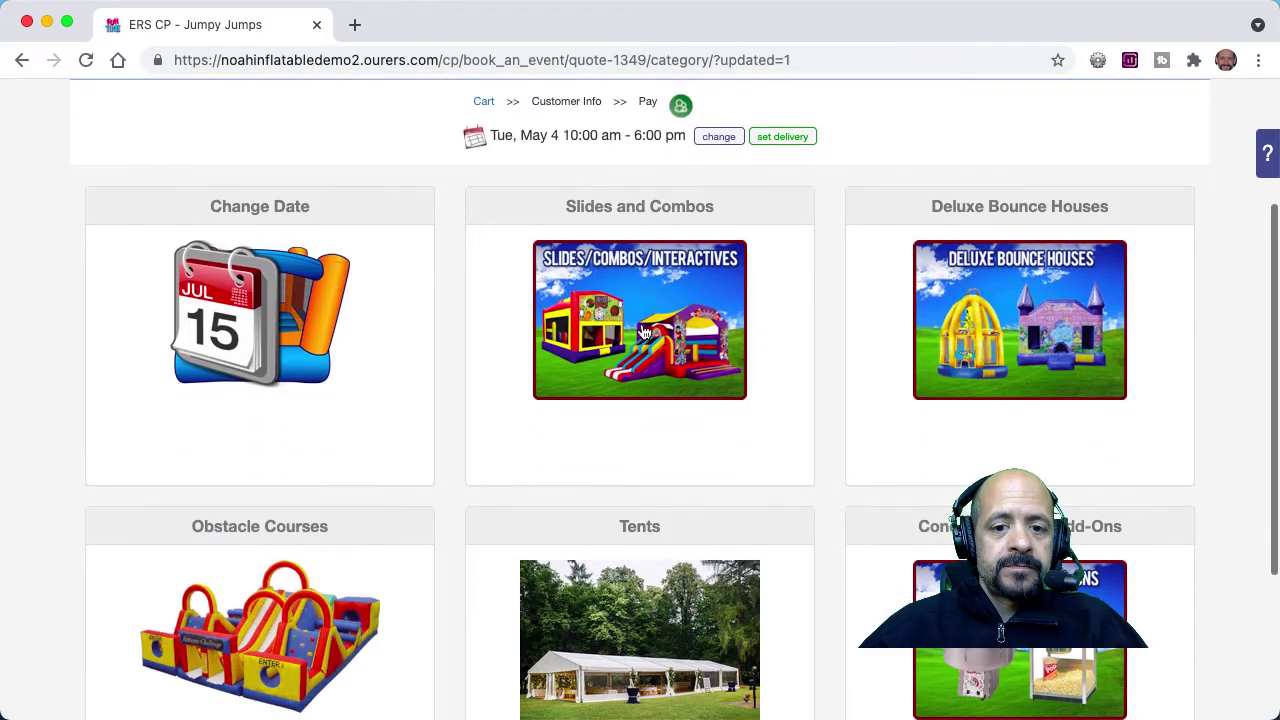
click(655, 317)
scroll(654, 314, down, 10)
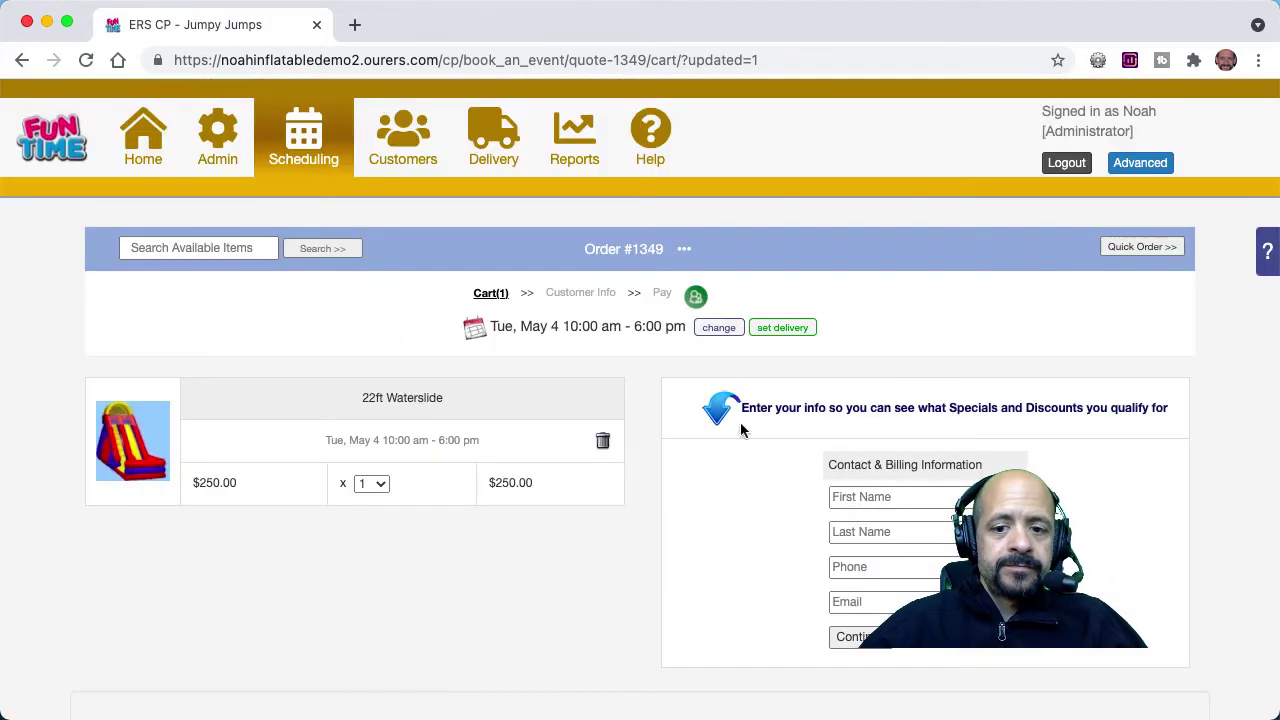
Fill in the customer's saved contact details on the cart page and proceed to checkout
click(862, 497)
click(870, 175)
click(850, 637)
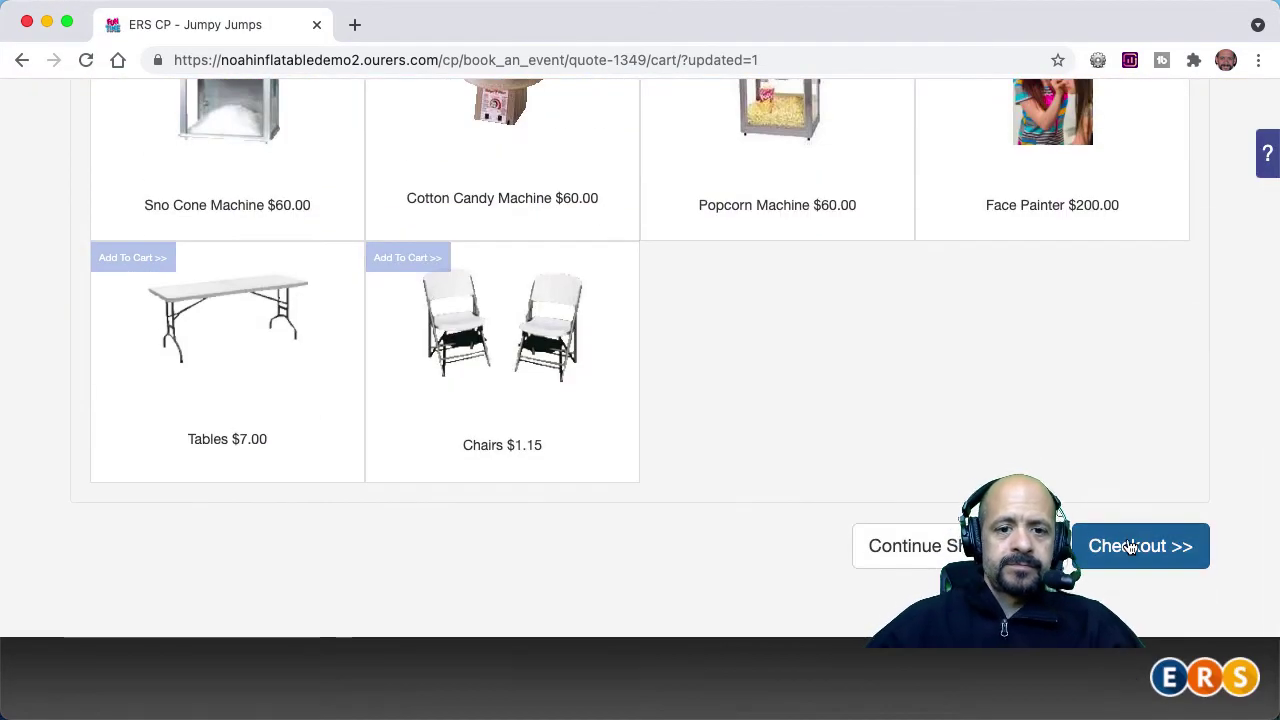
click(1130, 546)
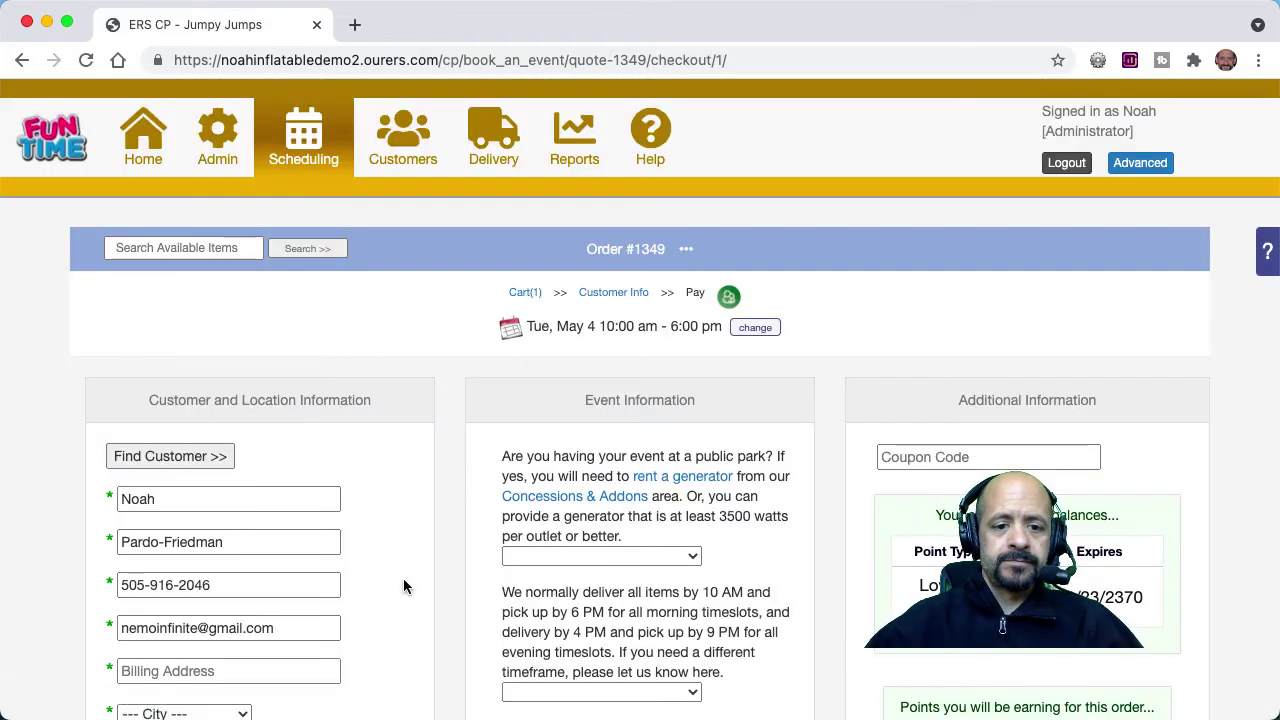
Examine the extra hose and custom delivery time choices and their prices in the checkout's event information
scroll(404, 587, down, 2)
scroll(404, 587, down, 5)
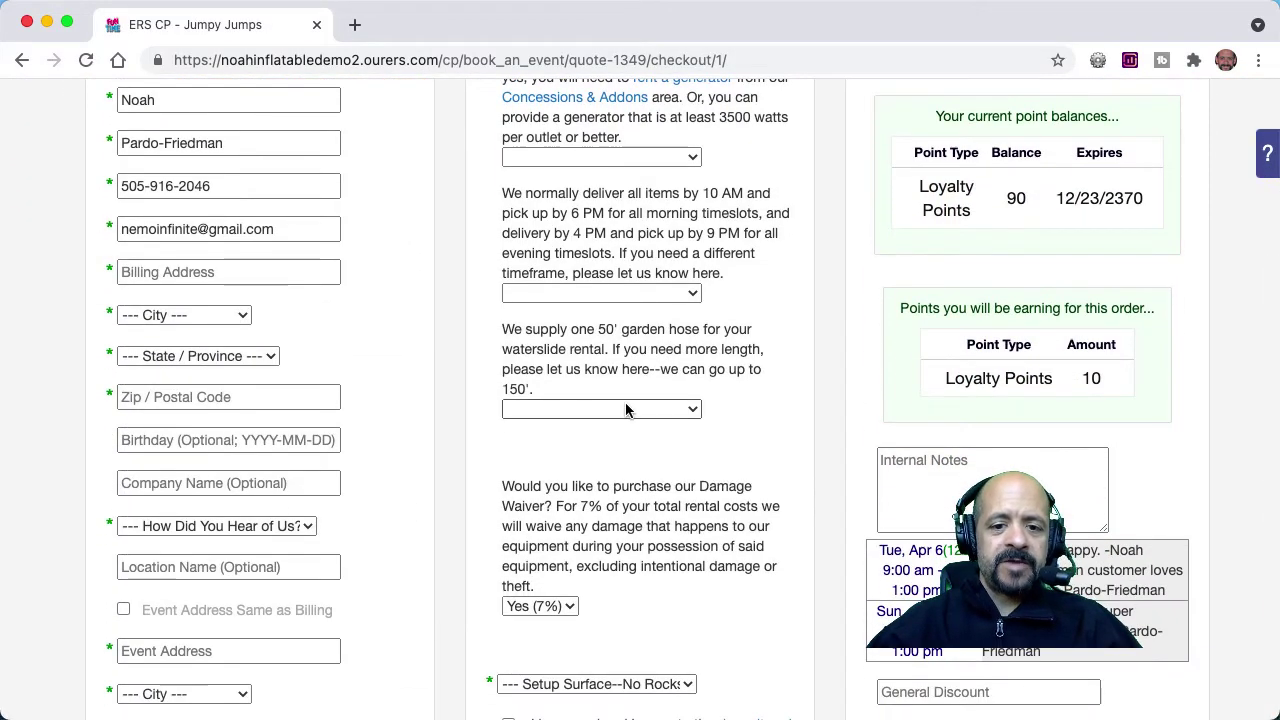
click(627, 410)
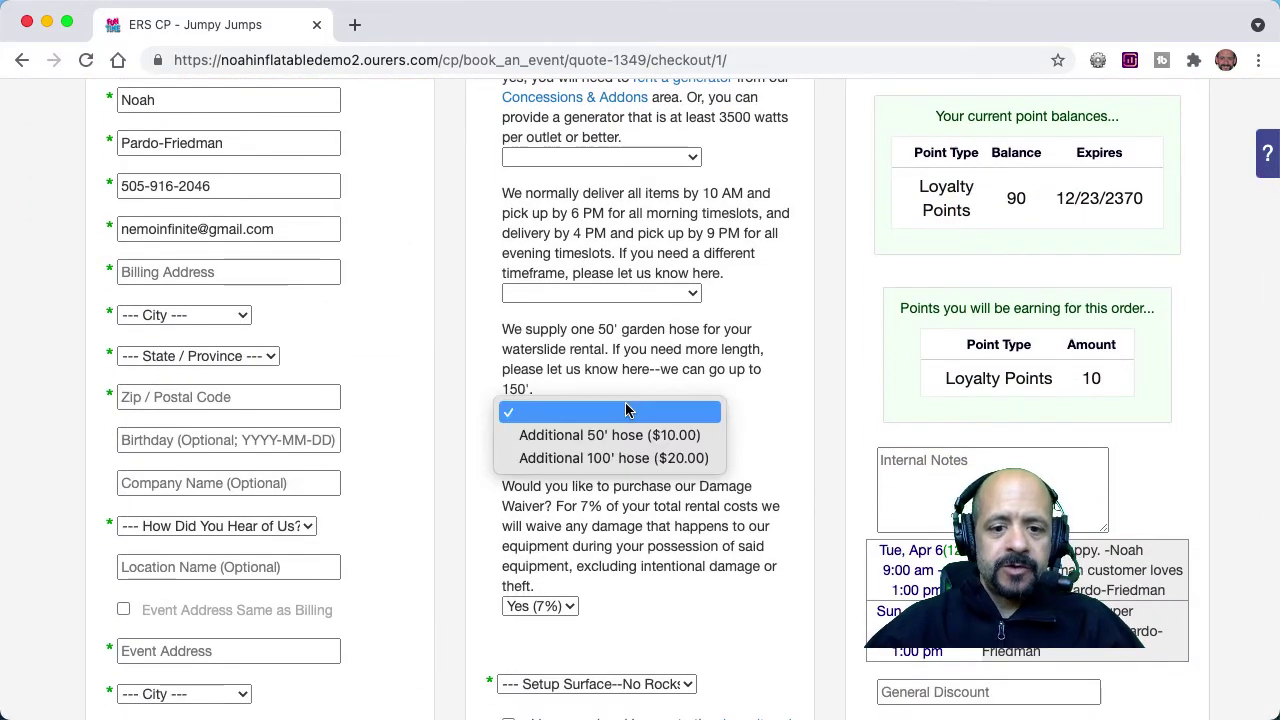
click(627, 410)
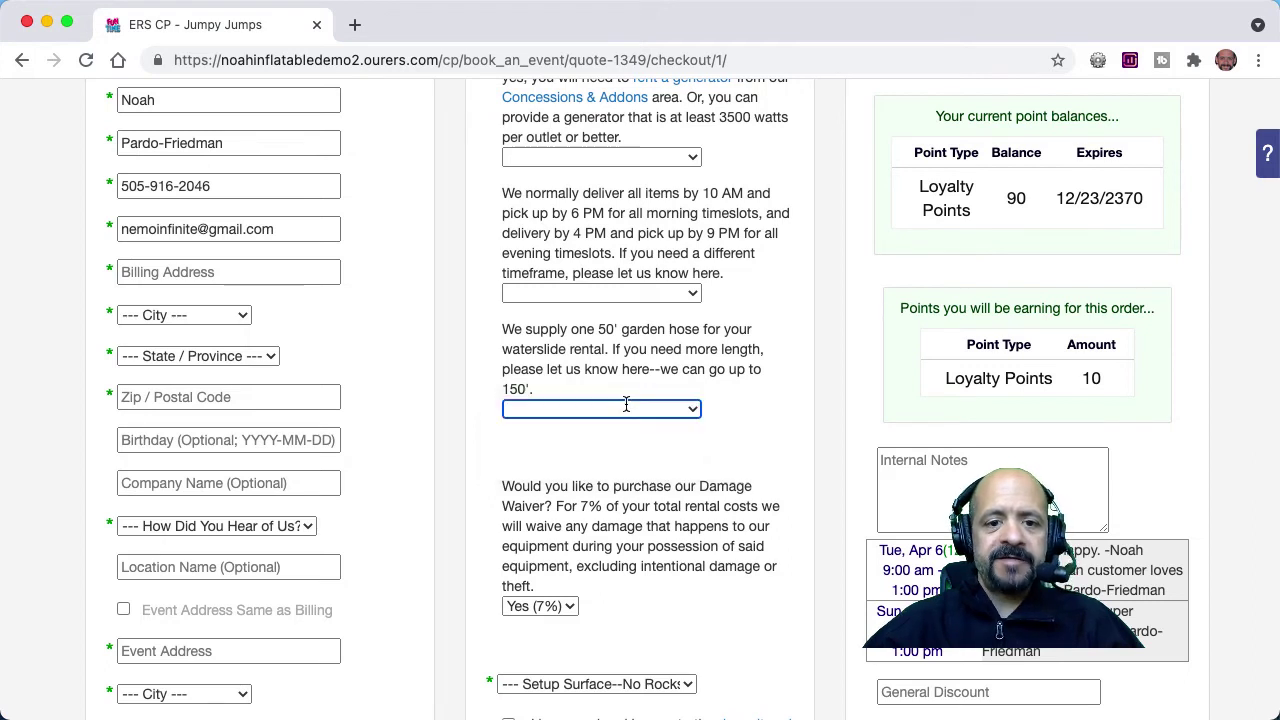
click(655, 295)
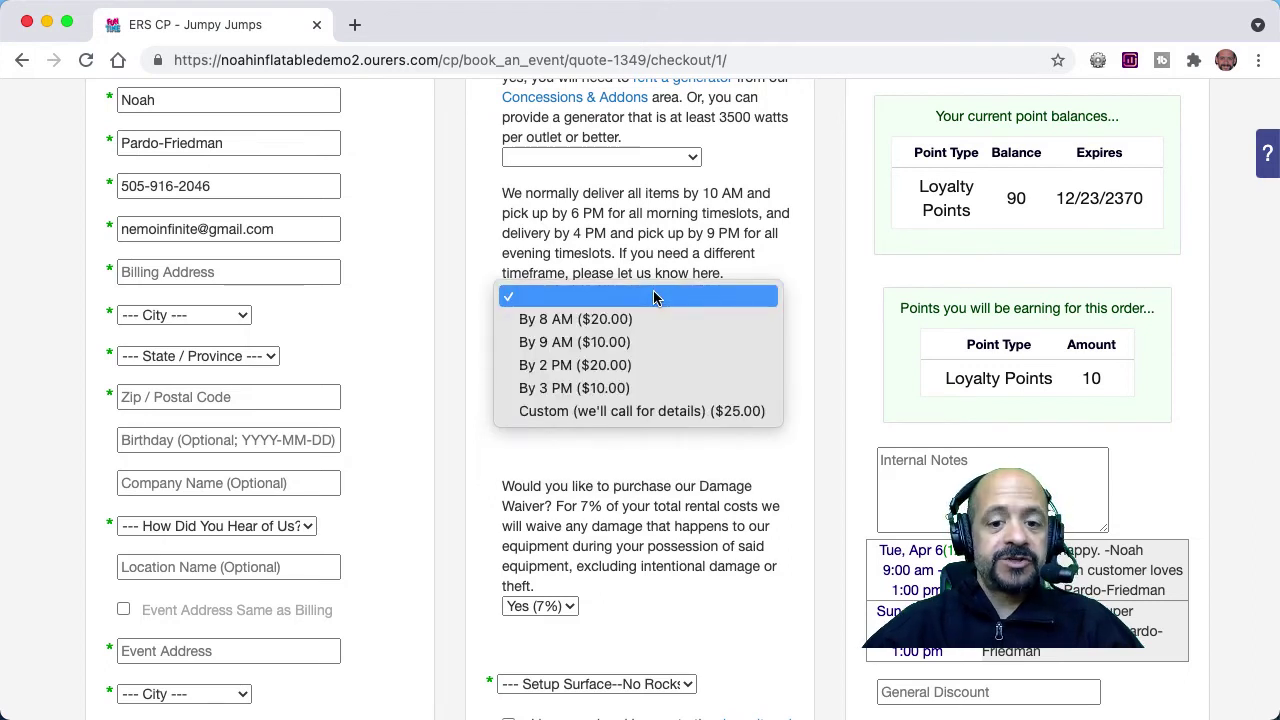
click(655, 295)
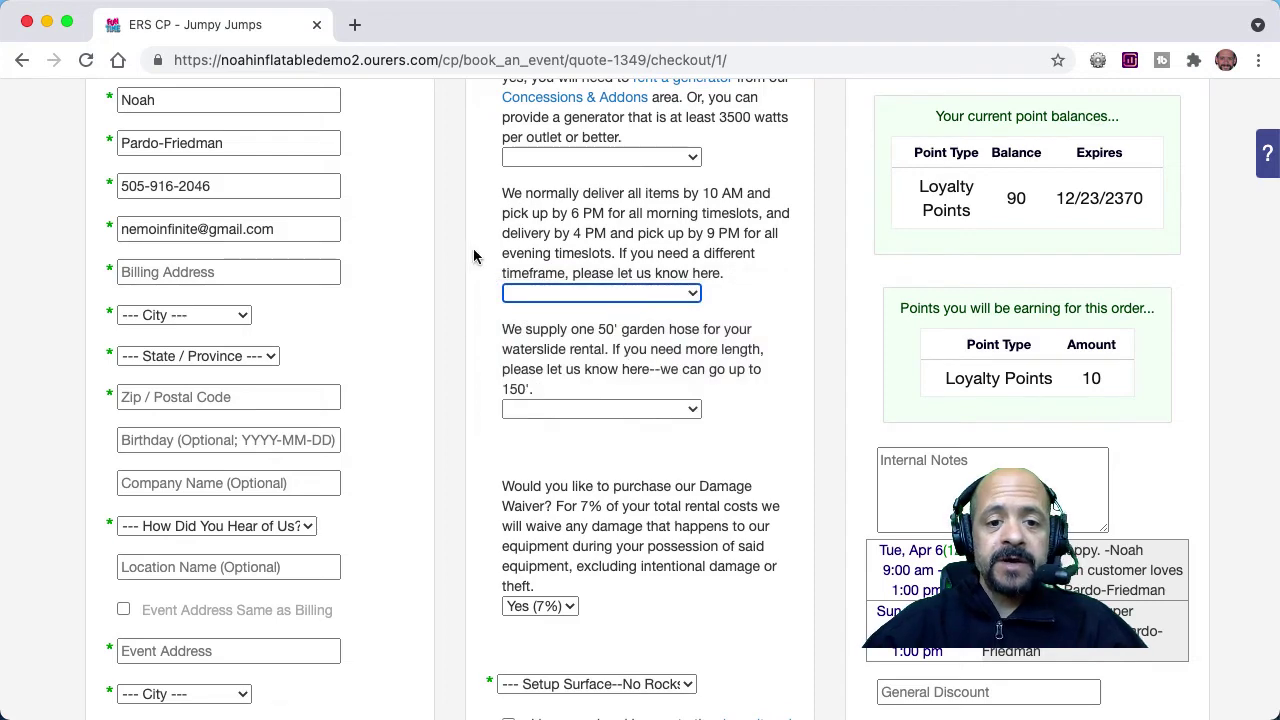
Remove the 22ft Waterslide from the order's cart and return to the Slides and Combos category
scroll(477, 251, up, 5)
click(526, 293)
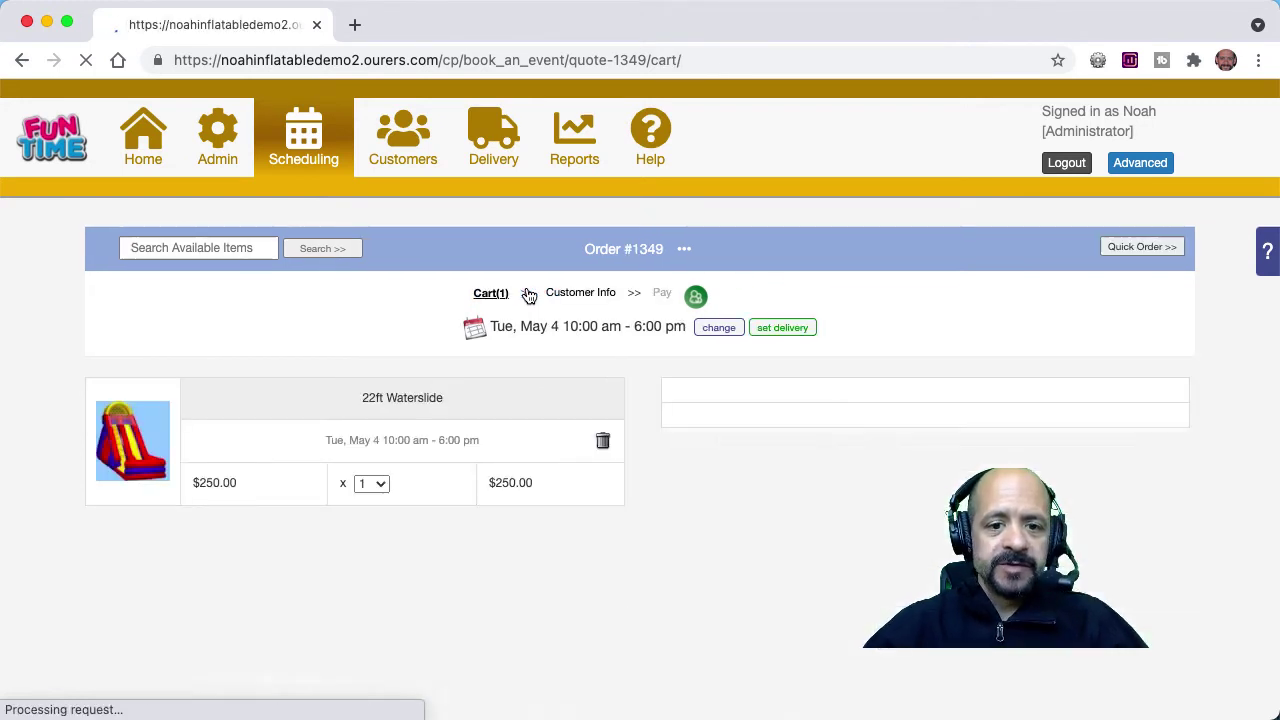
click(606, 444)
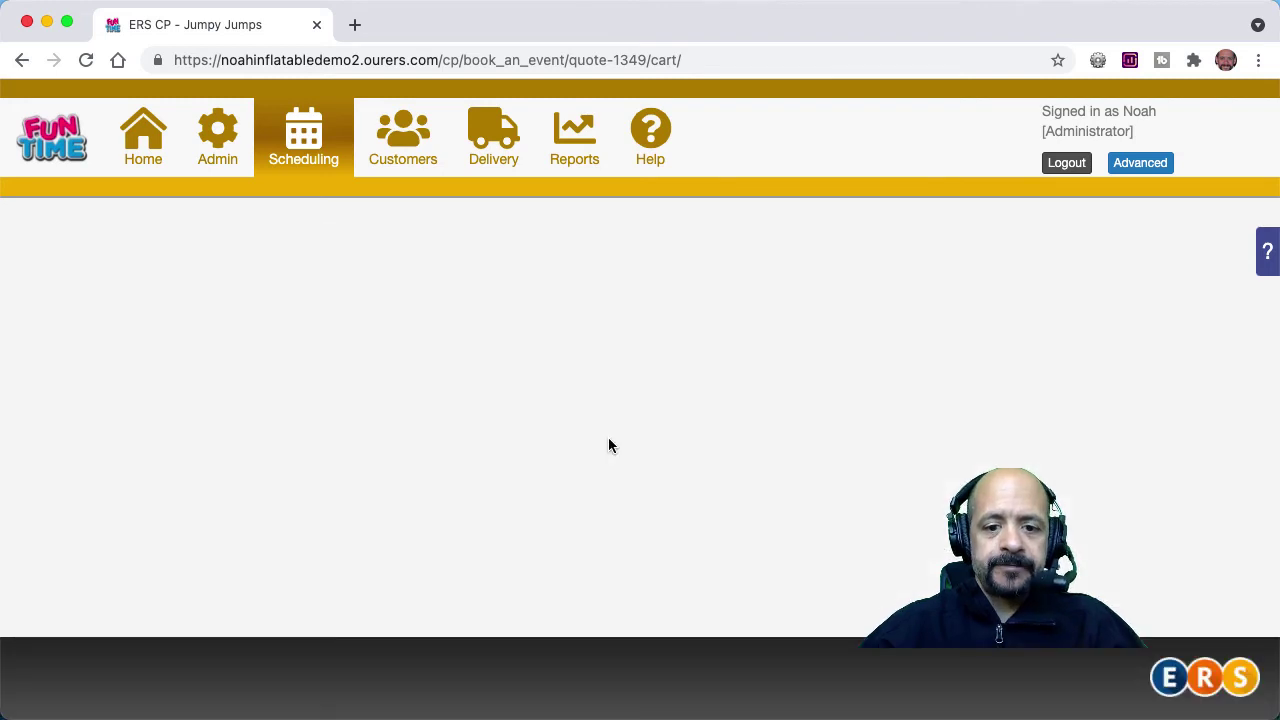
click(940, 487)
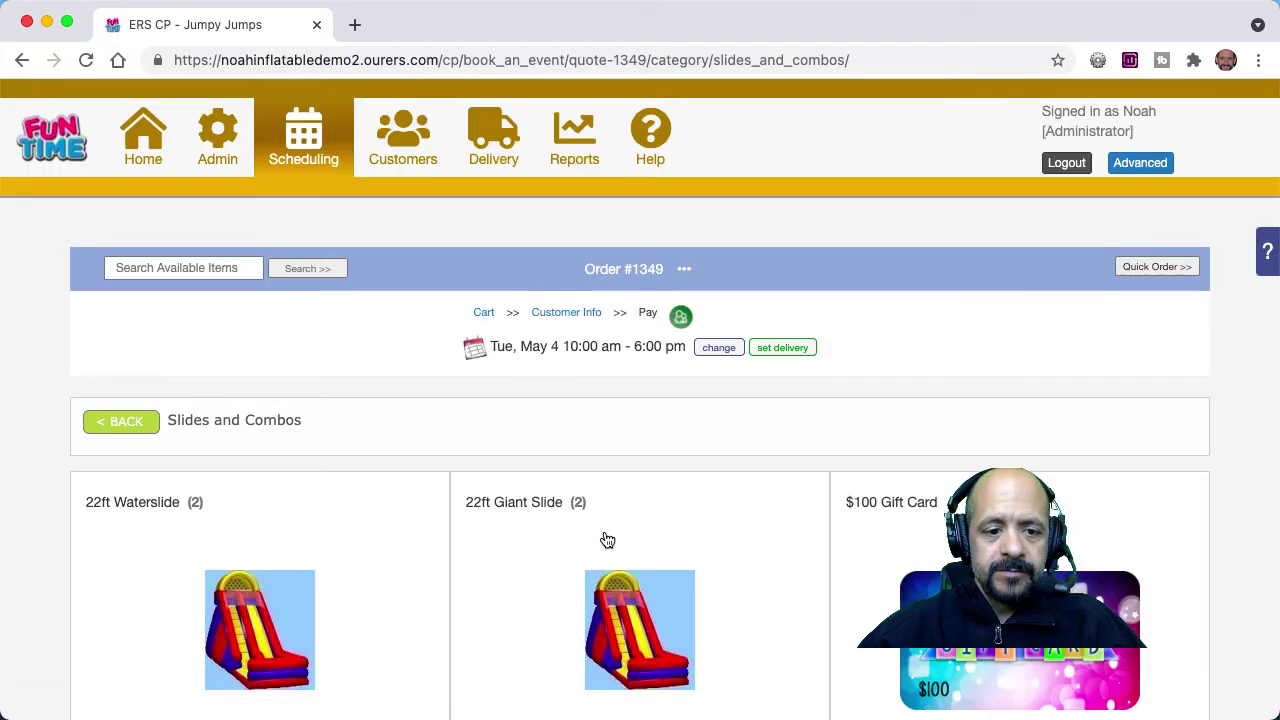
Add the 22ft Giant Slide to the order's cart and proceed to the customer information page
scroll(600, 537, down, 3)
click(536, 530)
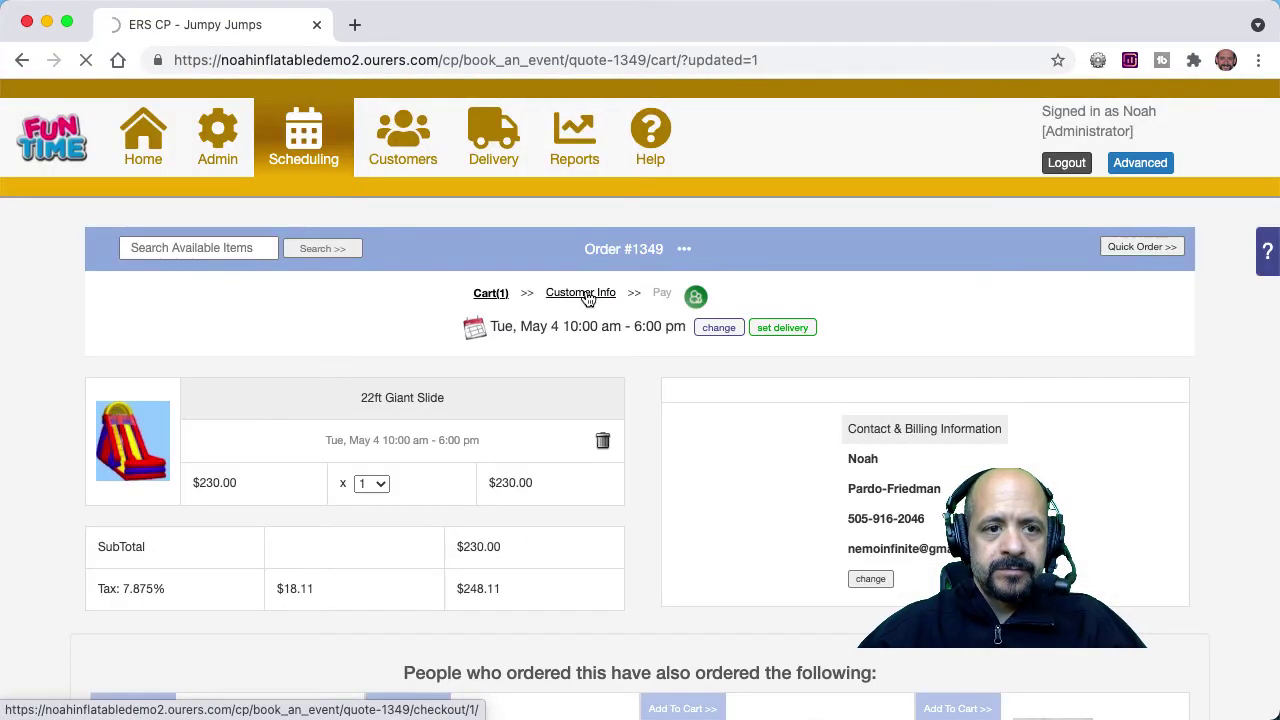
click(580, 293)
Examine the event information questions offered for the 22ft Giant Slide and the custom delivery time choices
scroll(588, 300, down, 3)
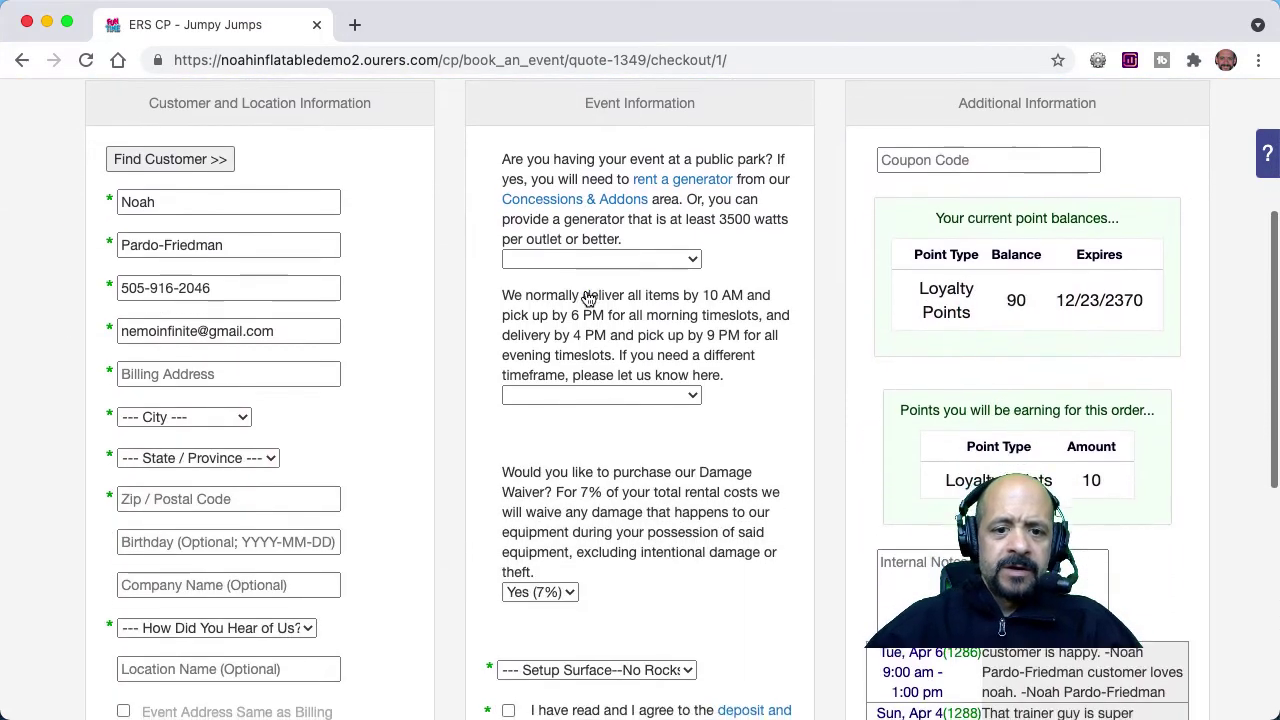
scroll(588, 300, down, 2)
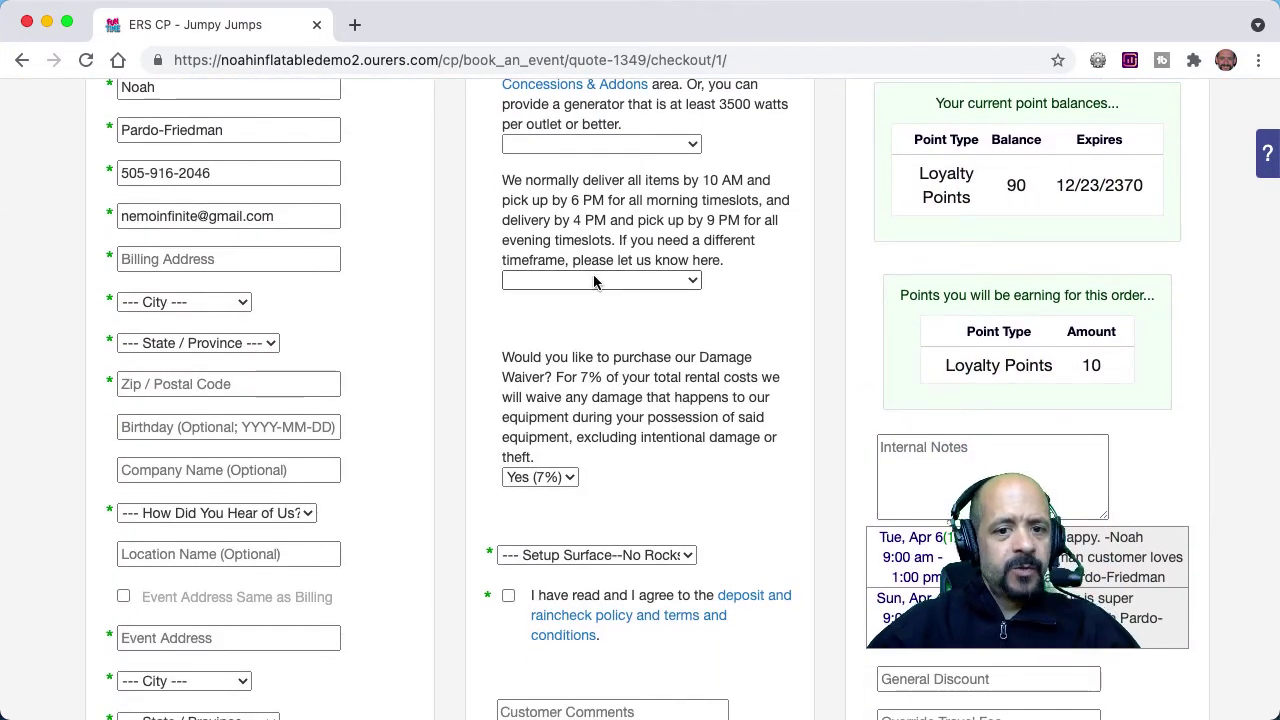
click(594, 281)
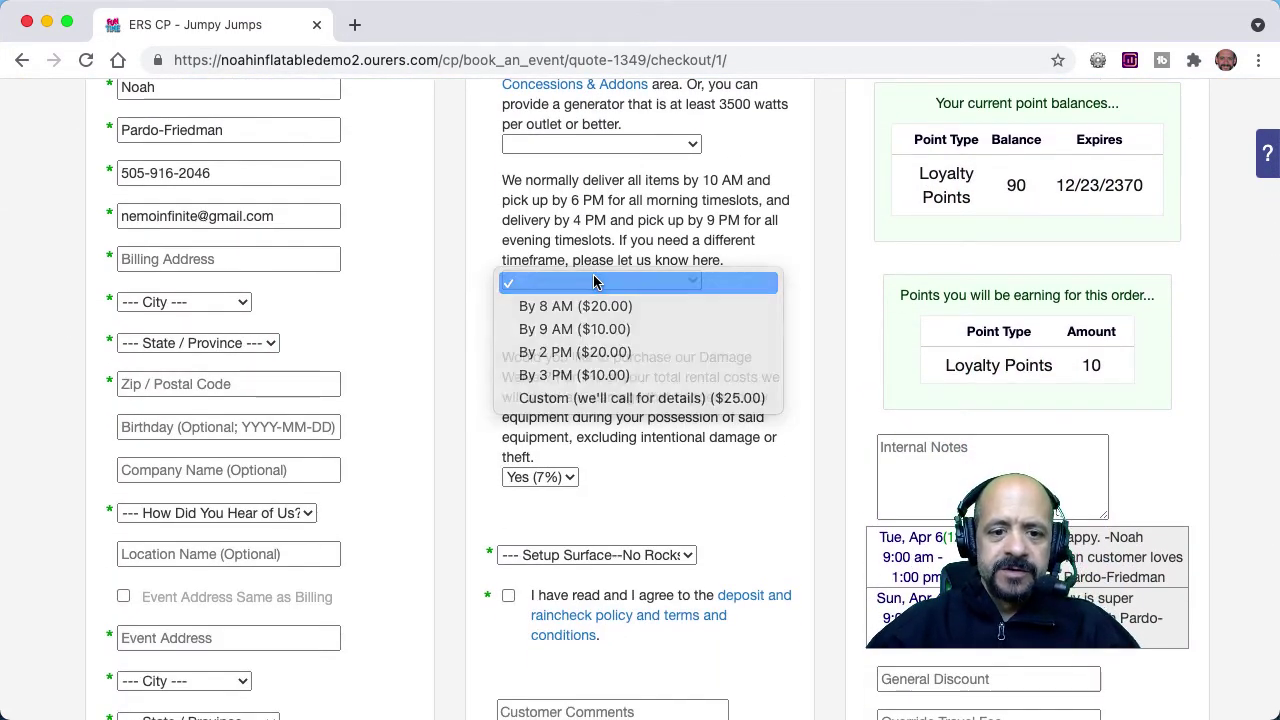
click(594, 283)
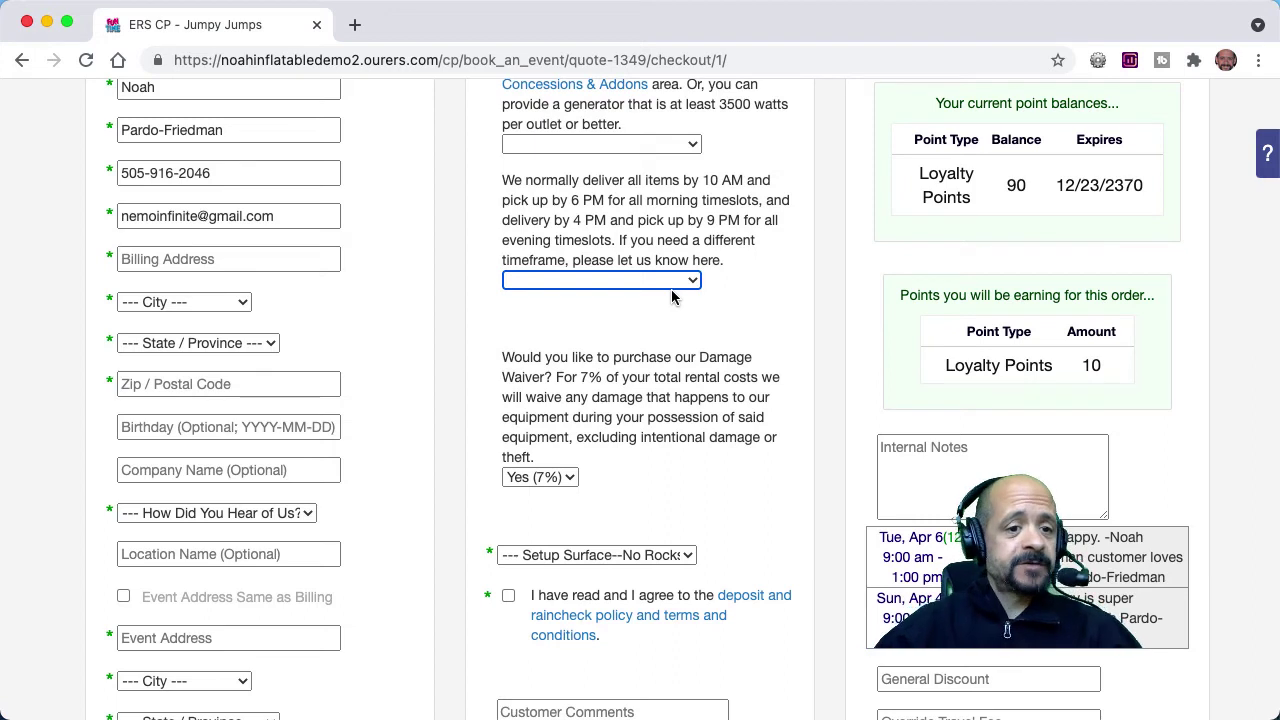
Fill in the saved billing address, choose Facebook as the referral source, and use the billing address as the event address
click(240, 258)
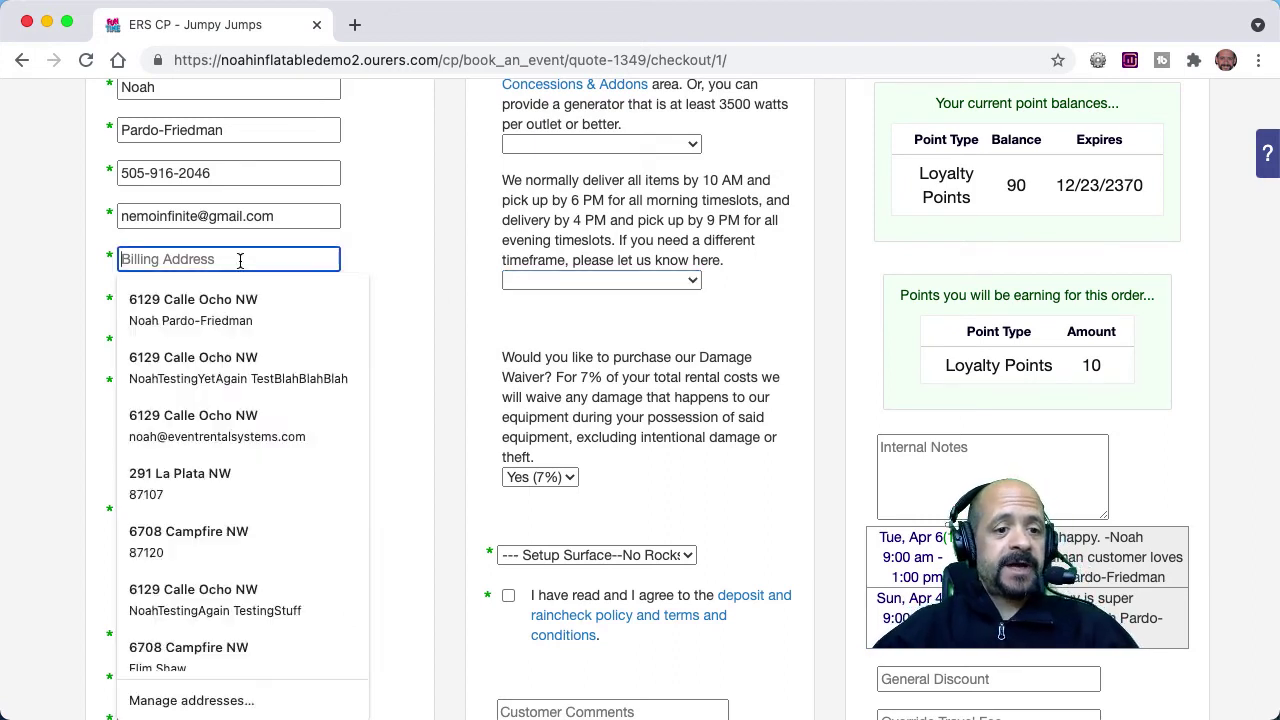
click(300, 308)
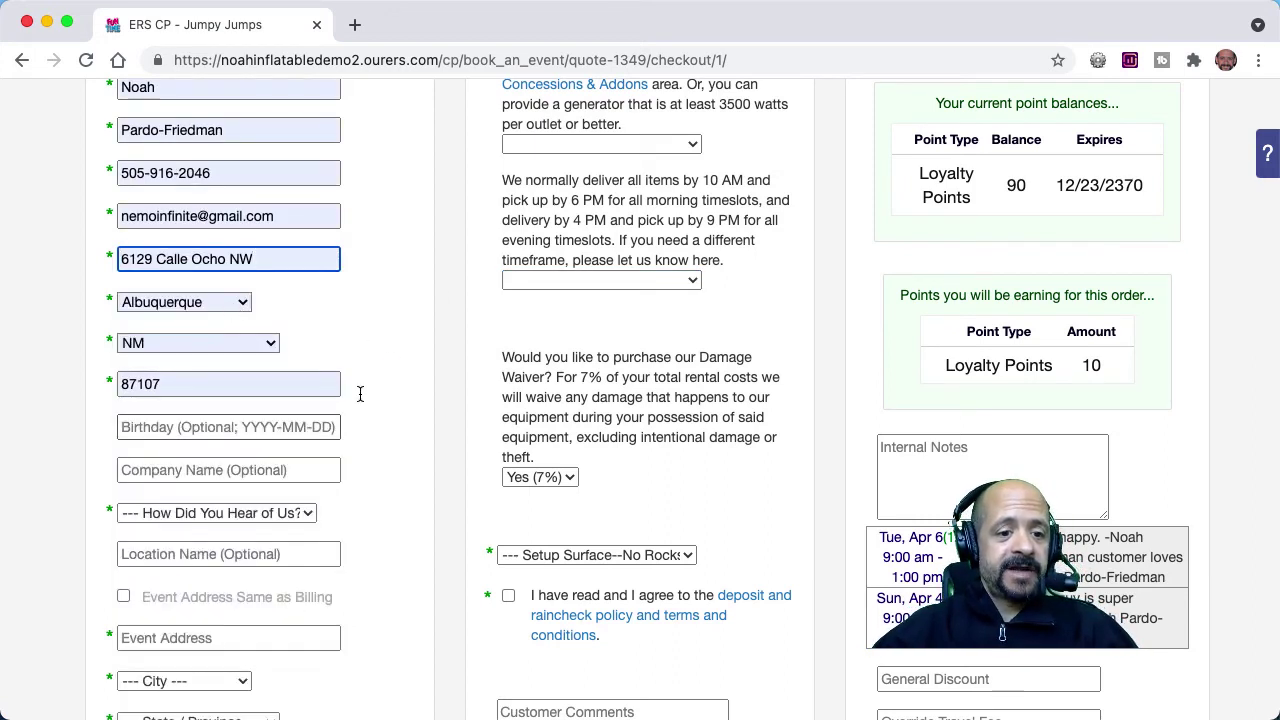
click(207, 514)
click(163, 534)
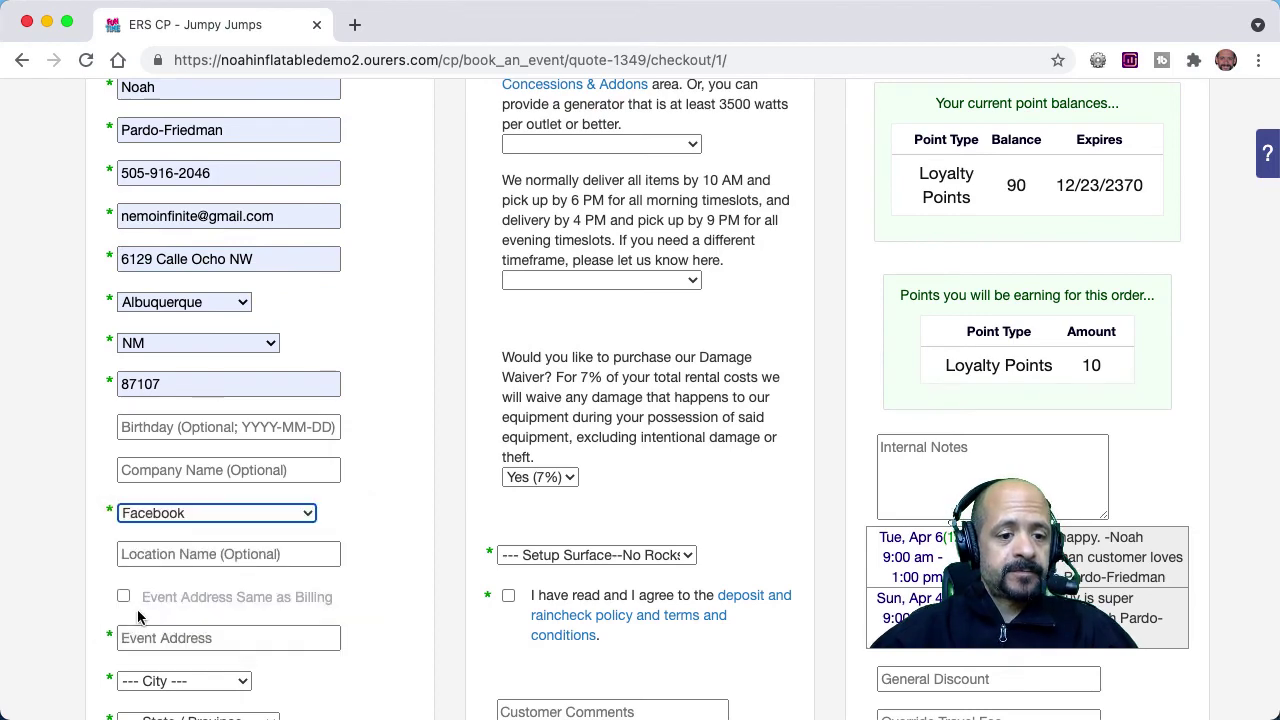
click(124, 596)
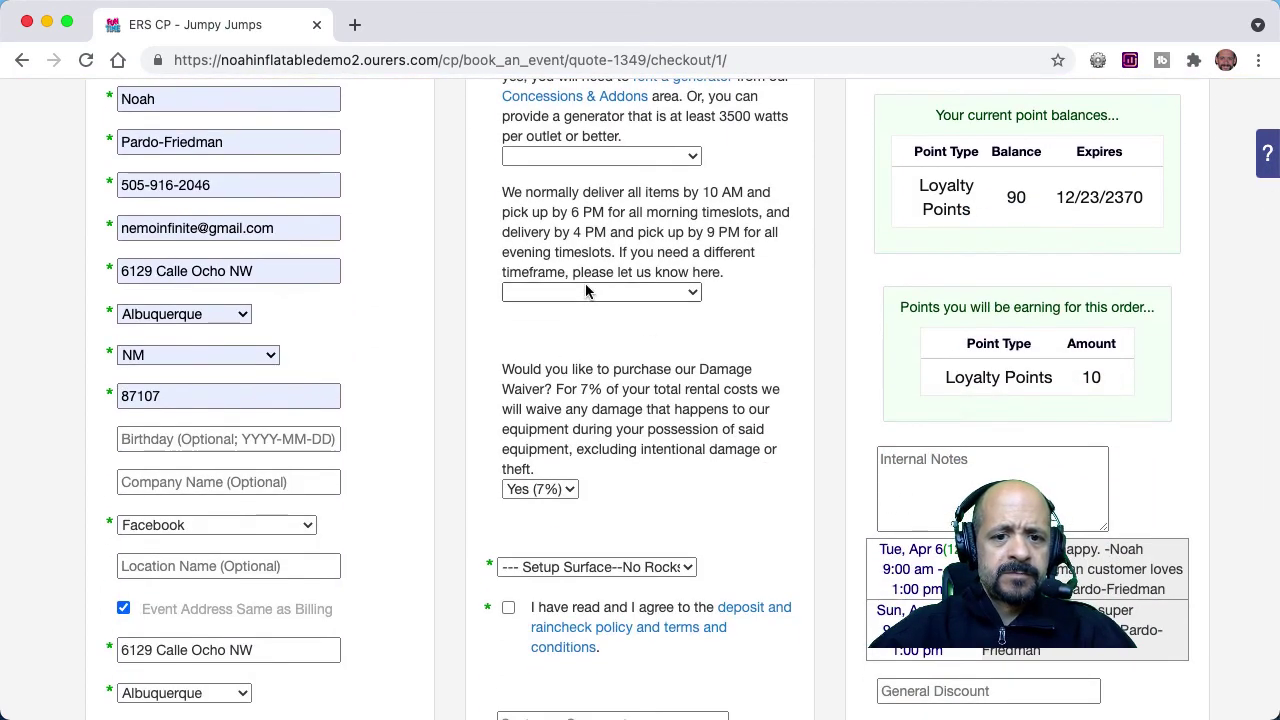
Complete the event information with By 8 AM delivery, a Concrete/Asphalt setup surface and the policy agreement accepted, and continue to payment
click(588, 291)
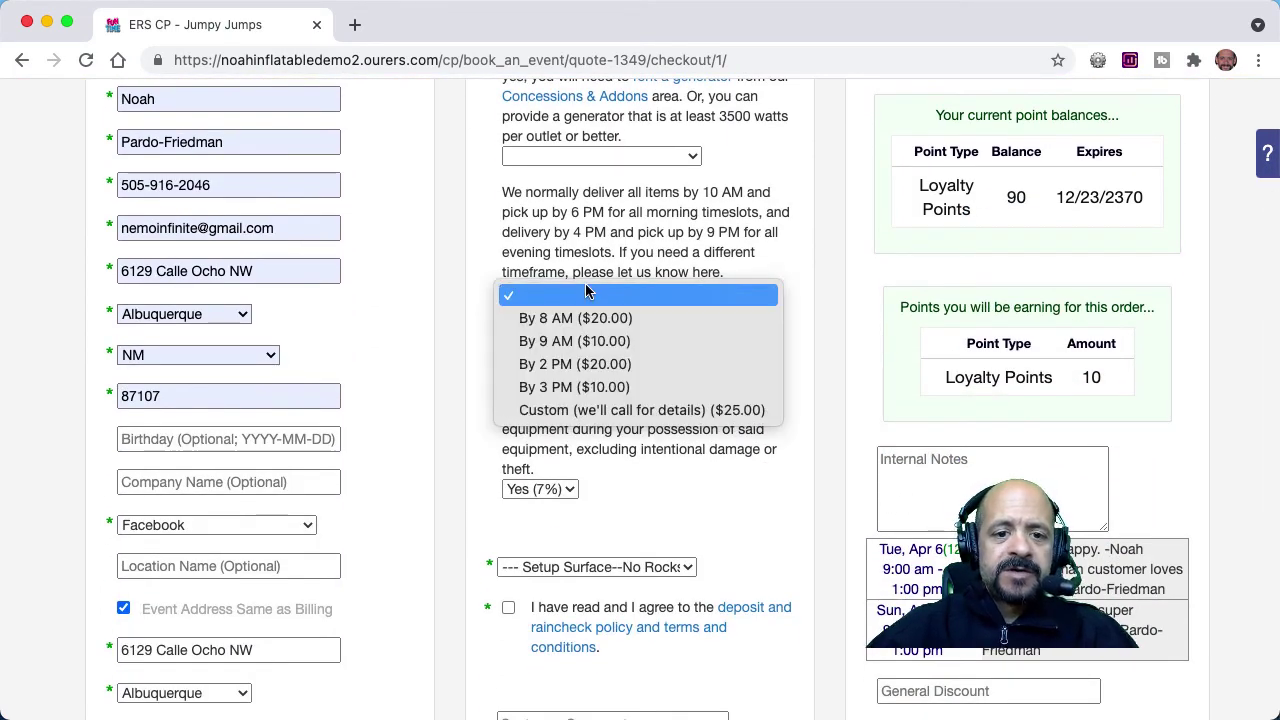
click(588, 318)
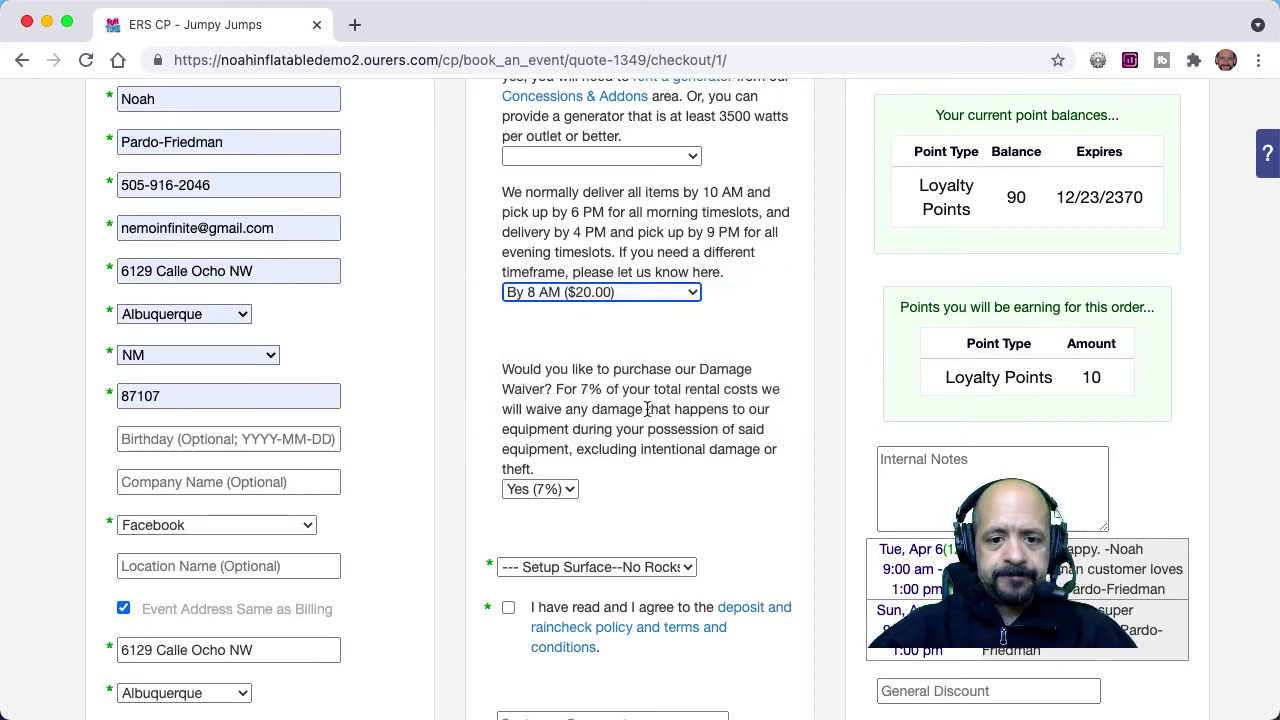
scroll(648, 408, down, 3)
click(598, 397)
click(646, 468)
click(508, 437)
scroll(745, 303, down, 5)
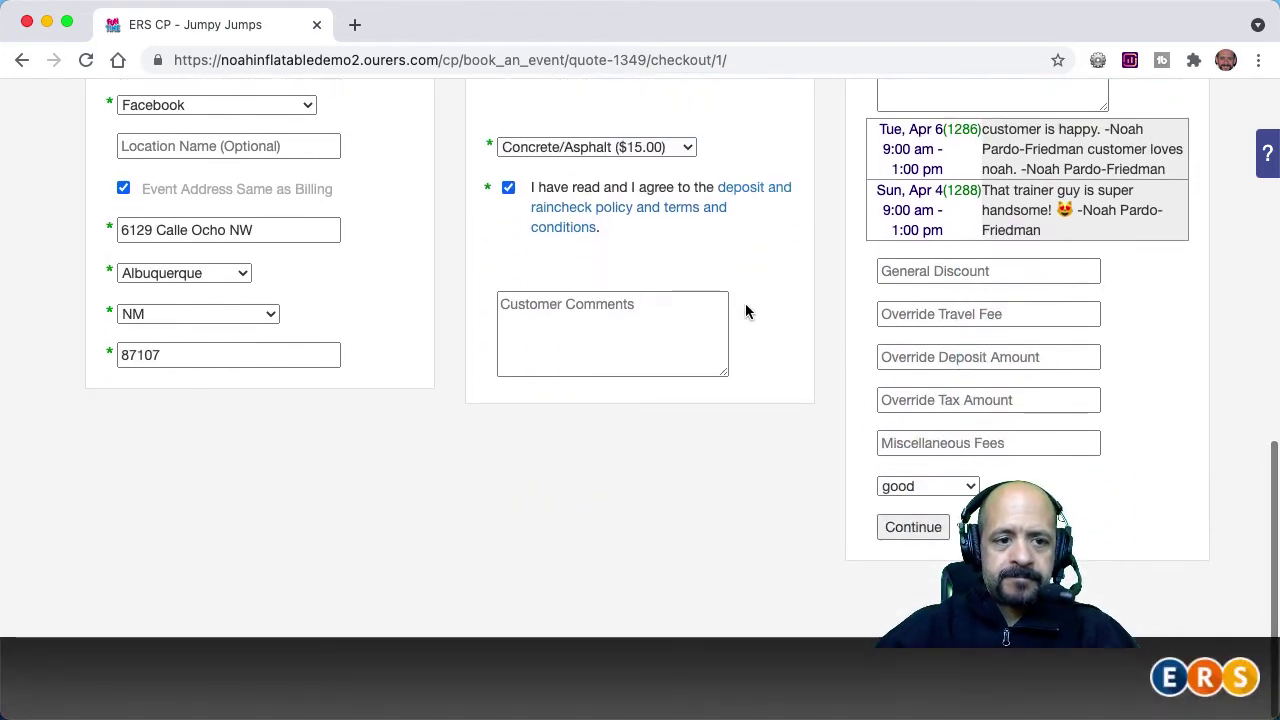
click(912, 527)
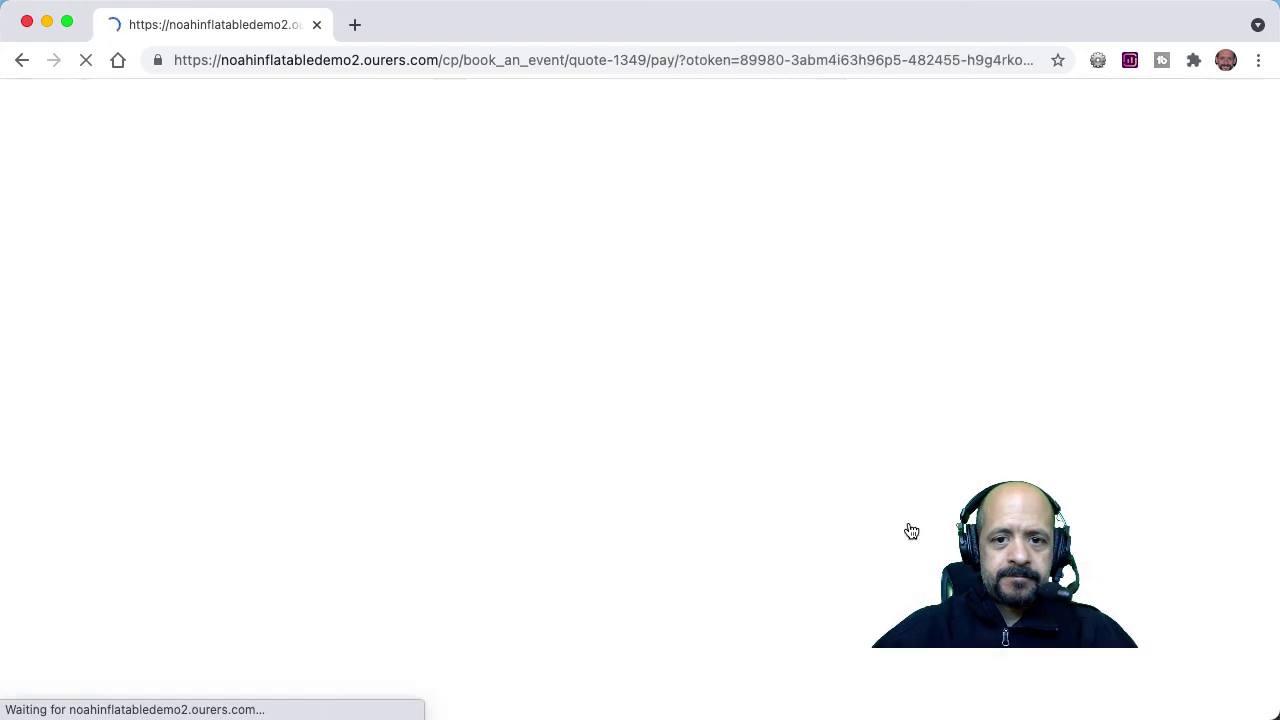
Pay the order's full amount with the card on file and submit it without a receipt
scroll(910, 530, down, 4)
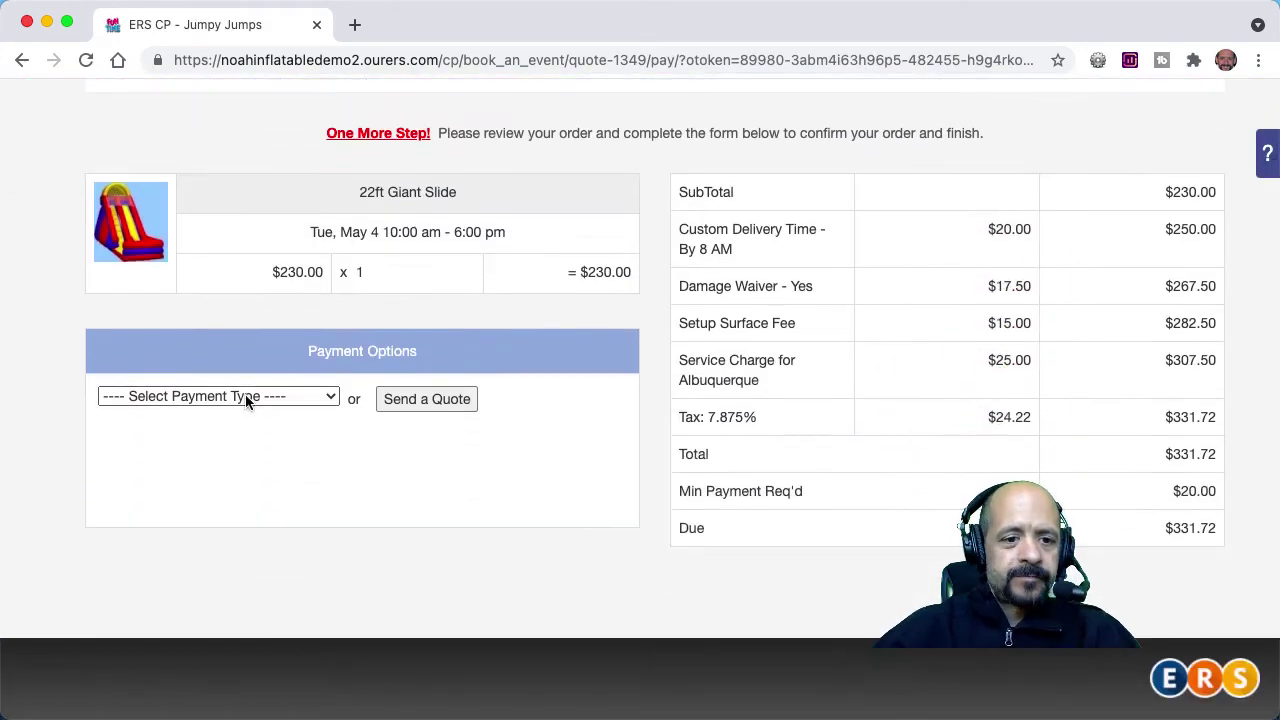
click(247, 397)
click(229, 441)
click(104, 451)
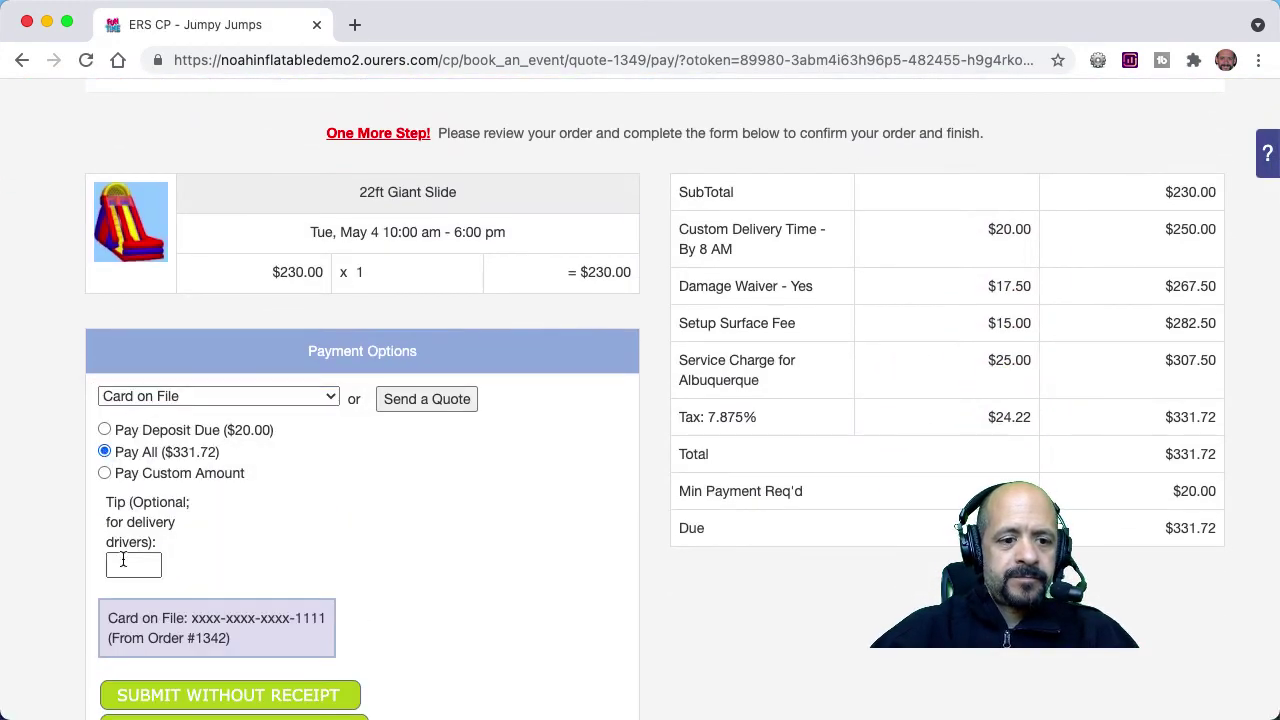
scroll(123, 565, down, 3)
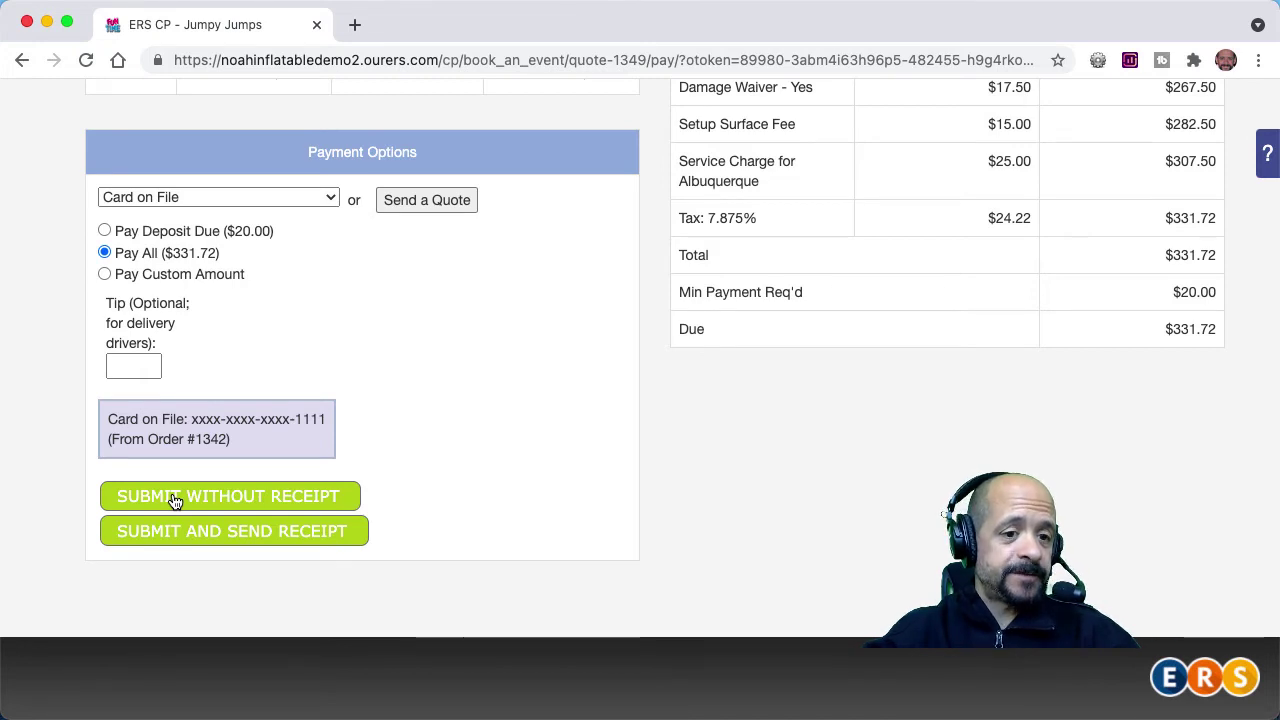
click(174, 497)
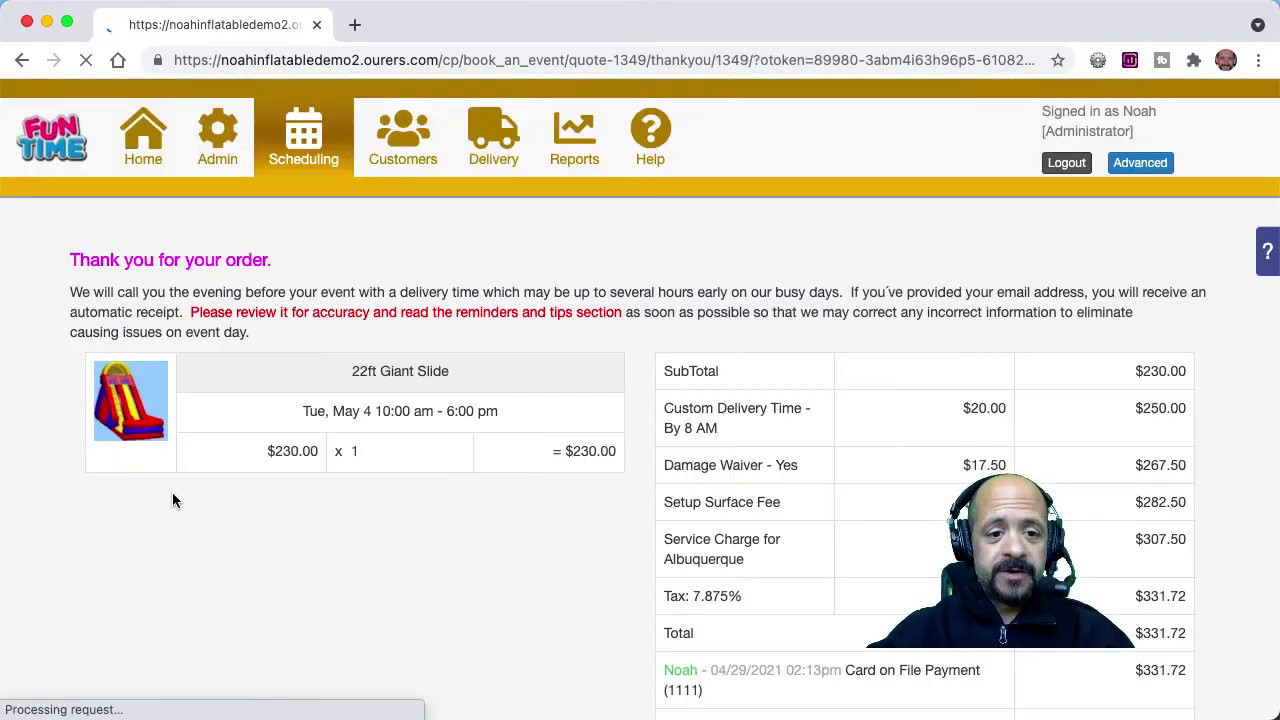
Open the payment page of the May 4 Giant Slide order from the scheduling calendar
click(300, 158)
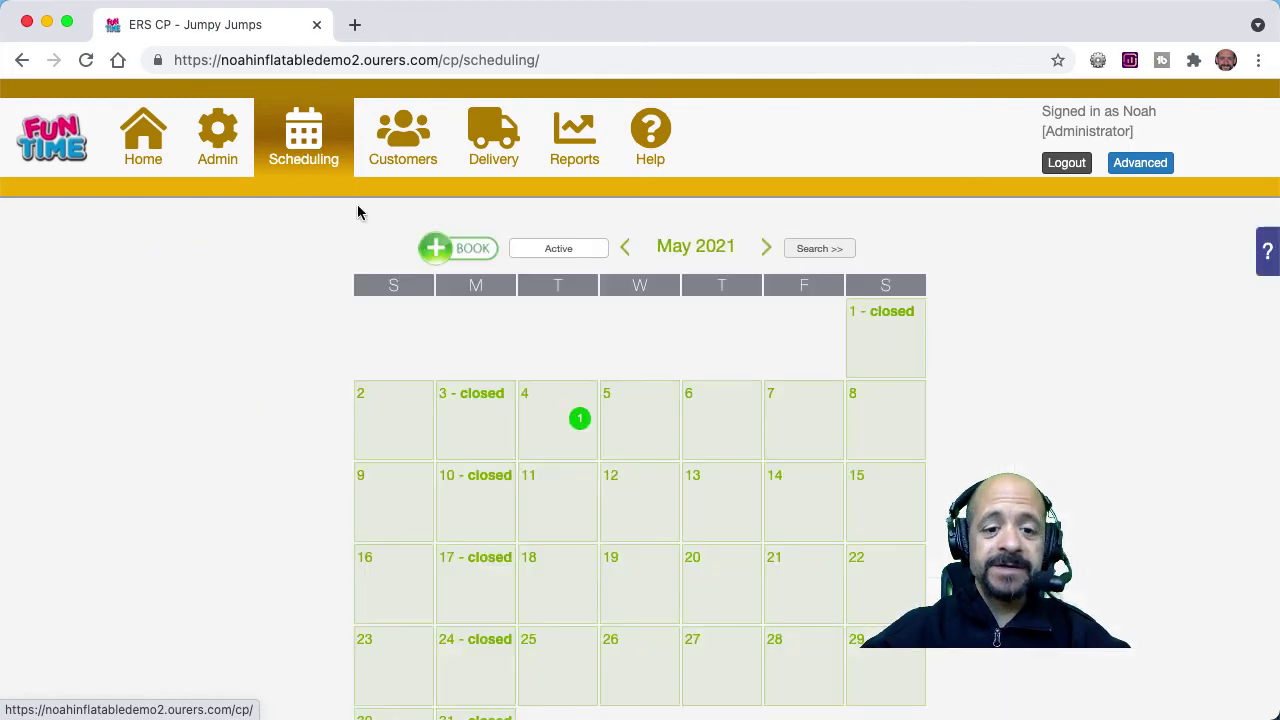
click(572, 420)
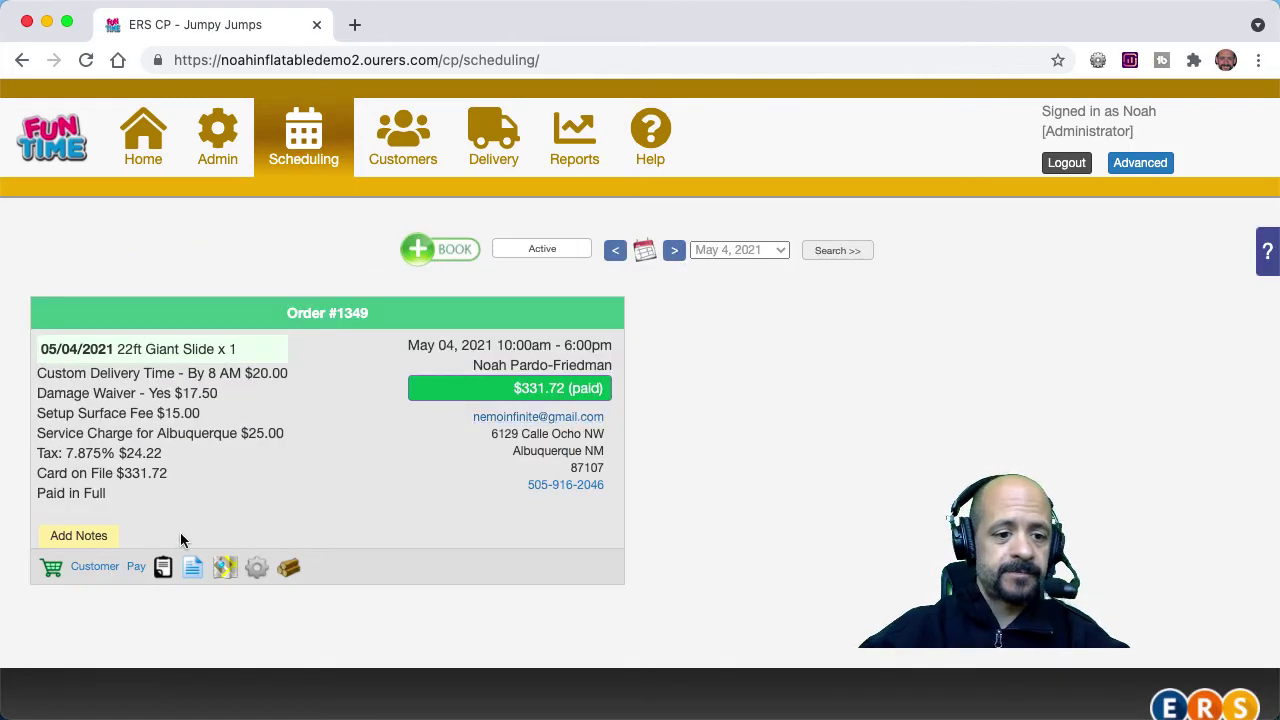
click(134, 566)
scroll(323, 667, down, 4)
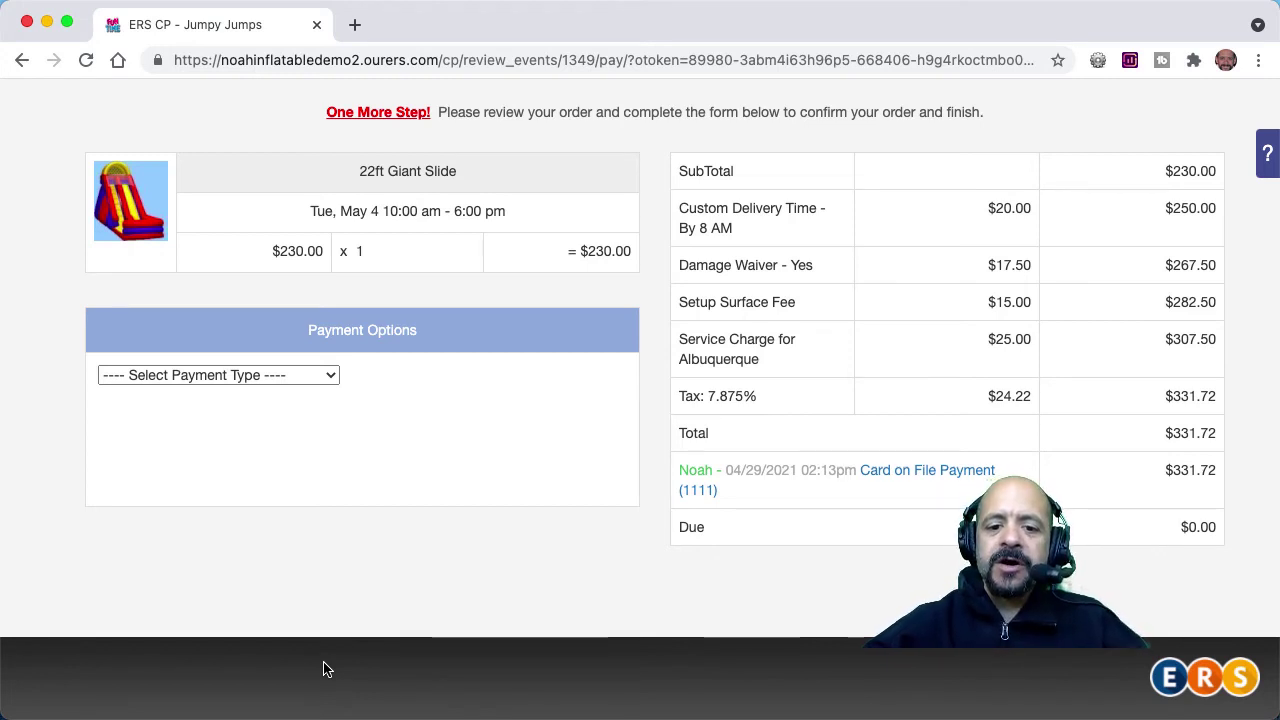
Void the card on file payment with the reason "Customer is handsome but wishy washy."
click(898, 476)
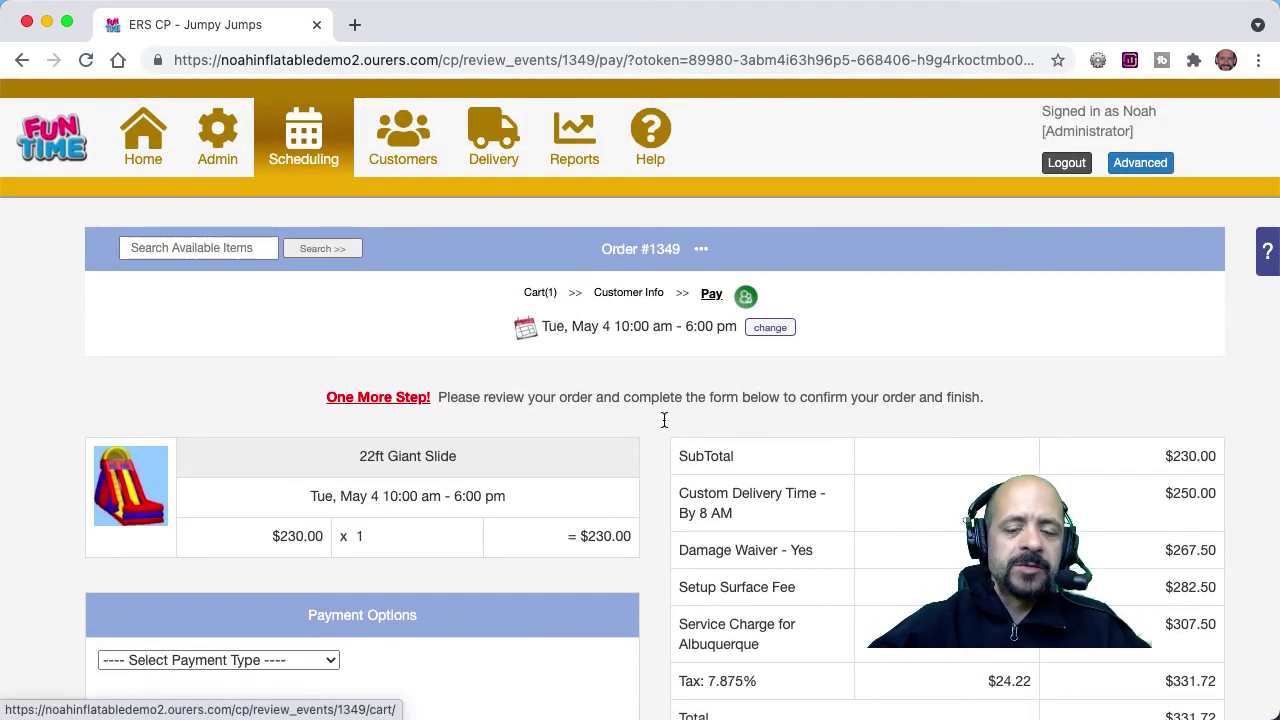
scroll(689, 450, down, 3)
click(898, 470)
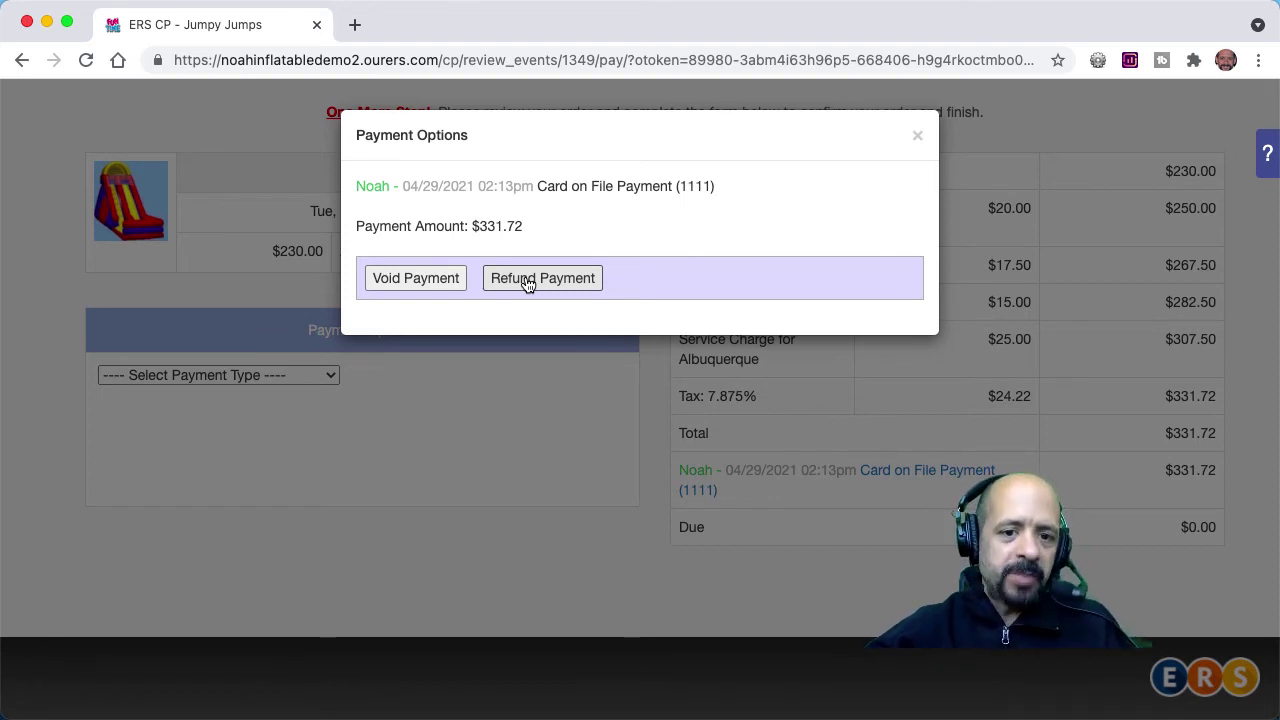
click(443, 287)
click(414, 328)
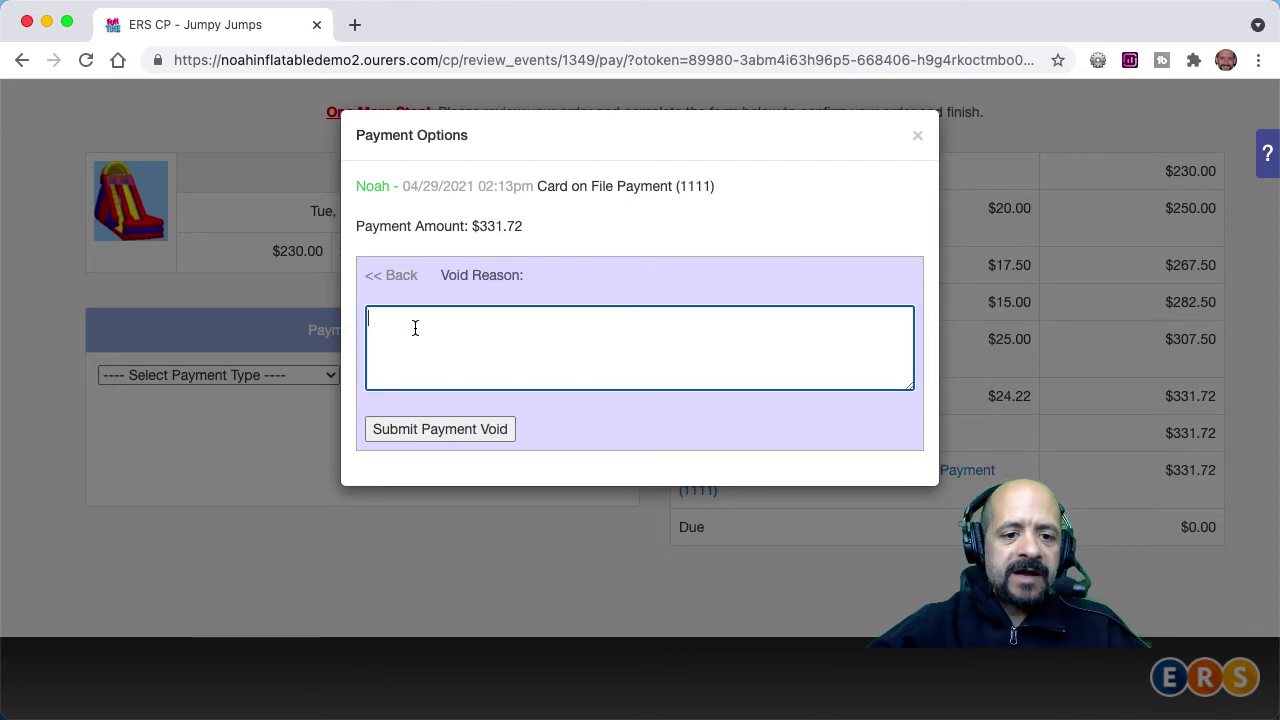
text(Customer is handsome but wishy washy.)
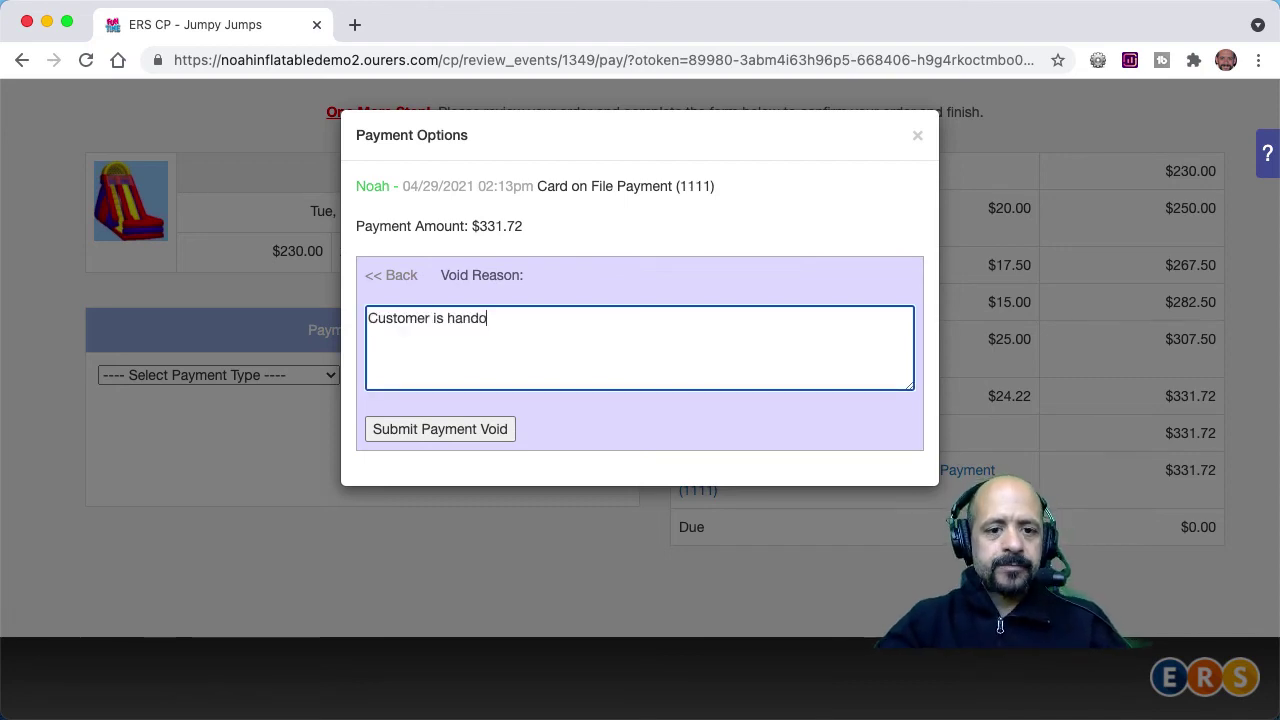
key(ctrl+super+space)
click(531, 412)
click(472, 426)
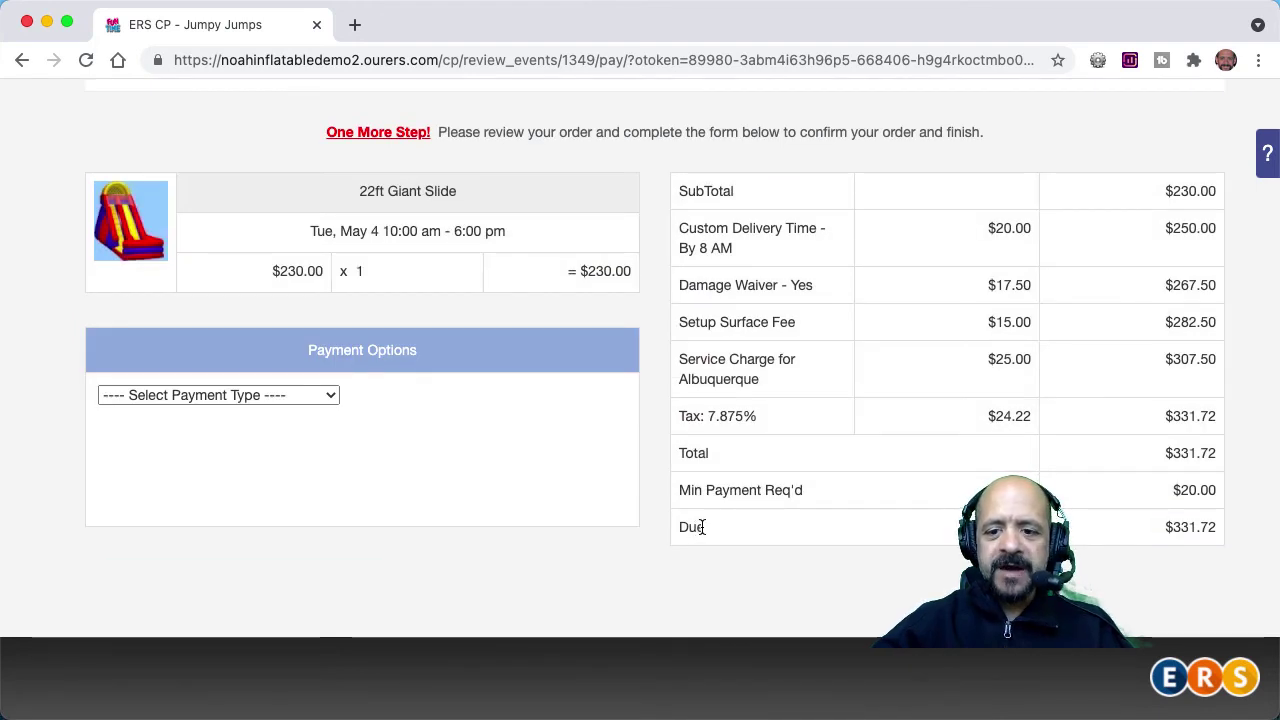
Record a custom $50 check payment with check number 196 and submit it without a receipt
click(291, 397)
click(201, 444)
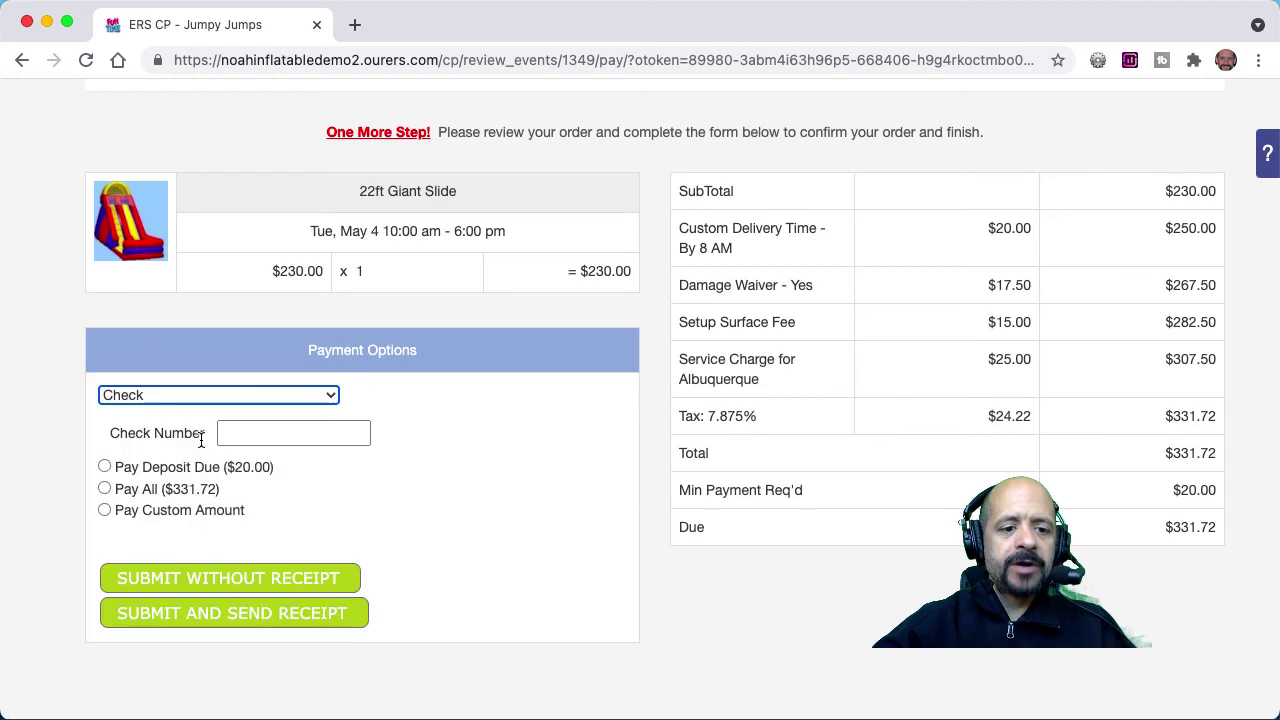
click(105, 511)
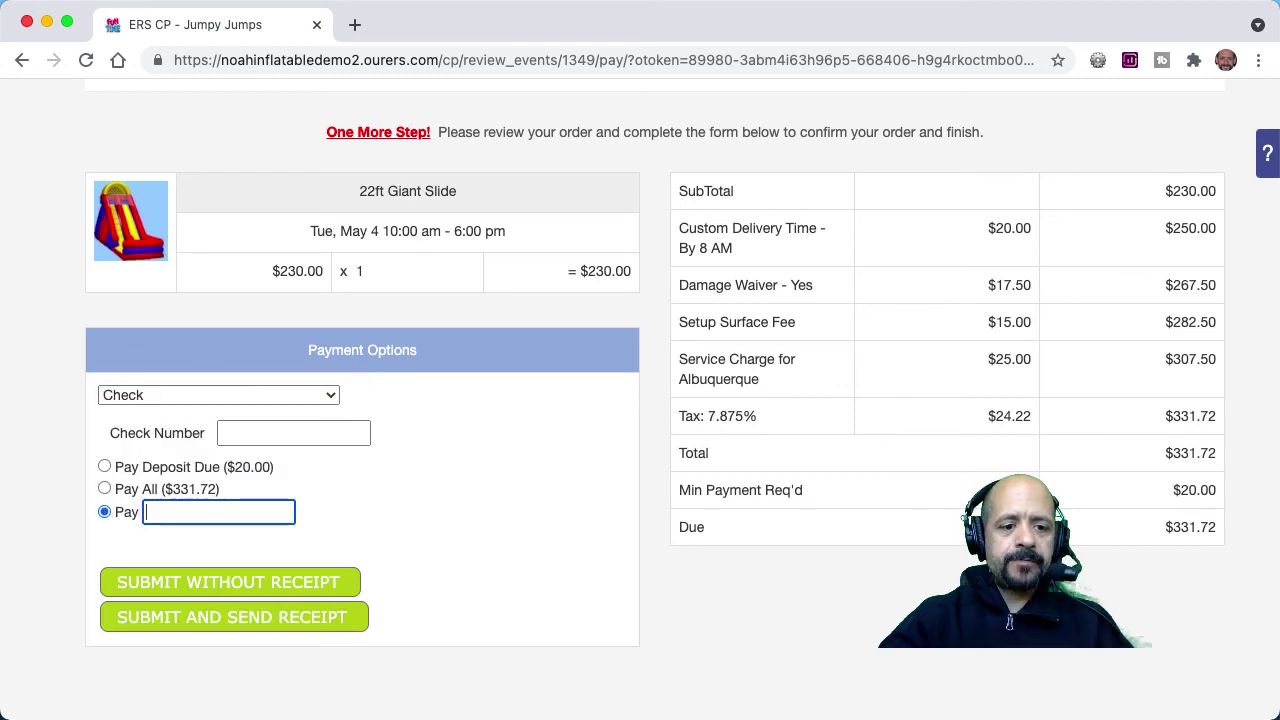
text(50)
click(252, 434)
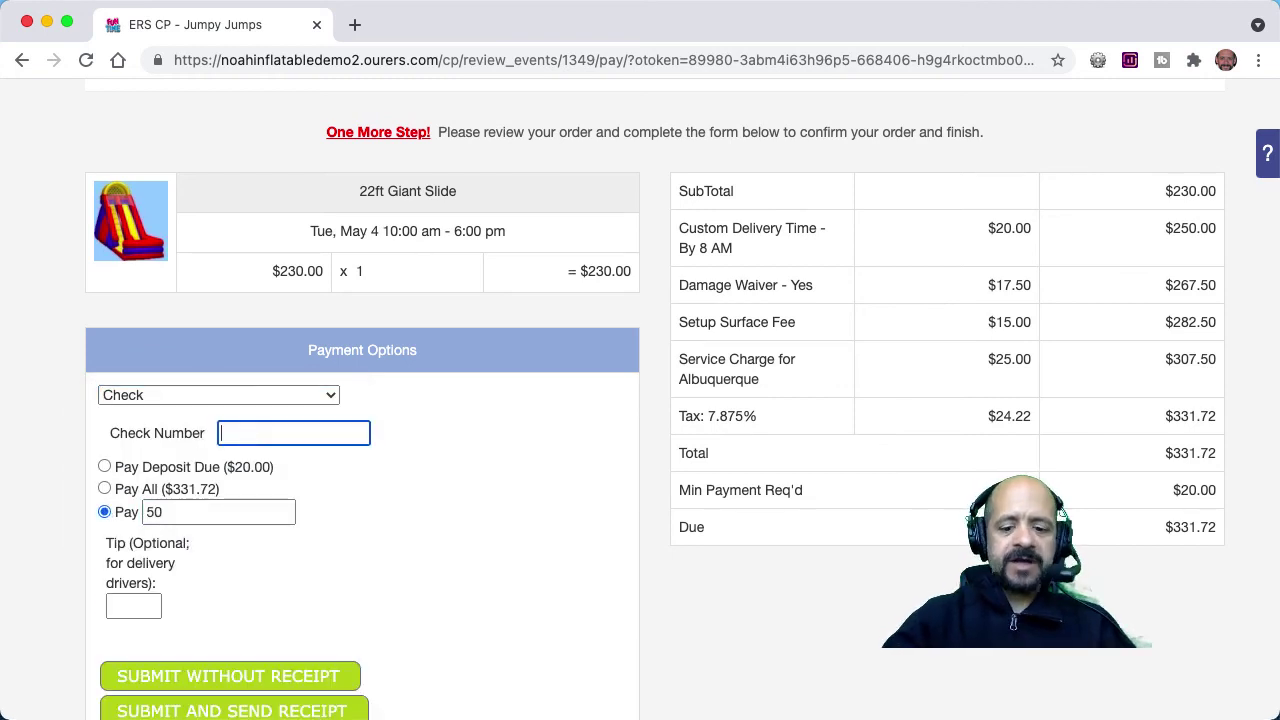
text(196)
scroll(253, 560, down, 4)
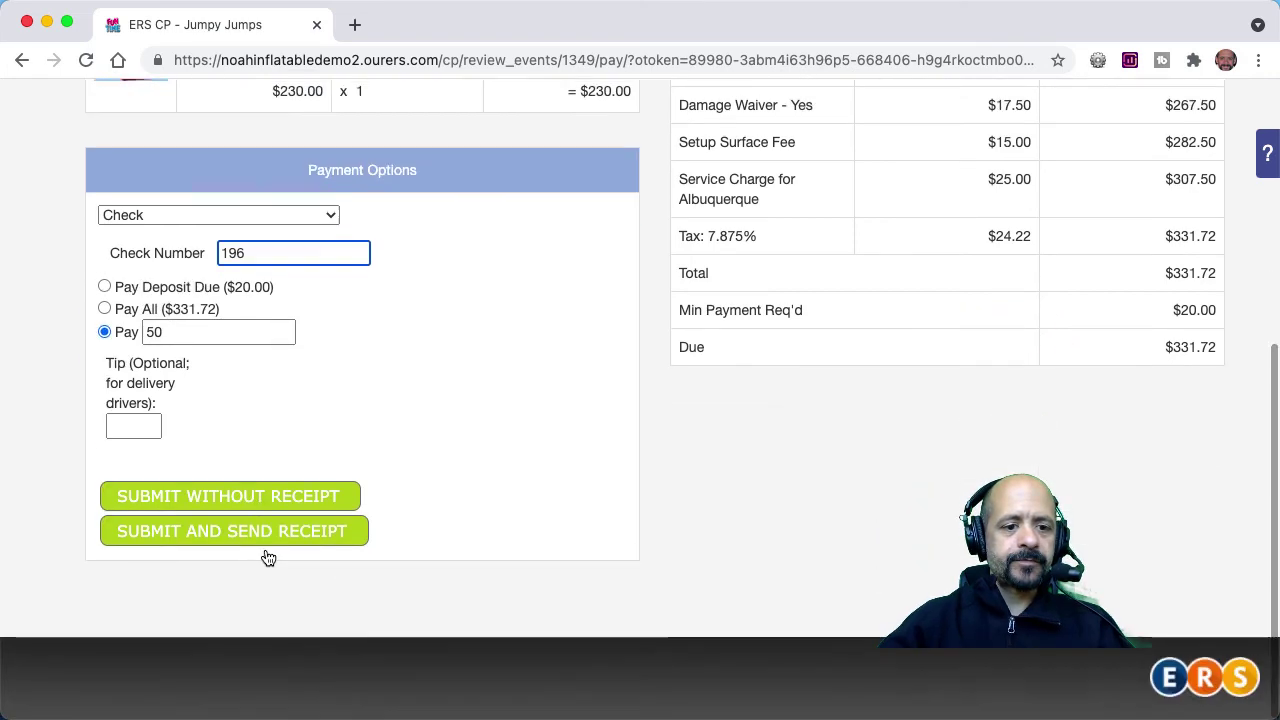
click(227, 493)
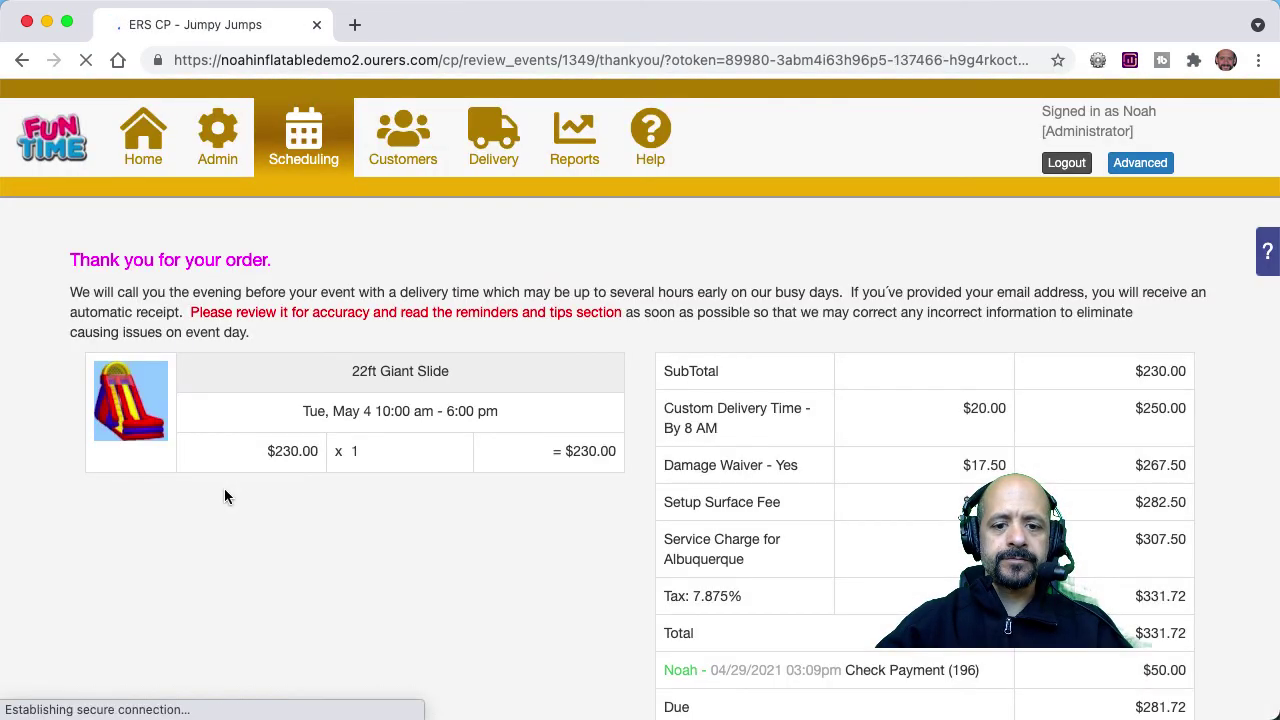
Review the order confirmation, return to scheduling, and reopen the payment page of the partially paid May 4 order
scroll(224, 490, down, 4)
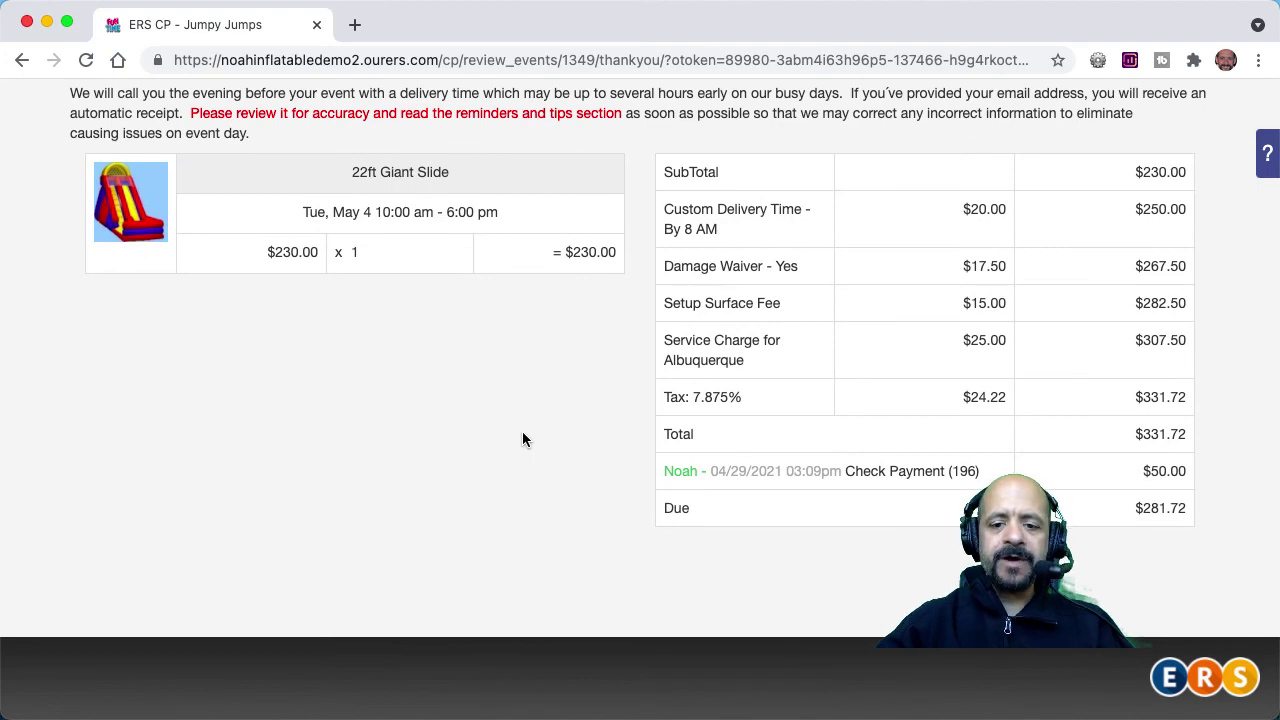
scroll(522, 437, up, 4)
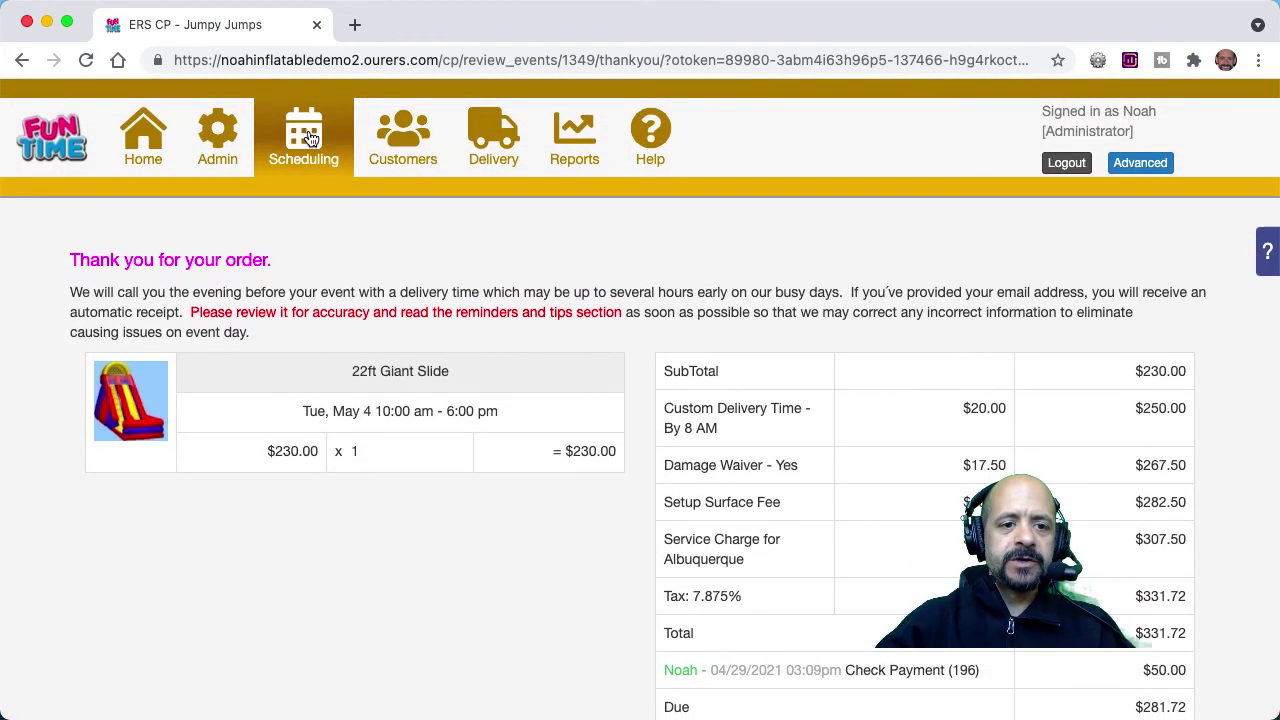
click(325, 140)
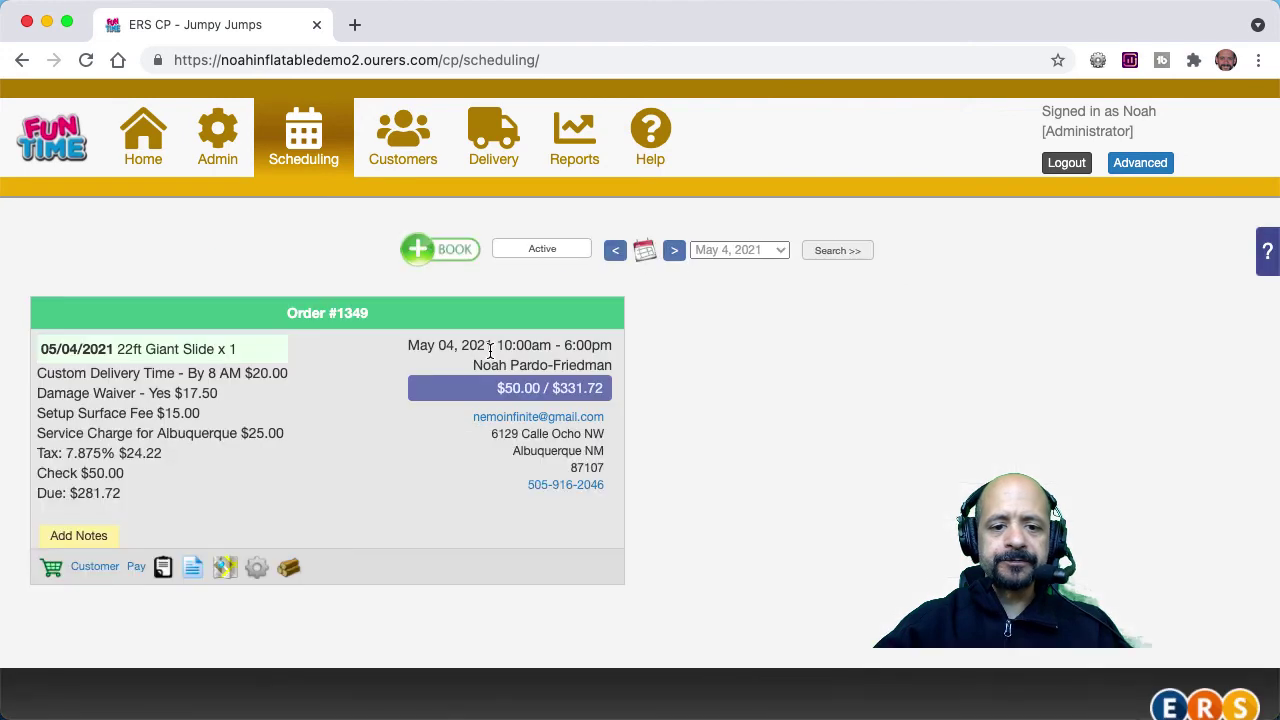
click(136, 567)
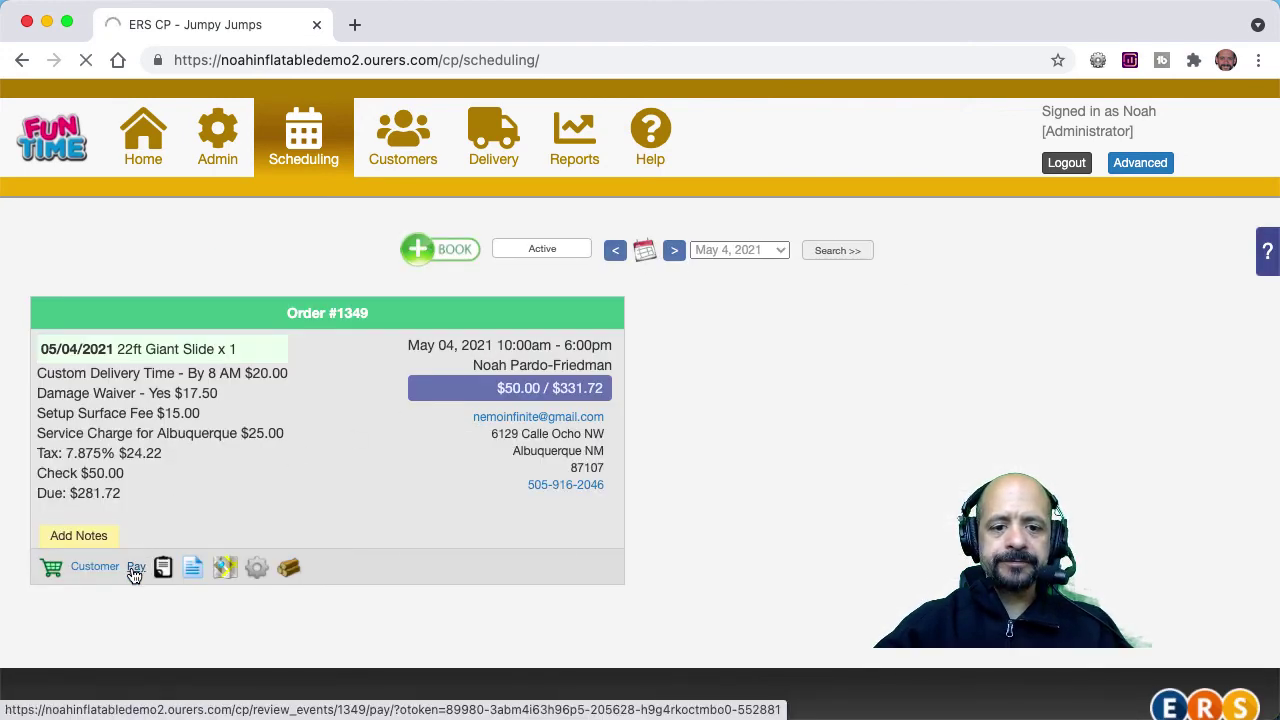
scroll(685, 557, down, 4)
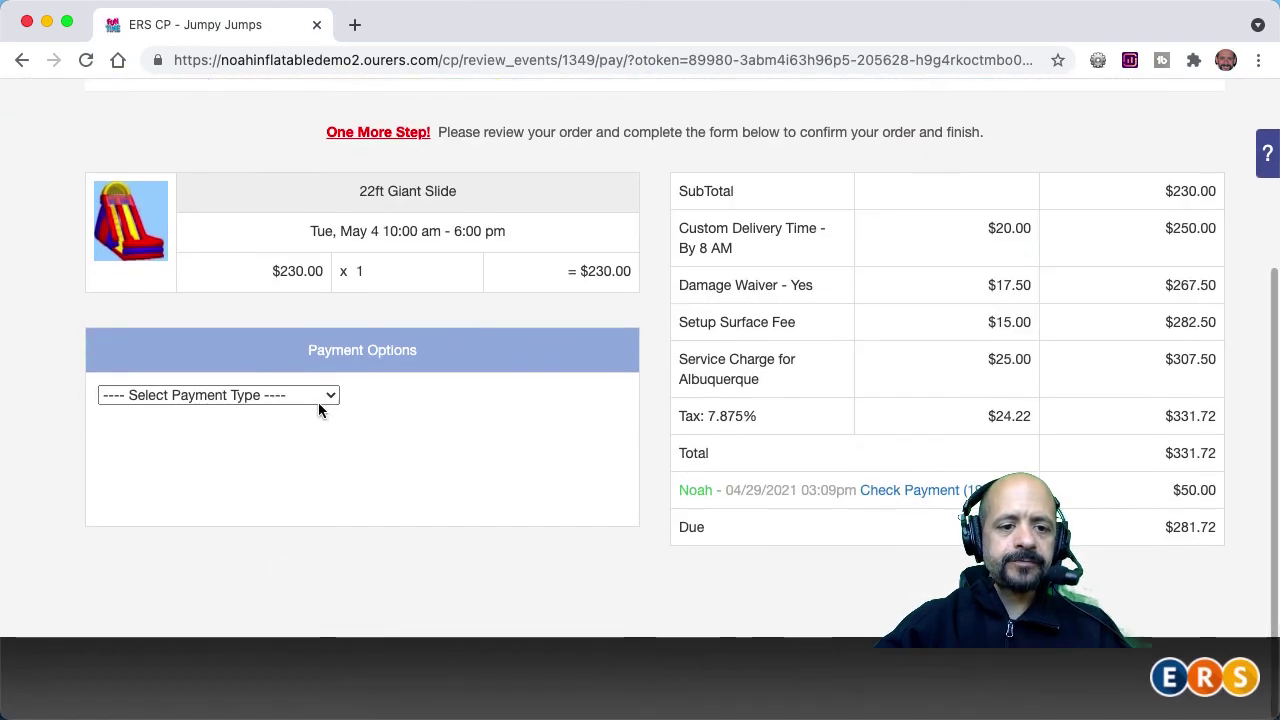
Record a custom check payment of -50 with check number 196, submit it without a receipt, and review the order's payment lines
click(318, 400)
click(251, 441)
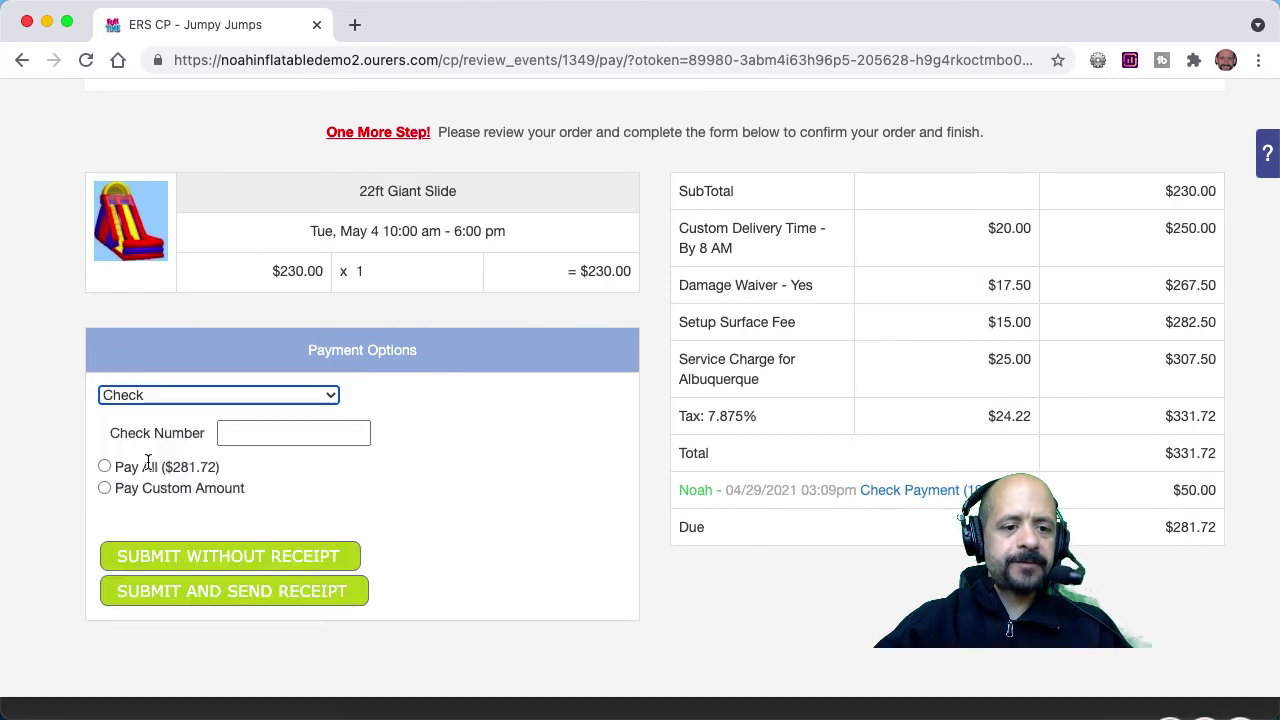
click(239, 434)
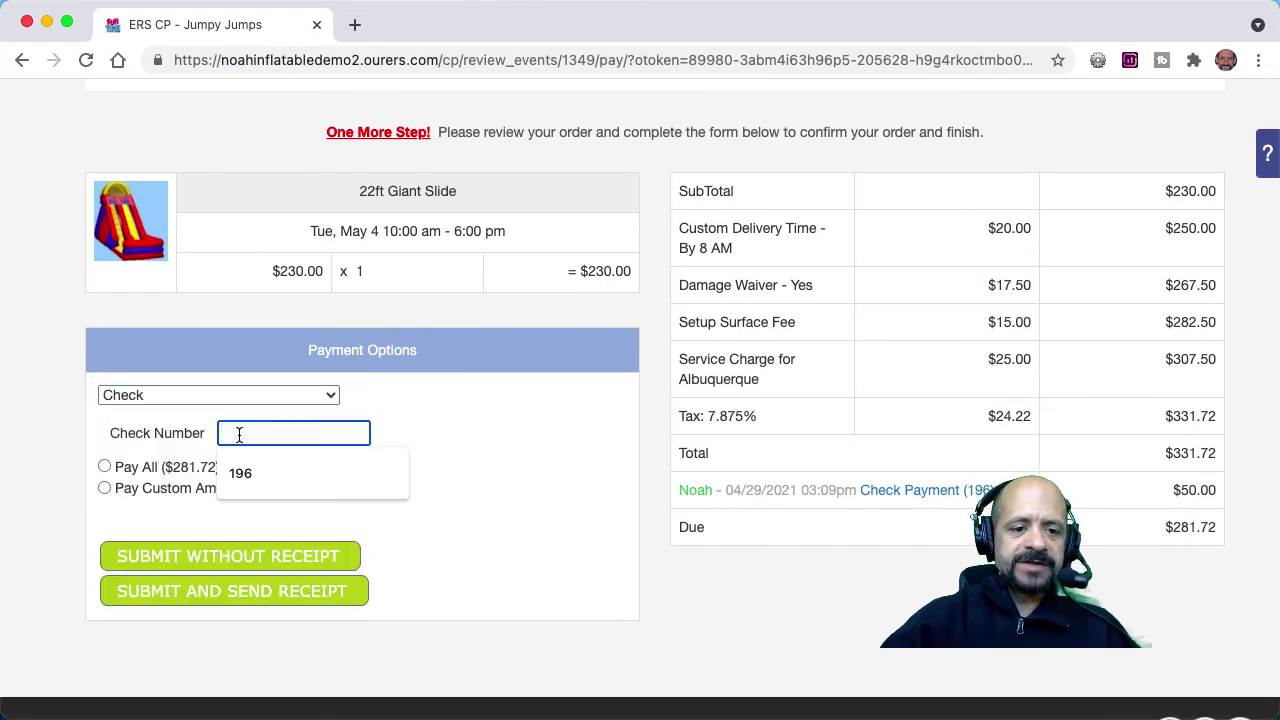
click(240, 474)
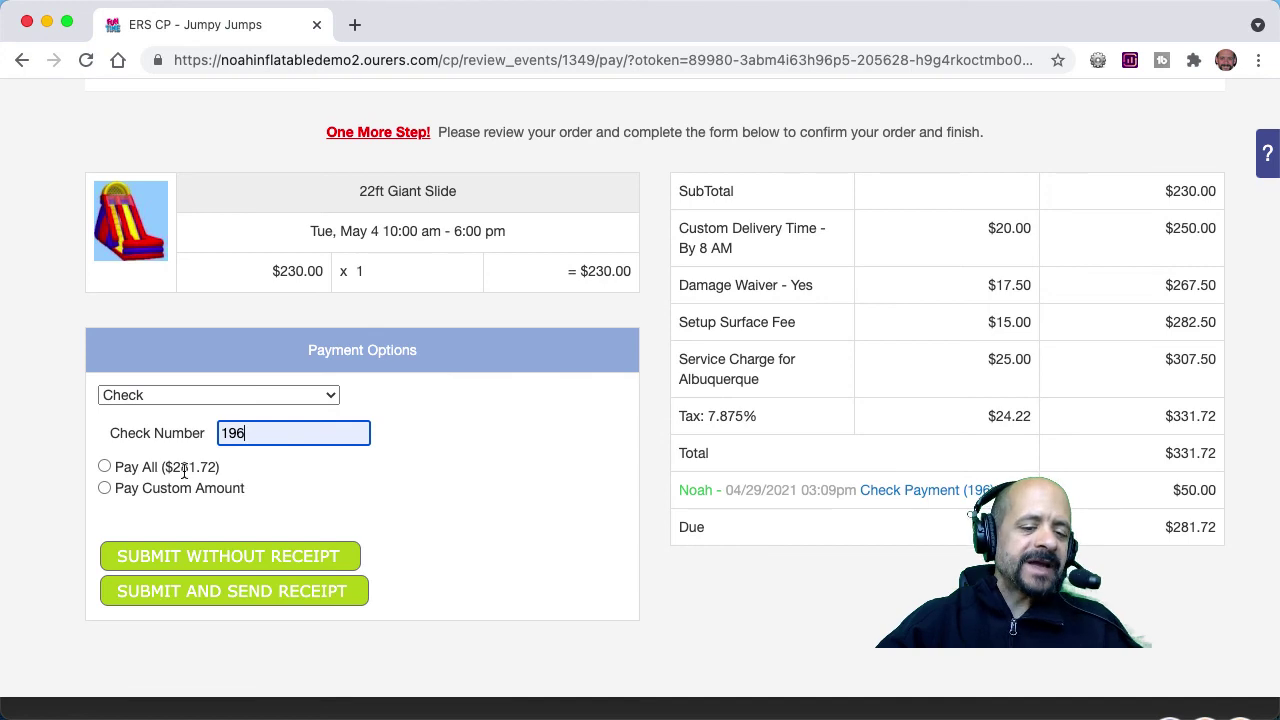
click(104, 488)
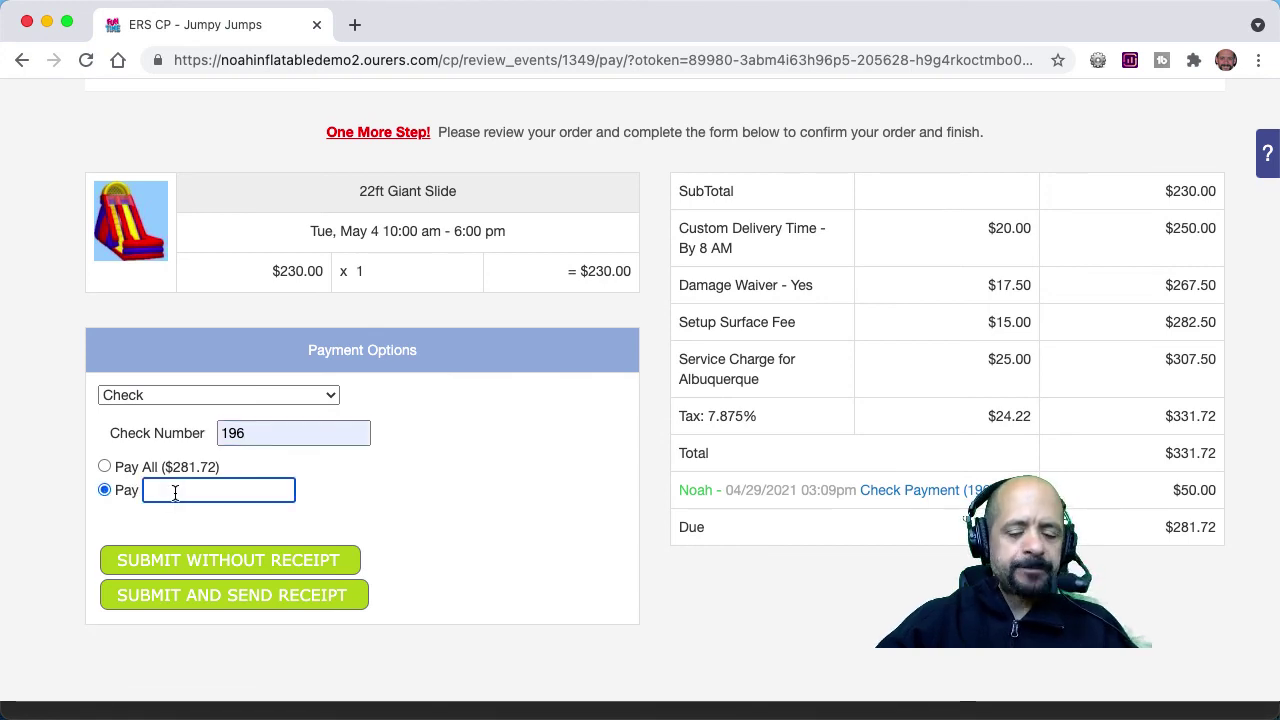
text(-50)
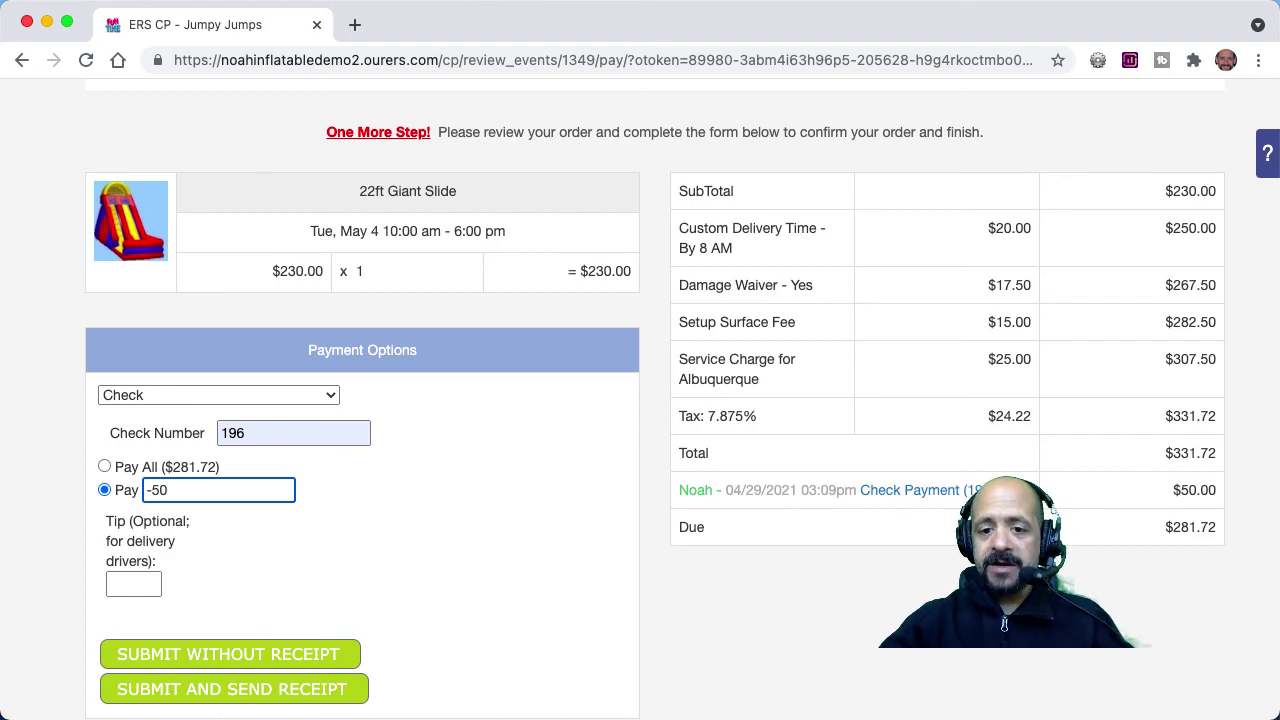
click(186, 655)
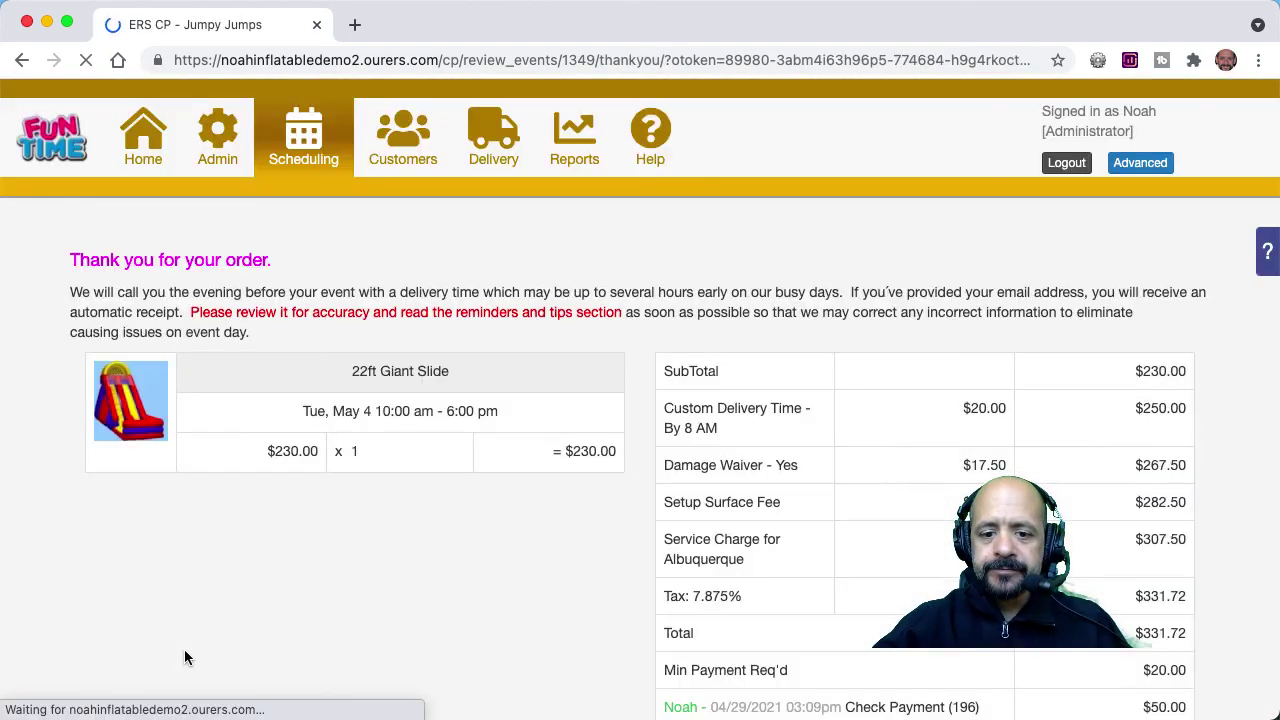
scroll(184, 657, down, 4)
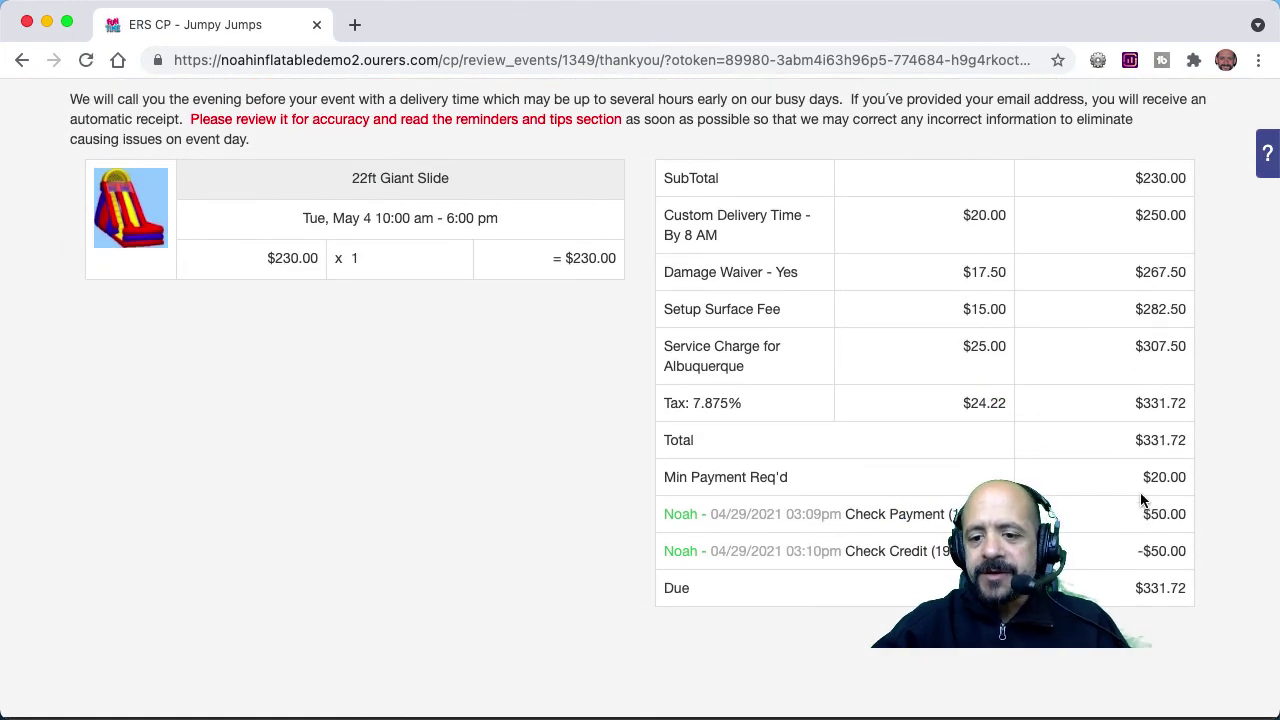